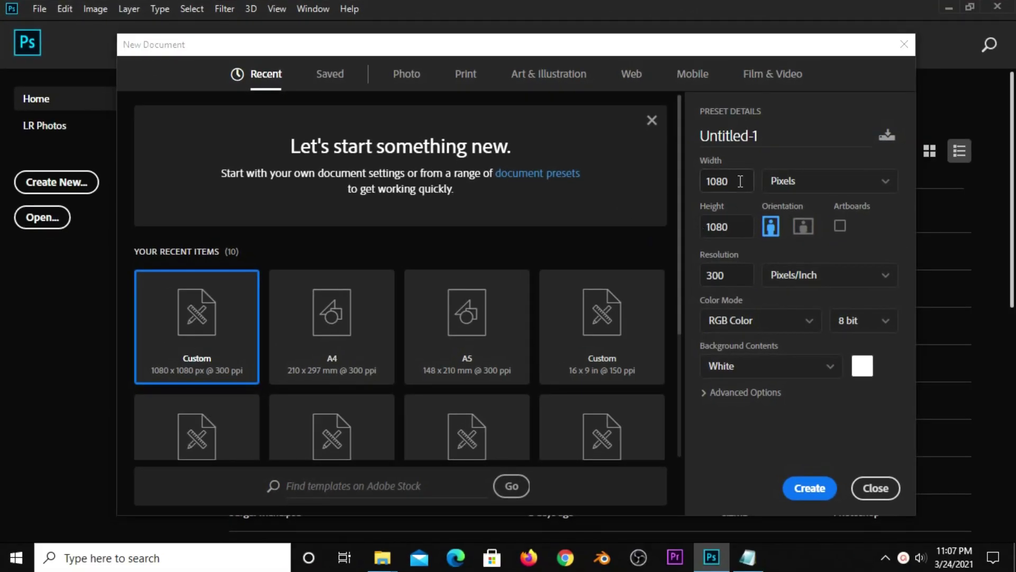
# Step: Enter width 1080, height 1080 and resolution 300 pixels/inch for the new document
pyautogui.doubleClick(740, 181)
pyautogui.doubleClick(741, 225)
pyautogui.doubleClick(737, 273)
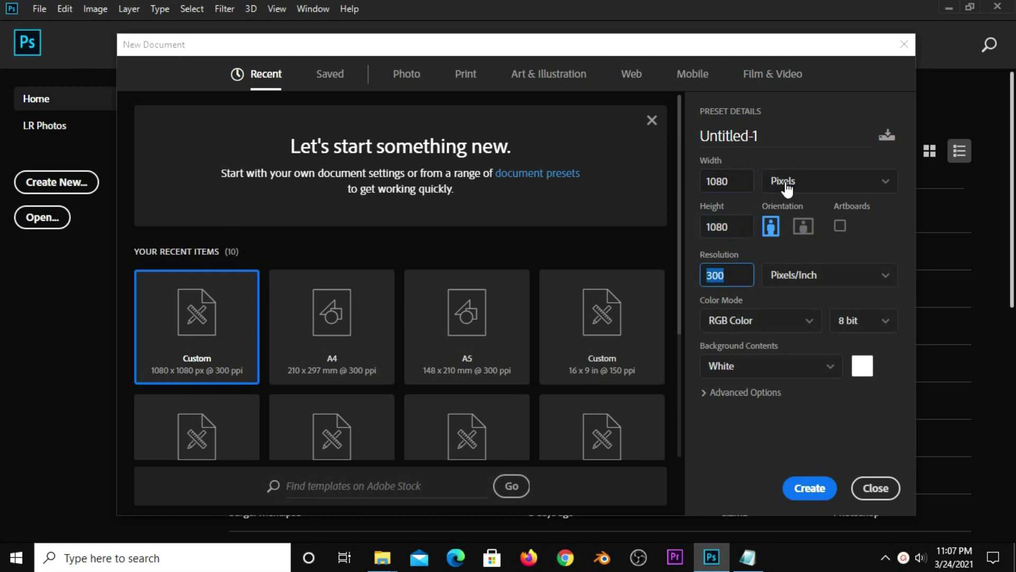
# Step: Create the blank document, open live music resources.psd, and copy its saxophonist photo layer
pyautogui.click(803, 488)
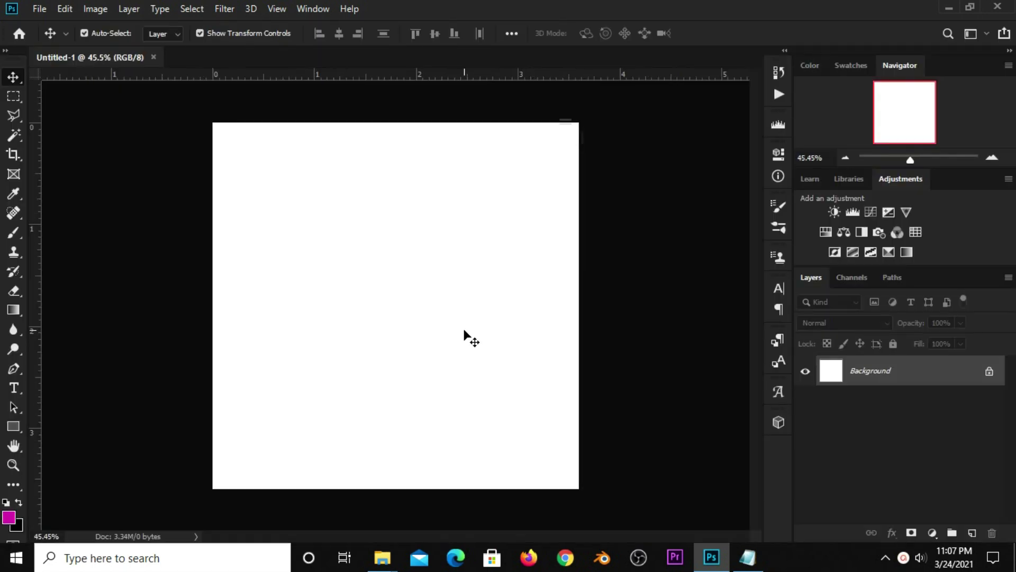
pyautogui.click(38, 7)
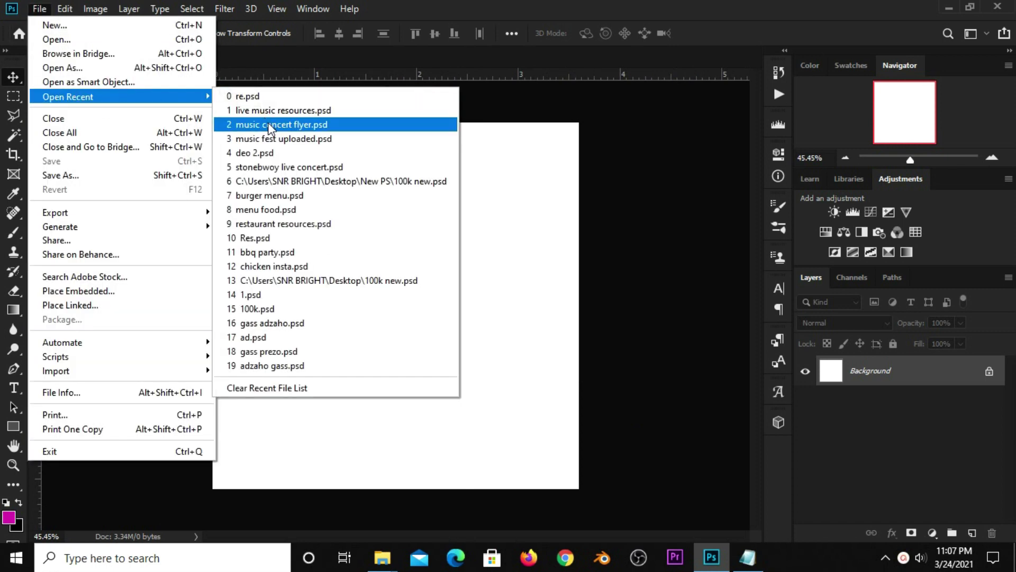
pyautogui.click(269, 121)
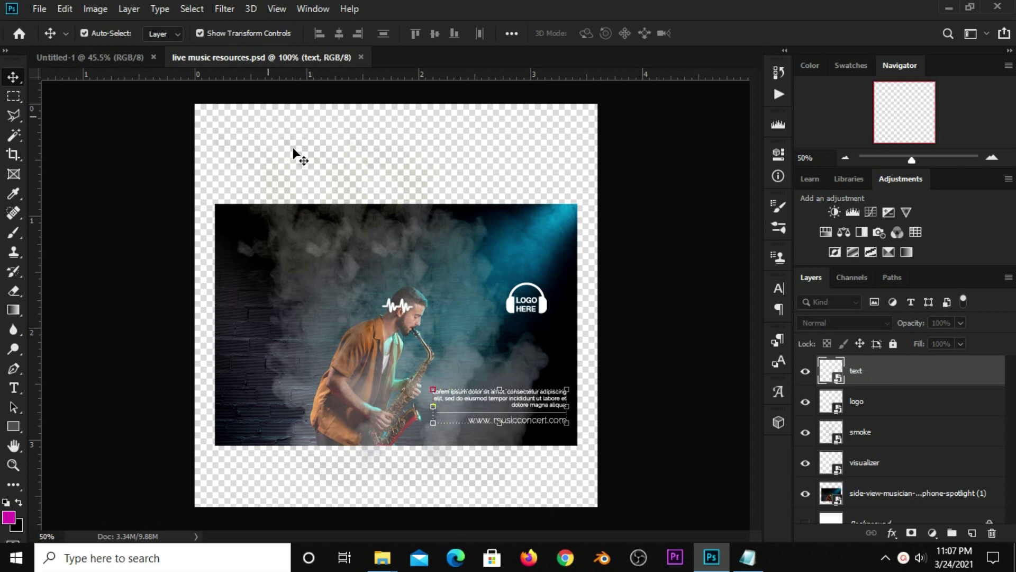
pyautogui.click(551, 259)
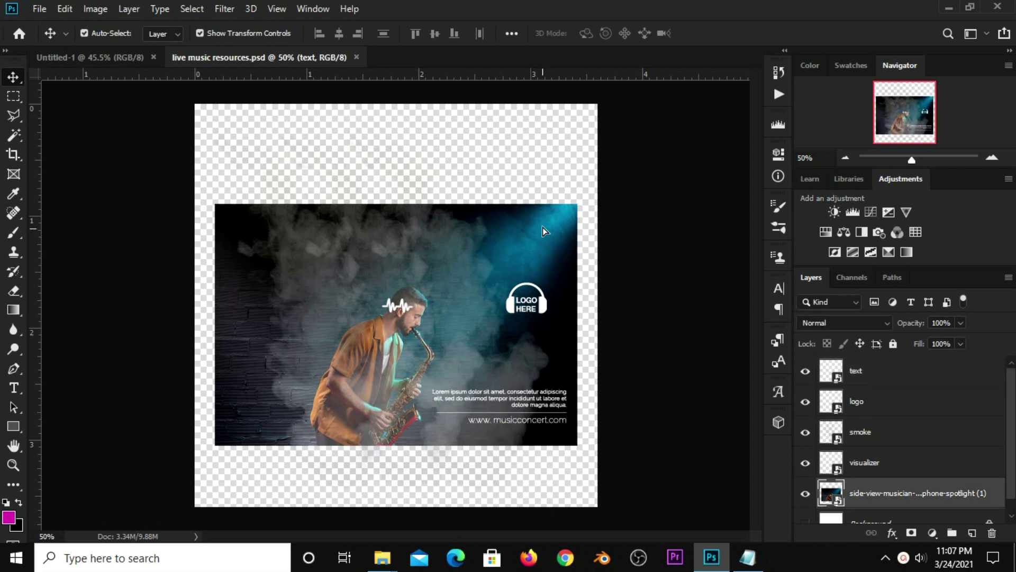
pyautogui.moveTo(550, 260); pyautogui.dragTo(548, 207)
pyautogui.hotkey('ctrl', 'c')
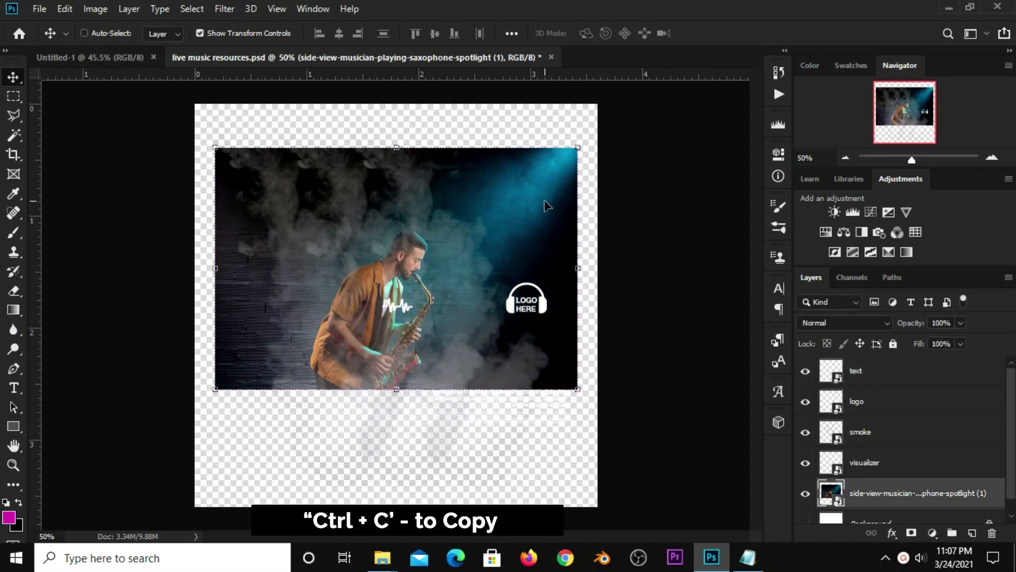
# Step: Paste the saxophonist photo into Untitled-1, scale it to fill the canvas height, and shift it left
pyautogui.click(96, 56)
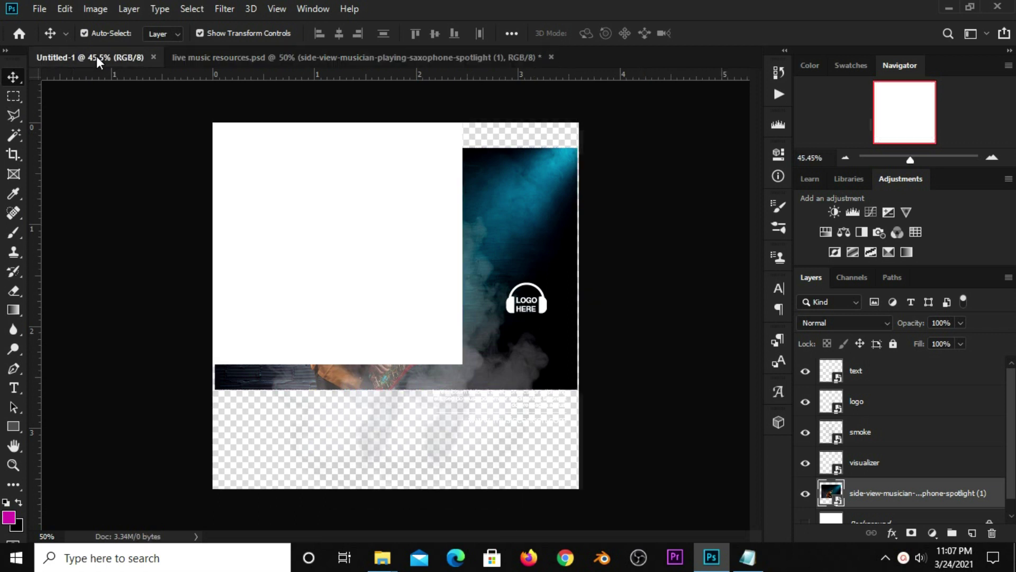
pyautogui.hotkey('ctrl', 'v')
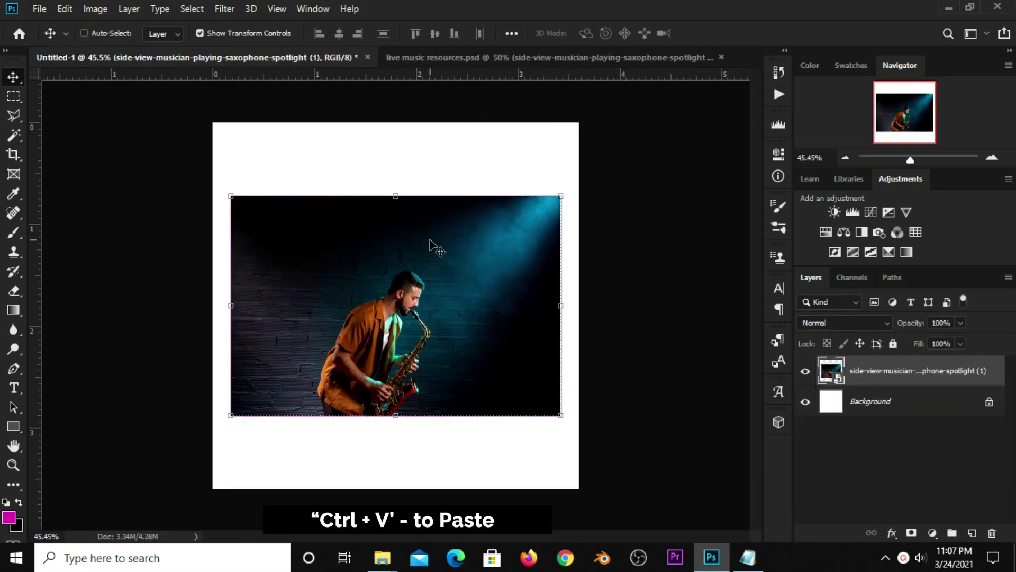
pyautogui.hotkey('ctrl', 't')
pyautogui.moveTo(396, 200); pyautogui.dragTo(396, 115)
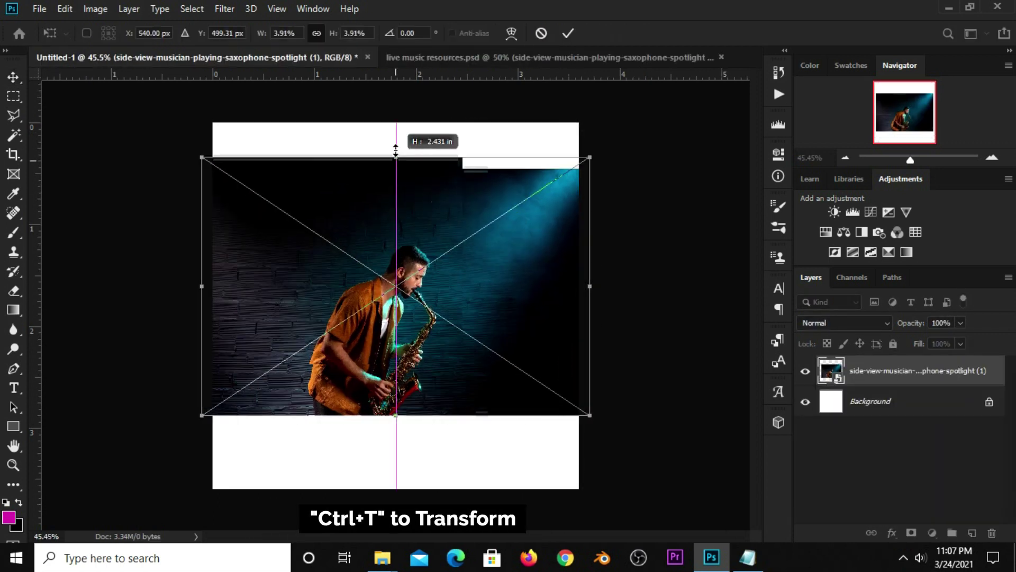
pyautogui.moveTo(392, 413); pyautogui.dragTo(397, 495)
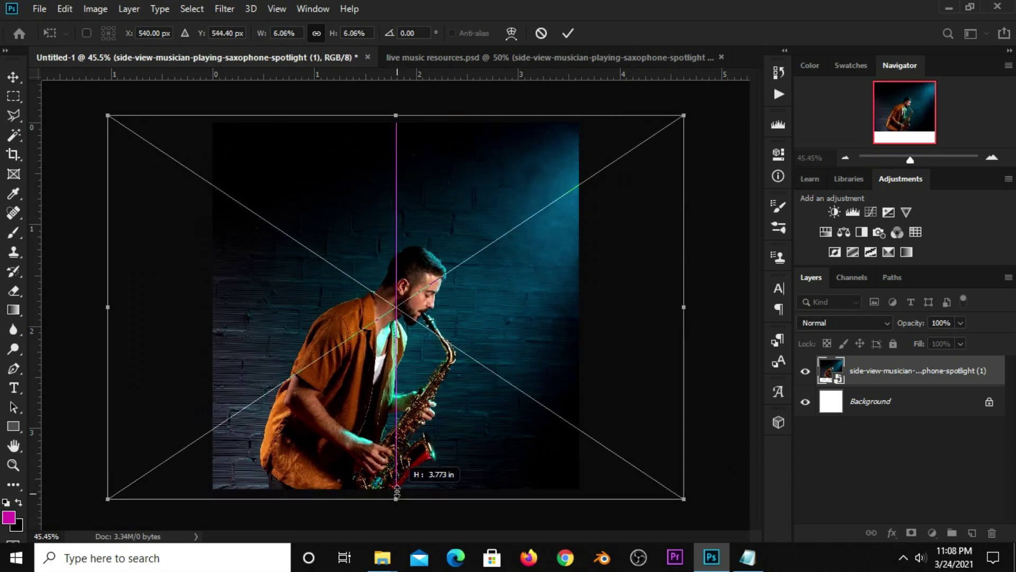
pyautogui.moveTo(397, 493)
pyautogui.mouseDown()
pyautogui.moveTo(395, 478)
pyautogui.moveTo(397, 490)
pyautogui.mouseUp()
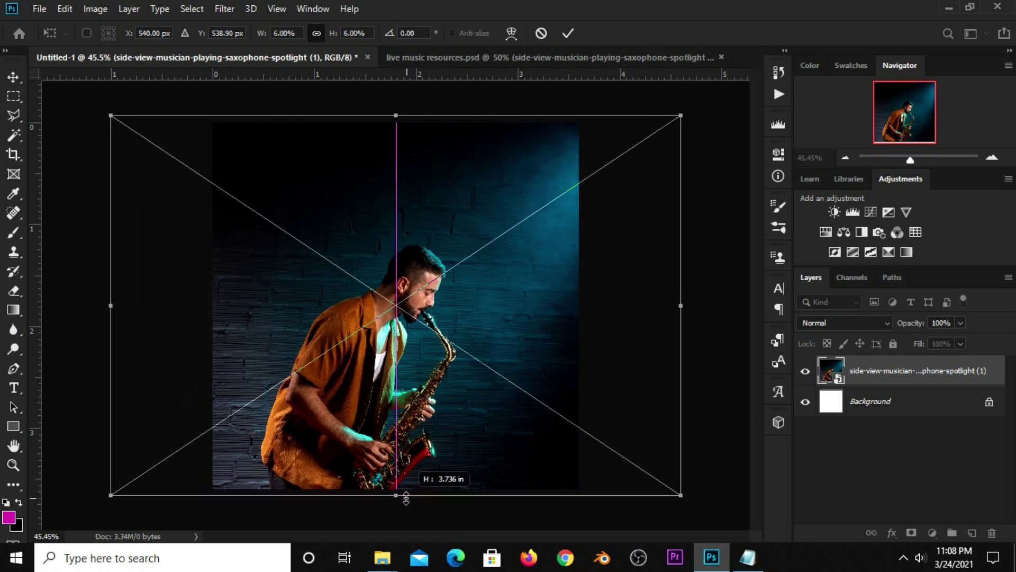
pyautogui.moveTo(402, 495); pyautogui.dragTo(404, 494)
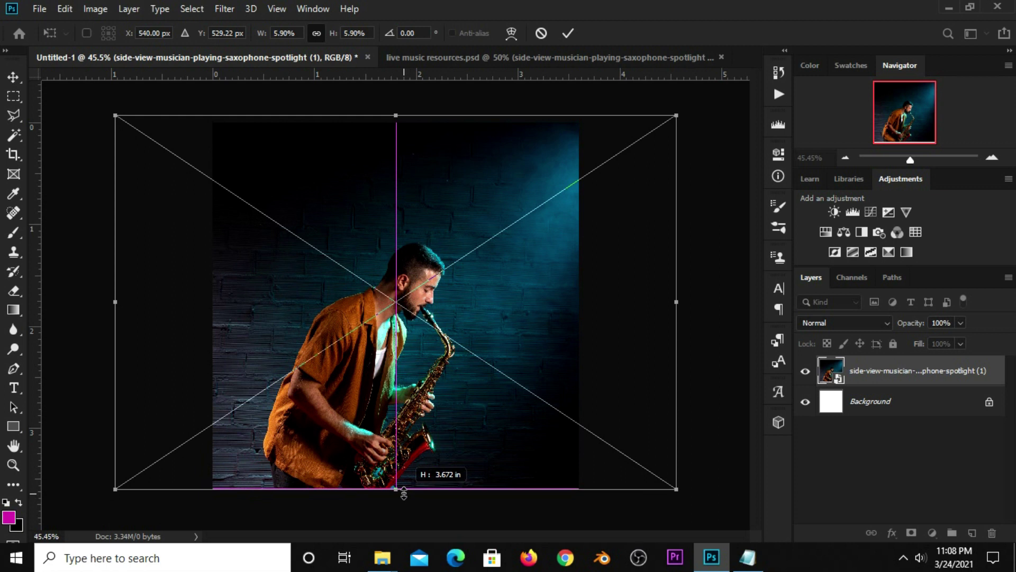
pyautogui.click(568, 33)
pyautogui.moveTo(401, 331); pyautogui.dragTo(366, 332)
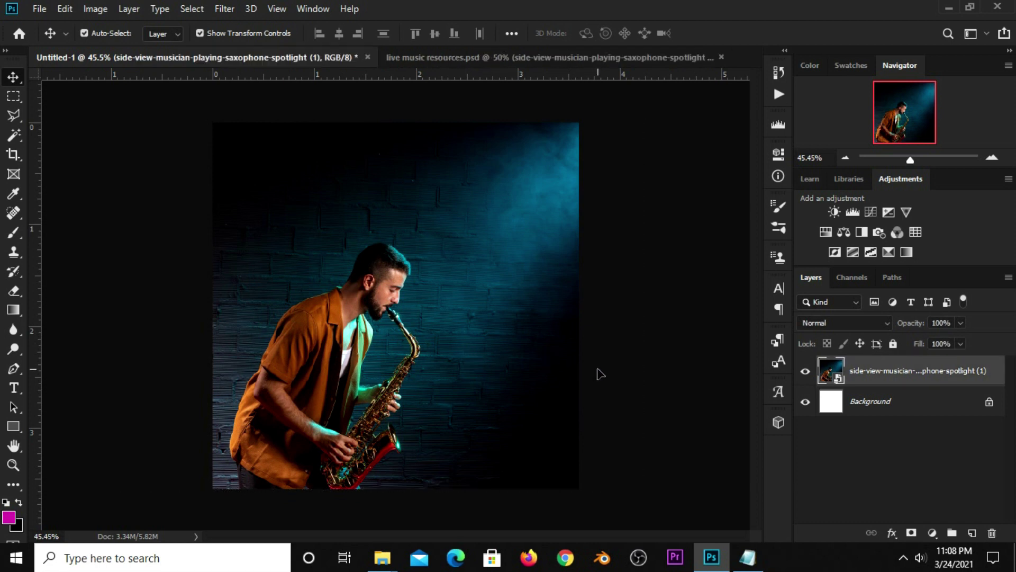
pyautogui.click(926, 482)
# Step: Add a Curves adjustment with an S-curve for deeper contrast, plus an empty Layer 1 above it
pyautogui.click(932, 534)
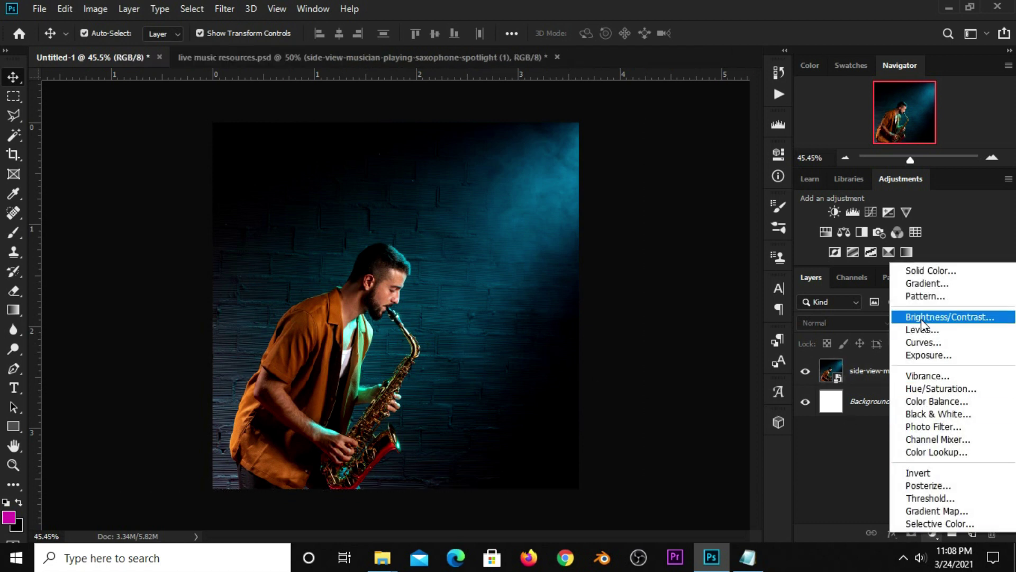
pyautogui.click(926, 348)
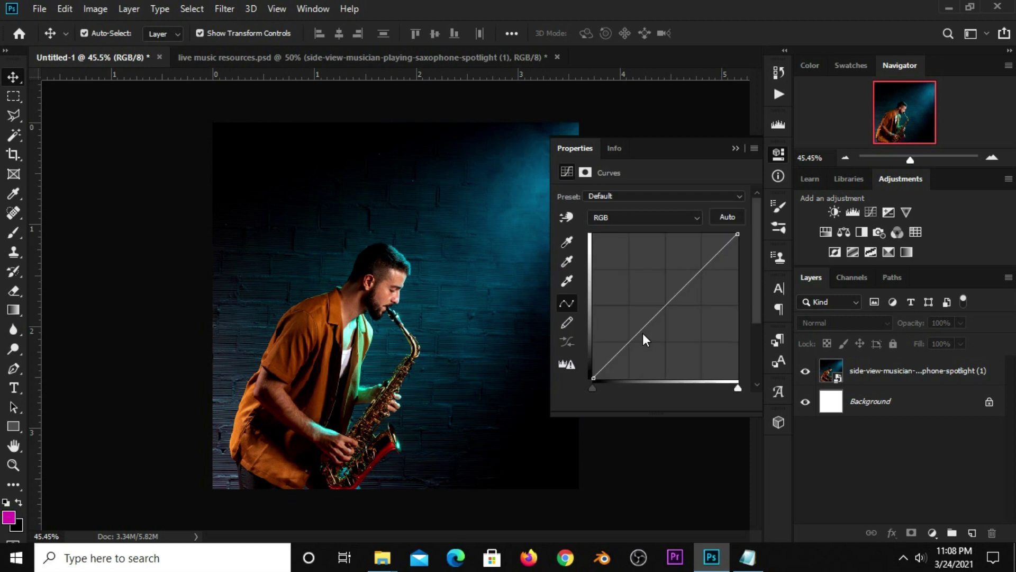
pyautogui.moveTo(691, 279); pyautogui.dragTo(692, 273)
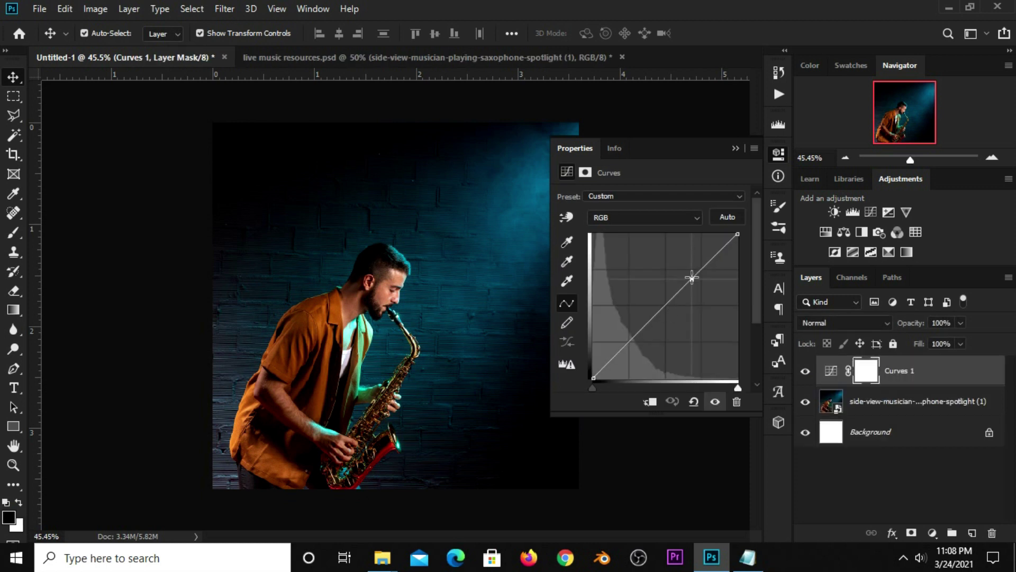
pyautogui.moveTo(646, 325); pyautogui.dragTo(645, 330)
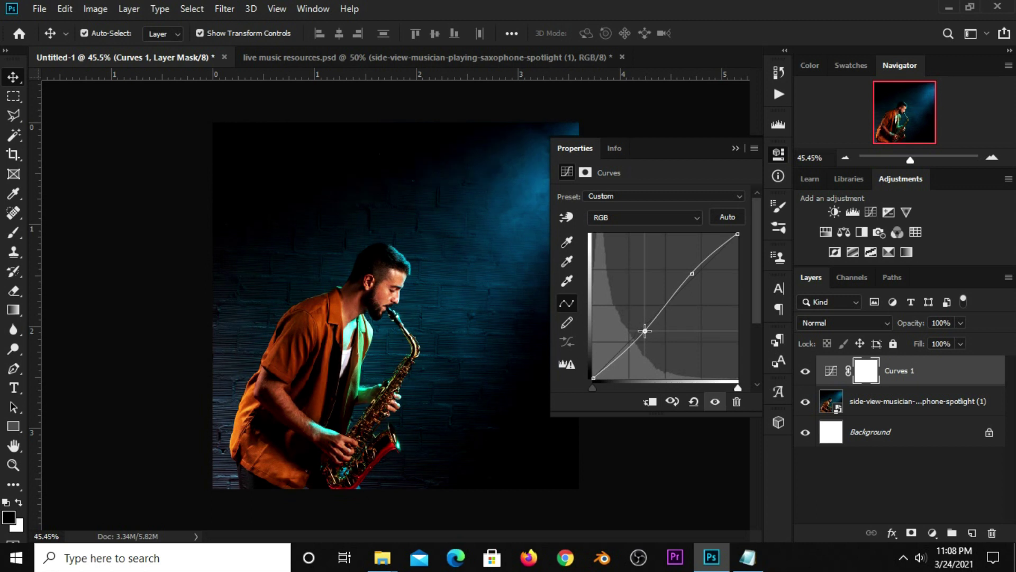
pyautogui.click(735, 148)
pyautogui.click(805, 371)
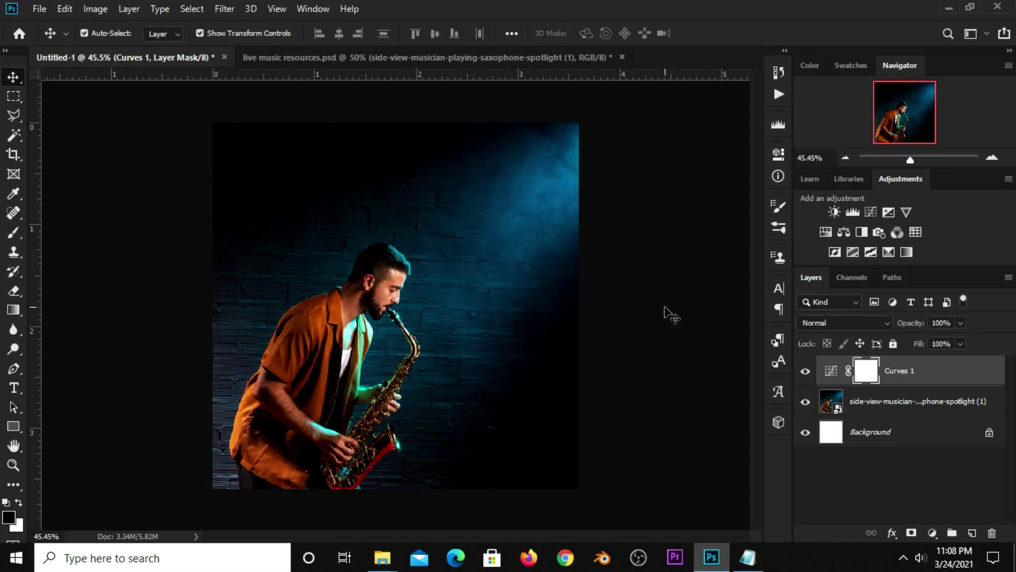
pyautogui.click(974, 535)
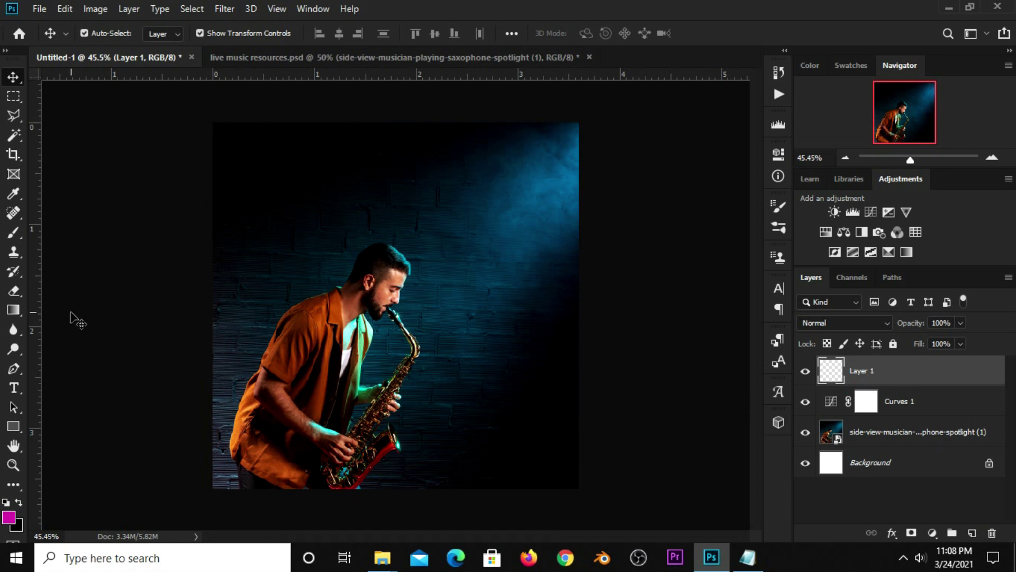
# Step: Draw a #cd12a6 magenta-to-transparent gradient diagonally from the top-left corner on Layer 1
pyautogui.moveTo(14, 310); pyautogui.dragTo(76, 315)
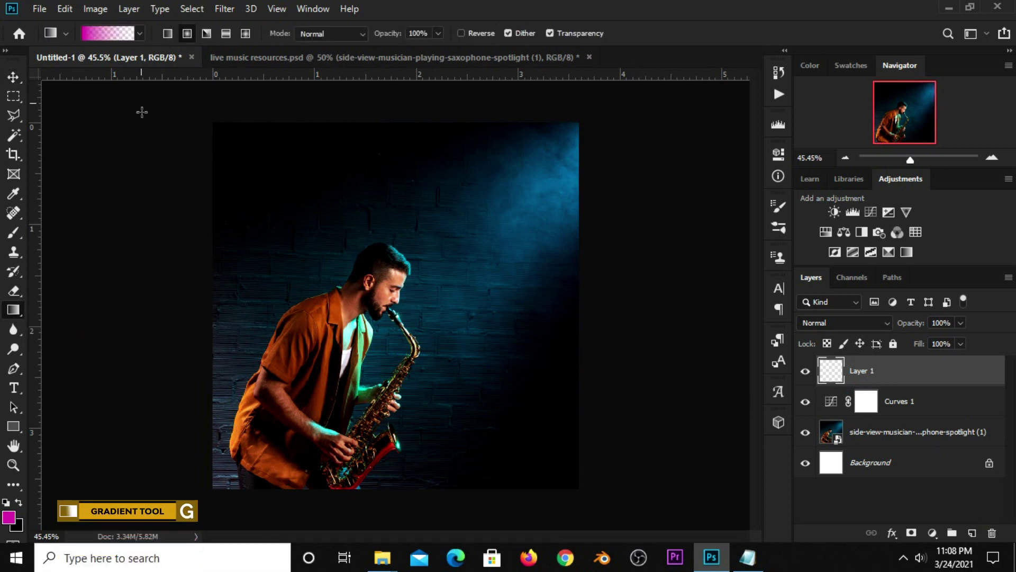
pyautogui.click(106, 31)
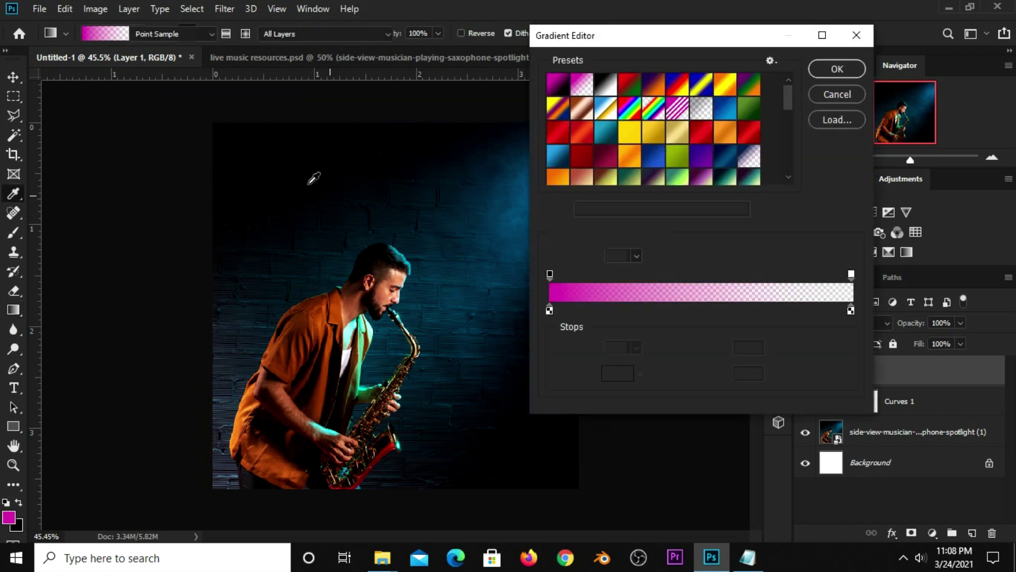
pyautogui.click(550, 312)
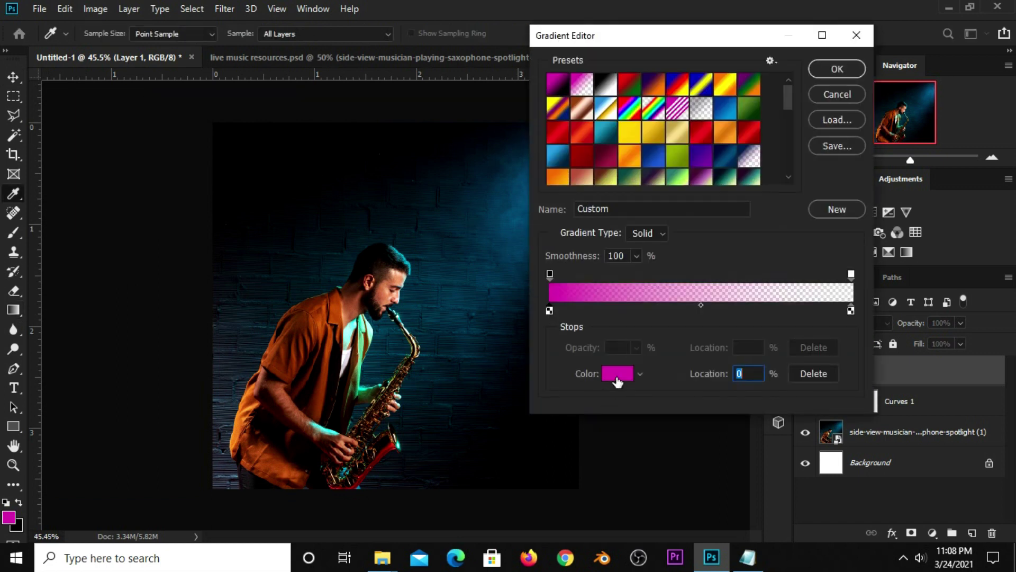
pyautogui.click(618, 375)
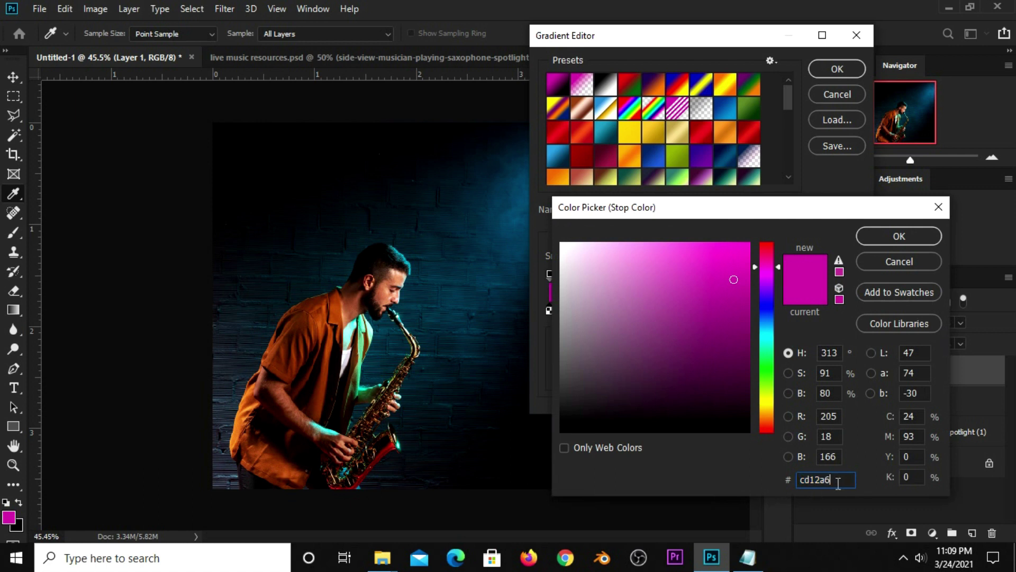
pyautogui.click(874, 237)
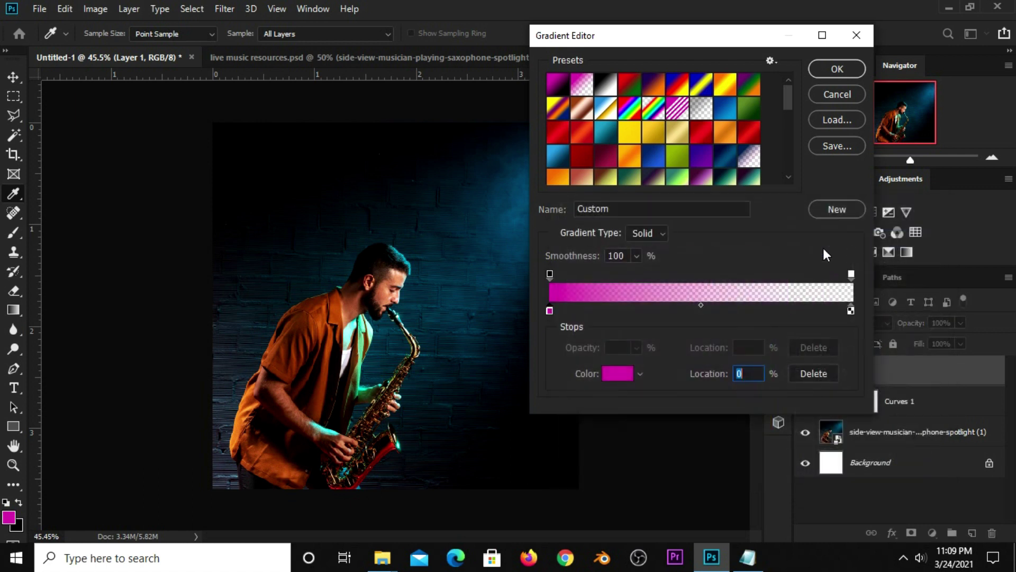
pyautogui.click(823, 74)
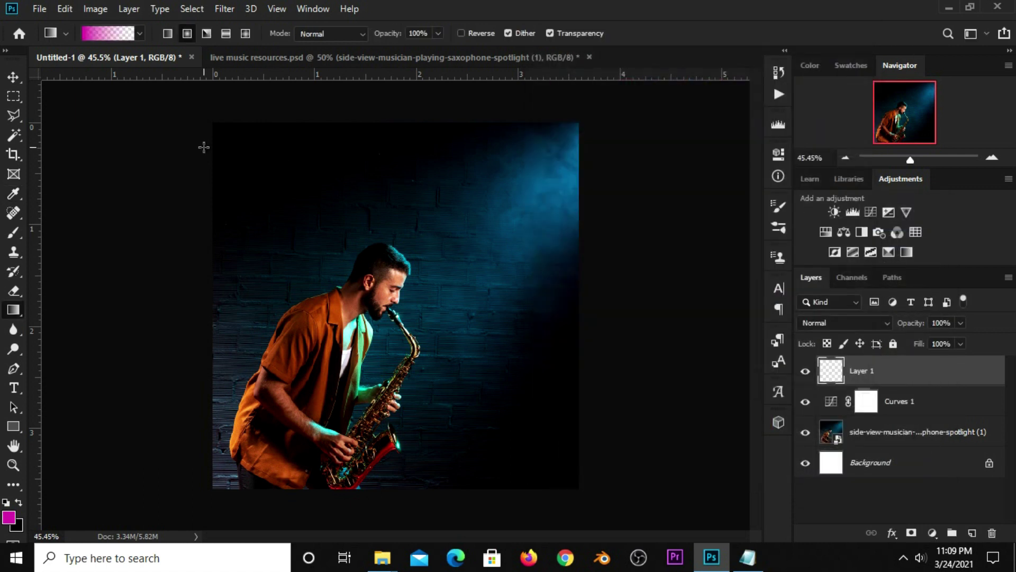
pyautogui.moveTo(214, 124); pyautogui.dragTo(468, 464)
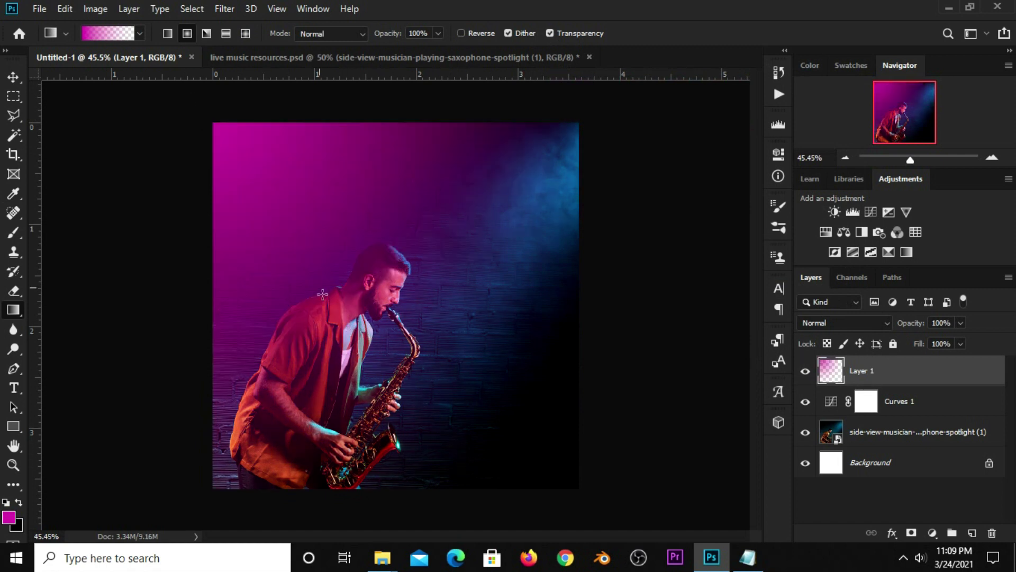
pyautogui.click(13, 77)
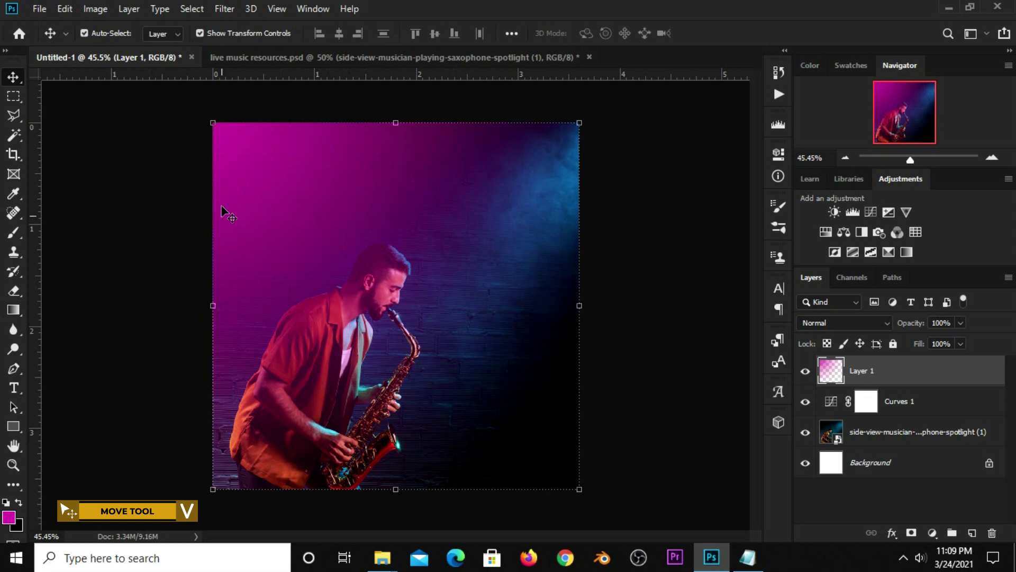
# Step: Switch Layer 1's blend mode from Normal to Color, comparing the magenta tint before and after
pyautogui.click(805, 371)
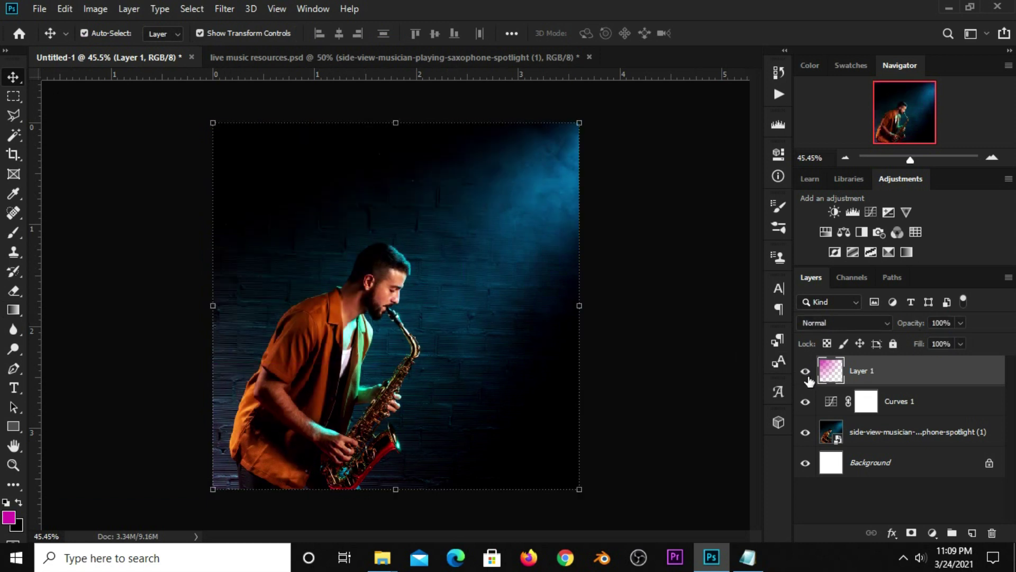
pyautogui.click(830, 324)
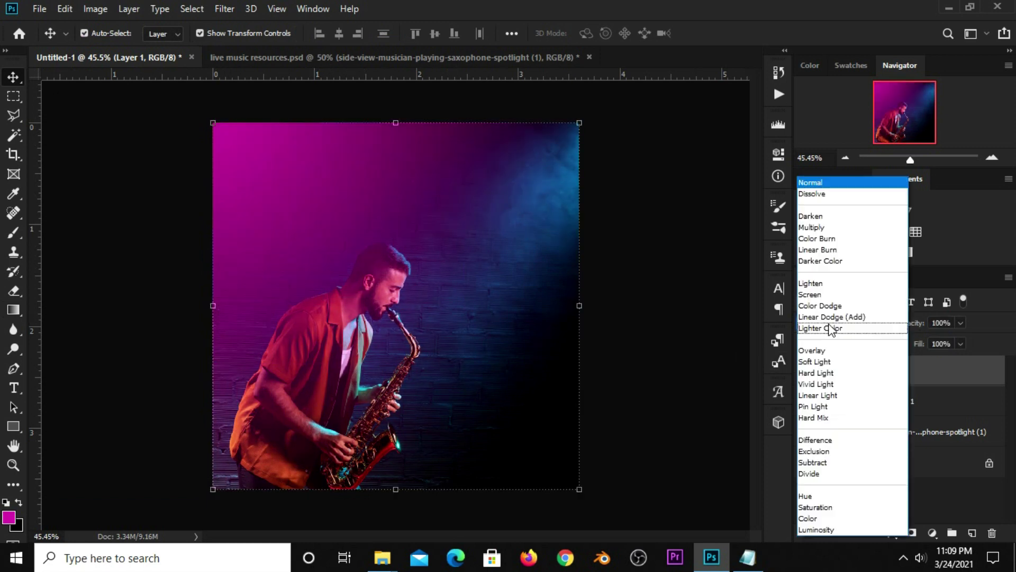
pyautogui.click(835, 519)
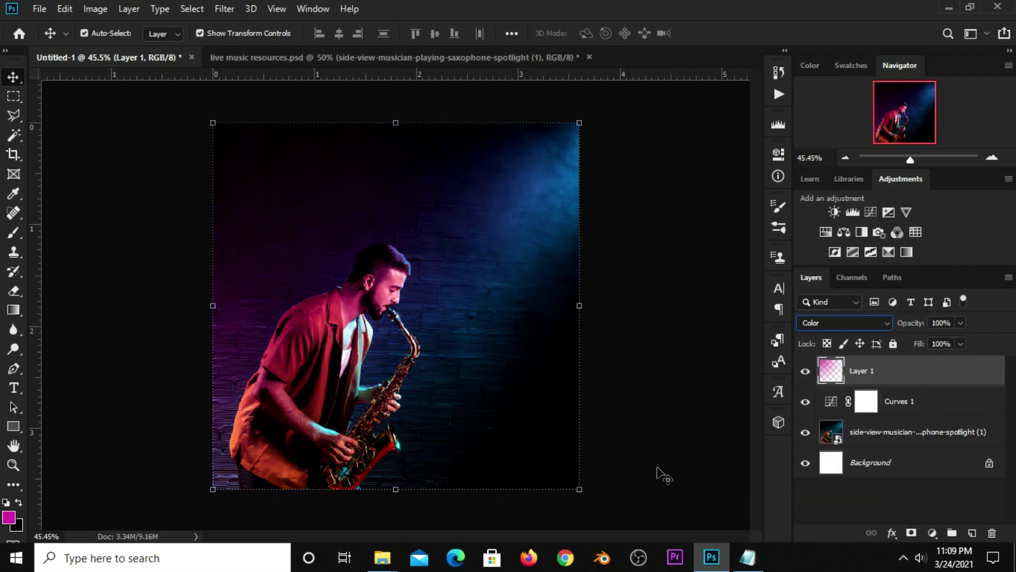
pyautogui.click(741, 399)
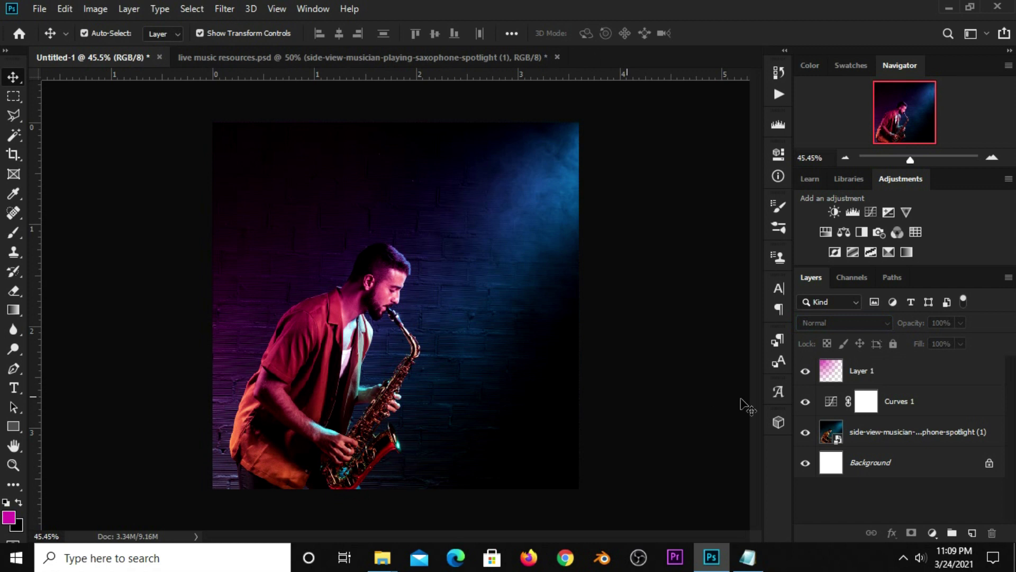
pyautogui.click(806, 371)
# Step: Drag the smoke layer from live music resources.psd into the Untitled-1 poster
pyautogui.click(361, 57)
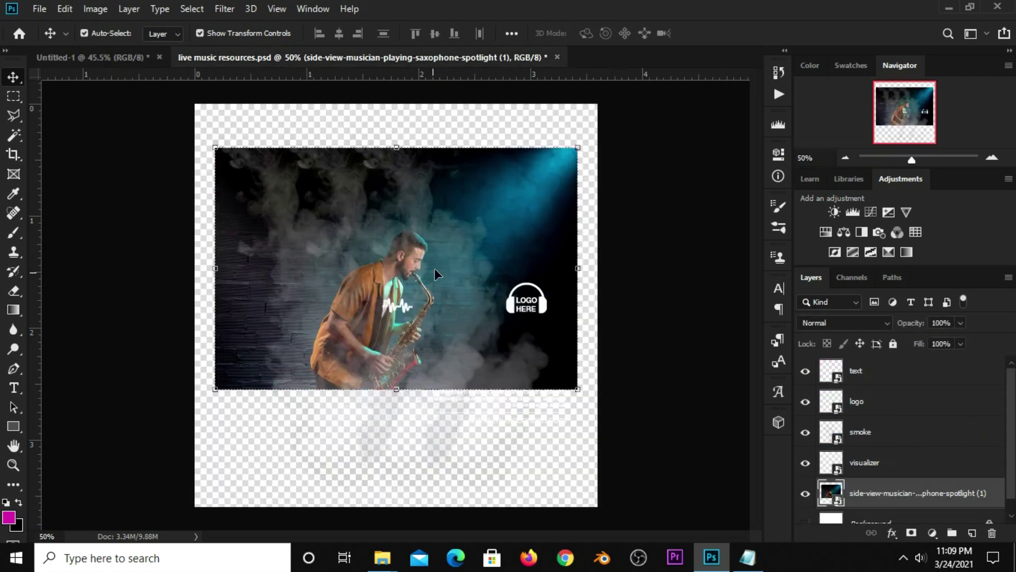
pyautogui.click(451, 317)
pyautogui.click(805, 432)
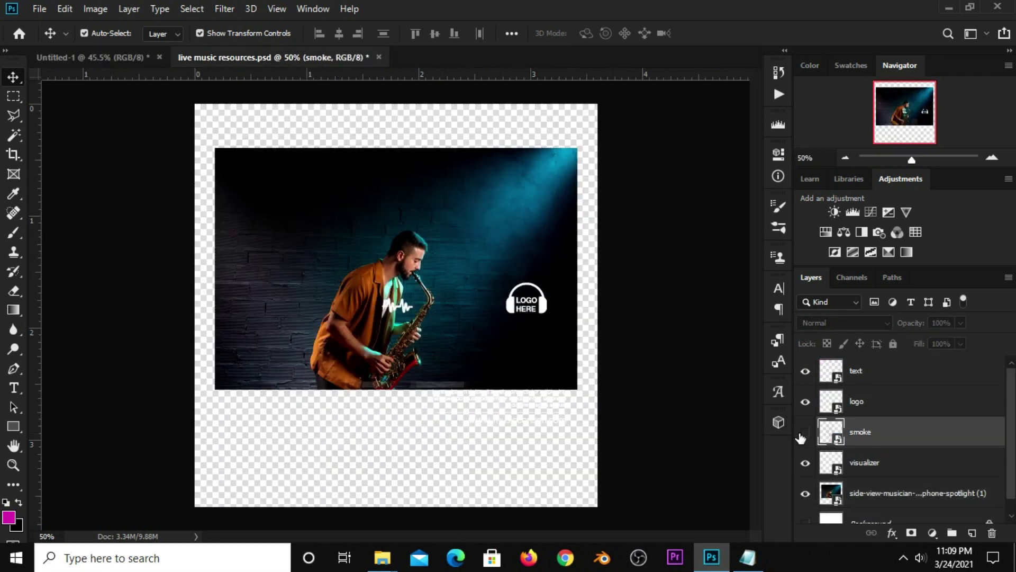
pyautogui.press('ctrl')
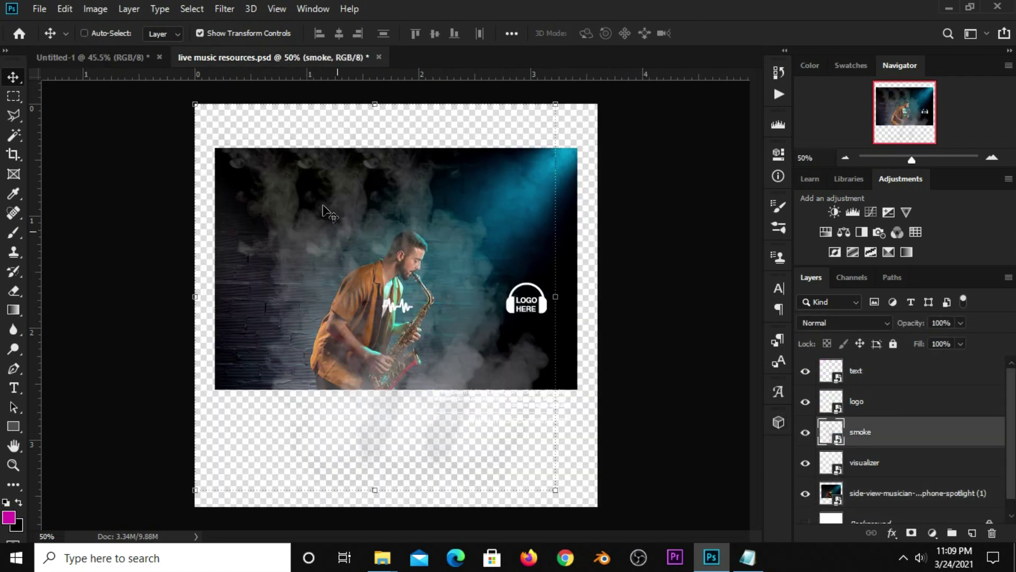
pyautogui.click(120, 58)
pyautogui.moveTo(122, 68); pyautogui.dragTo(230, 188)
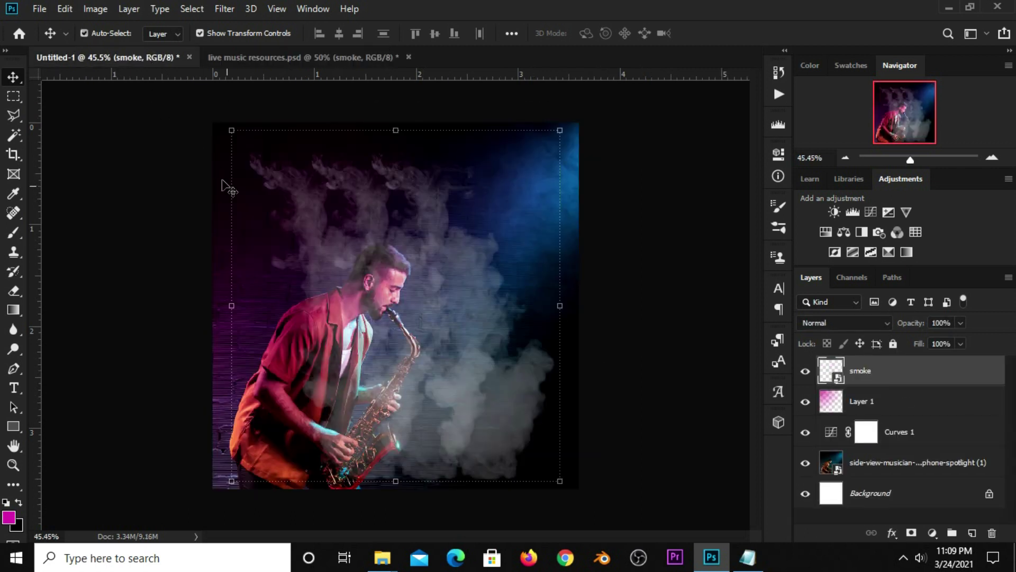
# Step: Enlarge the smoke taller and wider, past the poster's edges, to cover the saxophonist
pyautogui.hotkey('ctrl', 't')
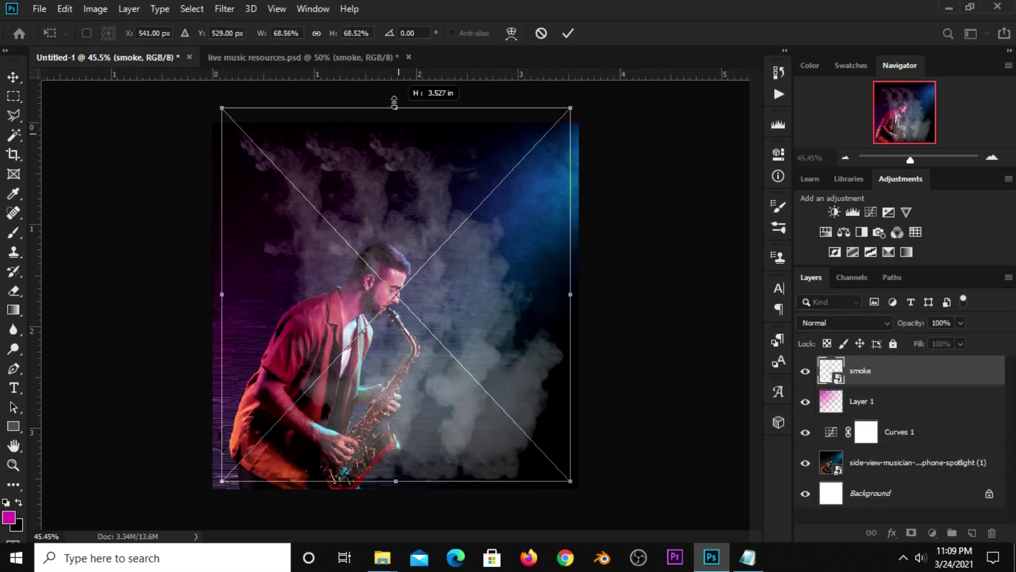
pyautogui.moveTo(396, 131); pyautogui.dragTo(398, 84)
pyautogui.moveTo(586, 279); pyautogui.dragTo(633, 279)
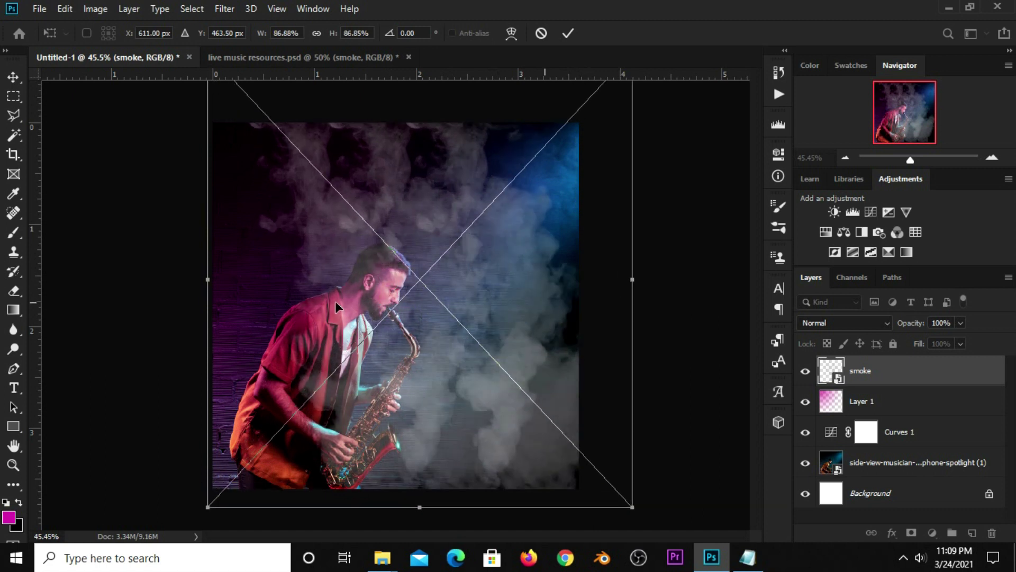
pyautogui.moveTo(208, 280); pyautogui.dragTo(128, 279)
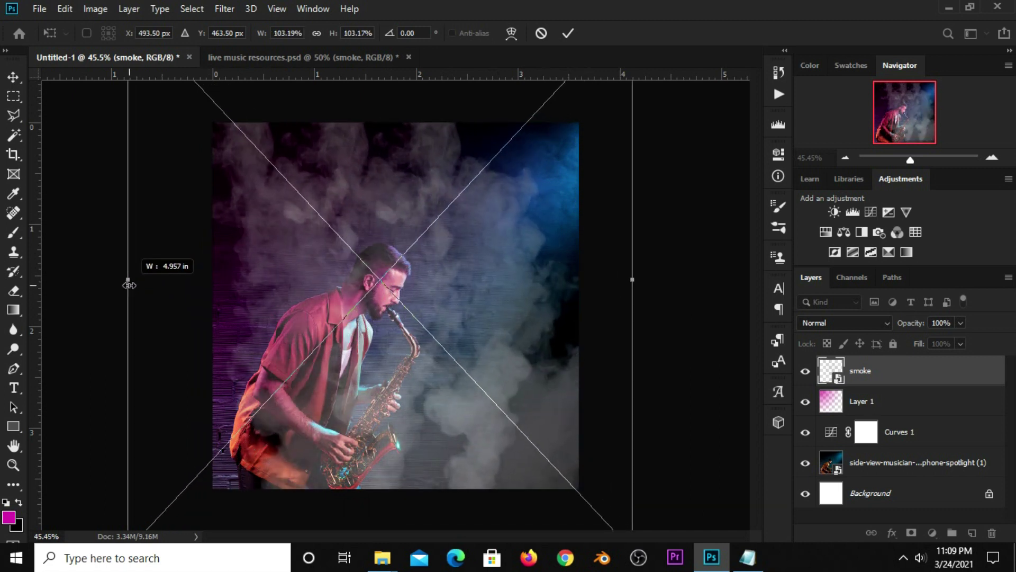
pyautogui.click(567, 33)
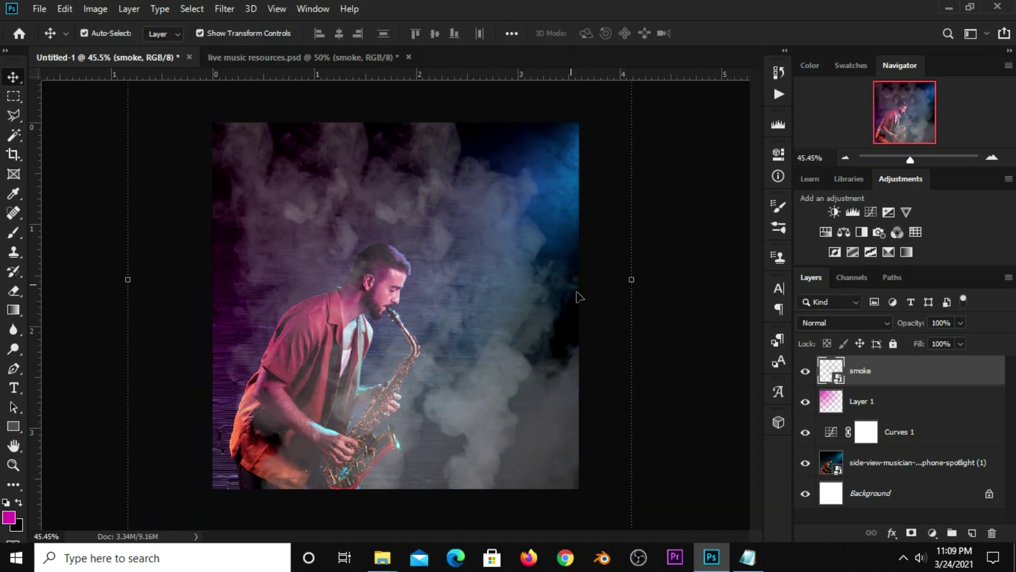
# Step: Set the smoke layer to Soft Light blending and duplicate it as smoke copy
pyautogui.click(806, 371)
pyautogui.click(824, 328)
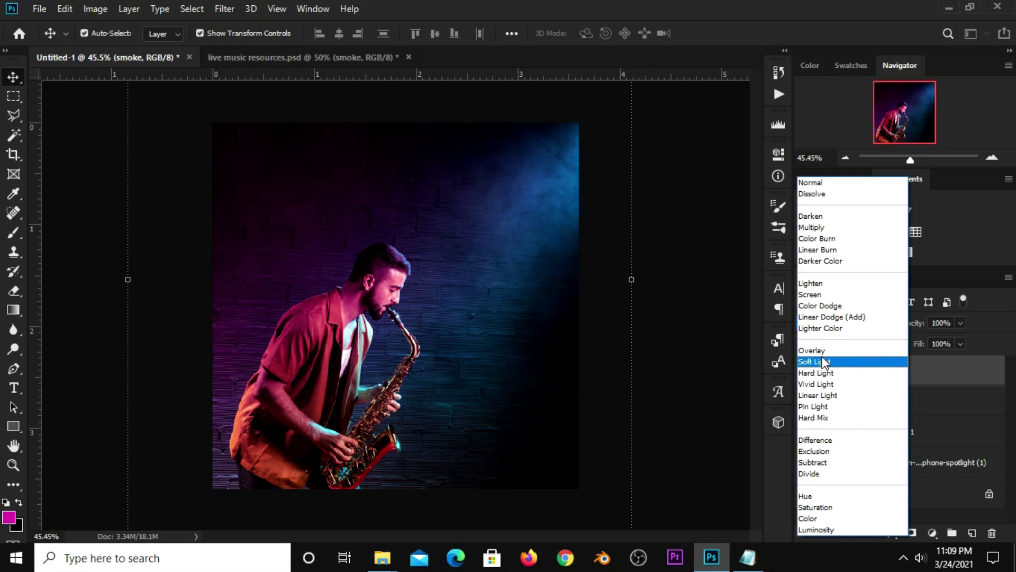
pyautogui.click(824, 362)
pyautogui.click(805, 371)
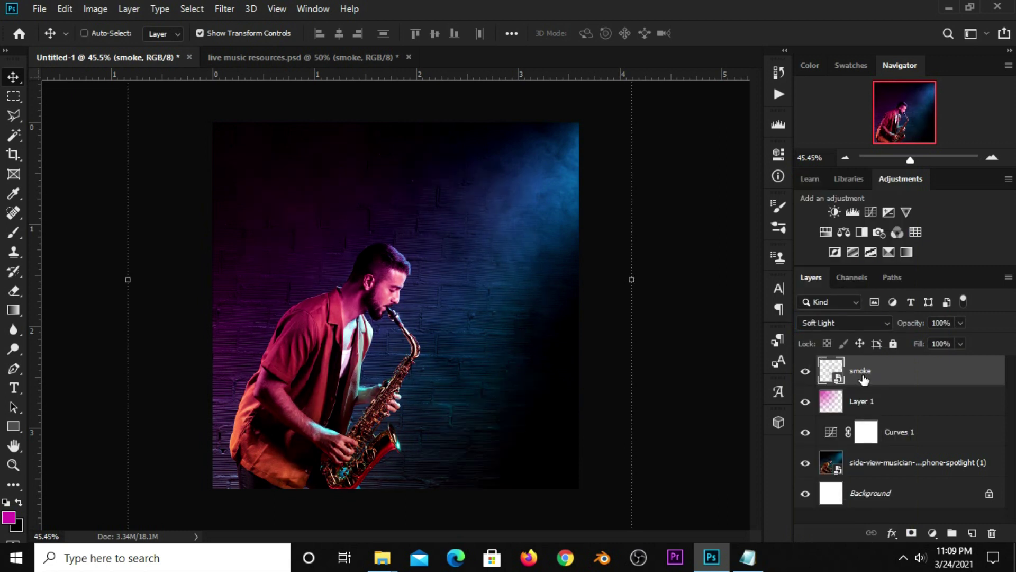
pyautogui.hotkey('ctrl', 'j')
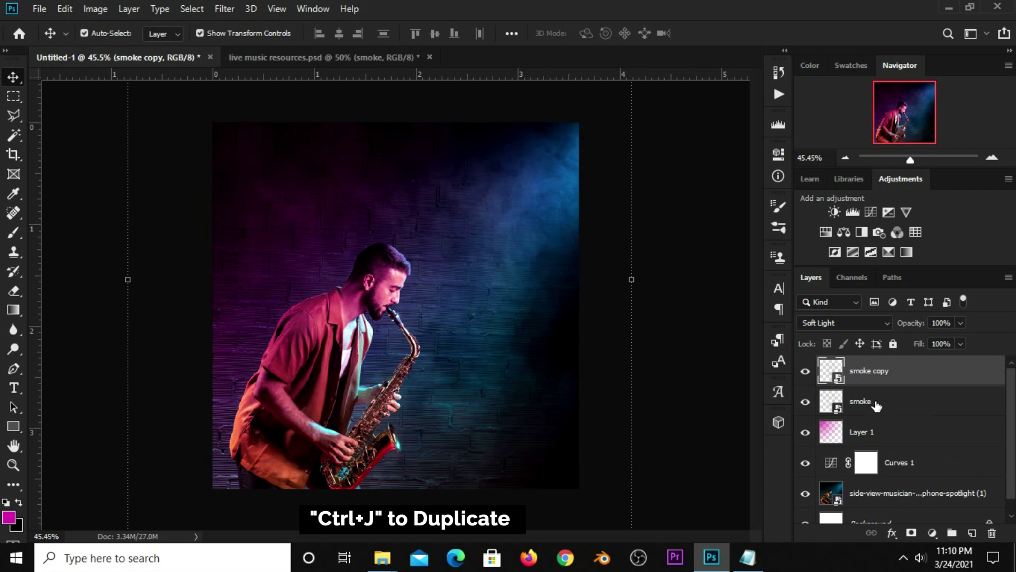
# Step: Add an Exposure 1 adjustment layer and lower its gamma to darken the image
pyautogui.click(699, 389)
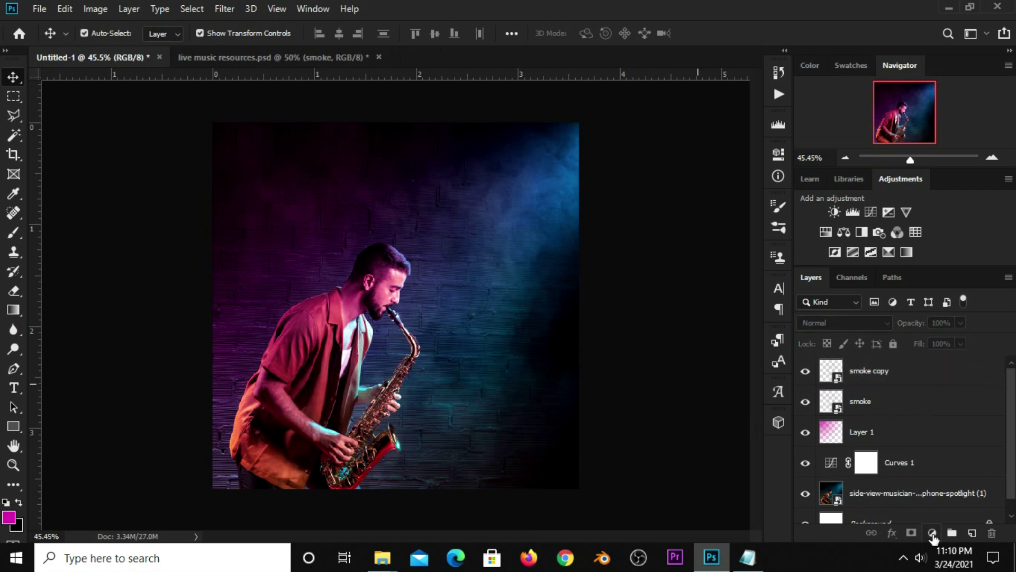
pyautogui.click(932, 533)
pyautogui.click(933, 357)
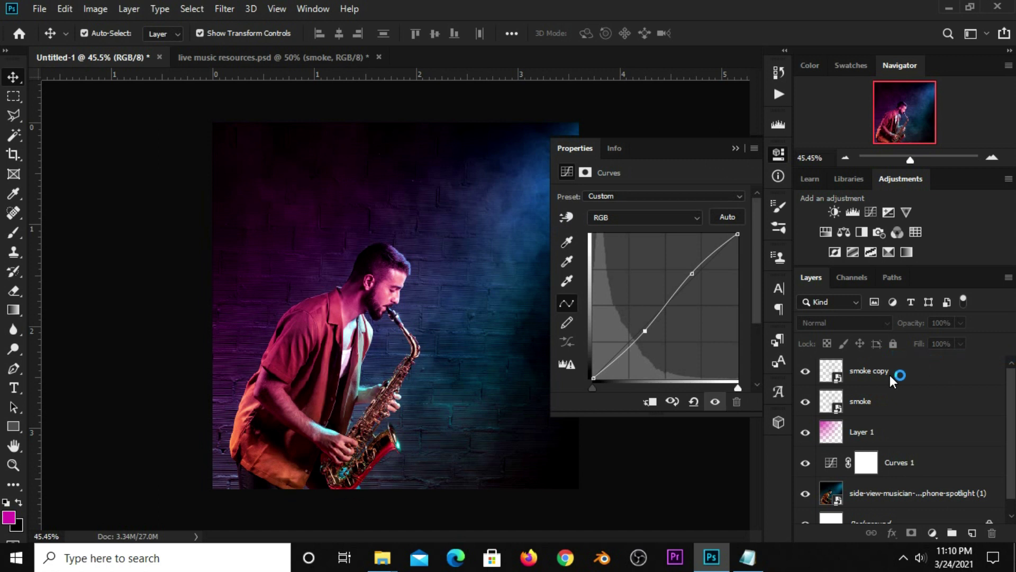
pyautogui.moveTo(663, 291); pyautogui.dragTo(659, 290)
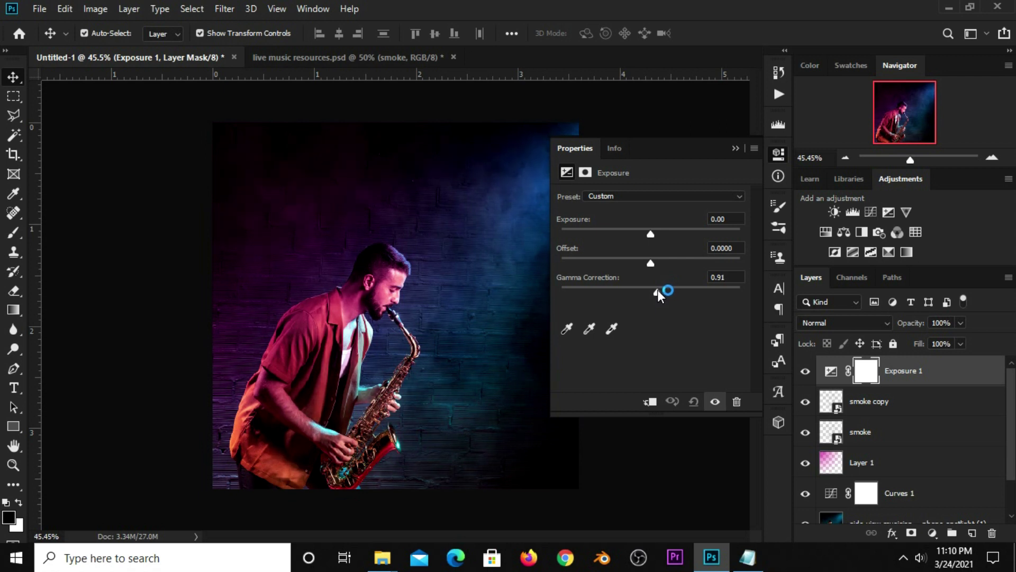
# Step: Collapse the Exposure properties and toggle Exposure 1 to compare the darkened poster
pyautogui.click(734, 147)
pyautogui.click(806, 372)
pyautogui.click(677, 369)
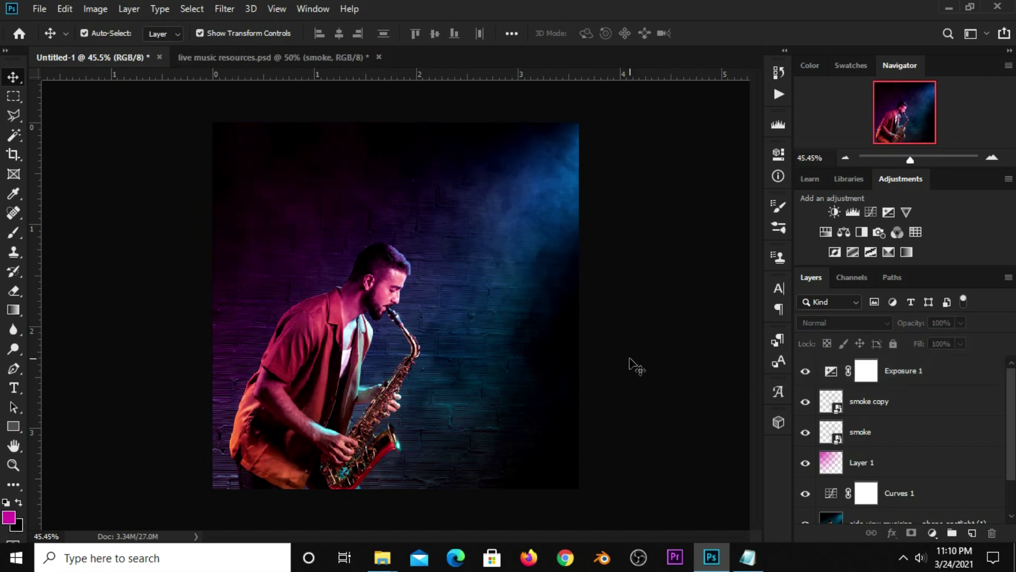
# Step: Bring the logo layer into the poster, scaled small in the bottom-left corner
pyautogui.click(309, 59)
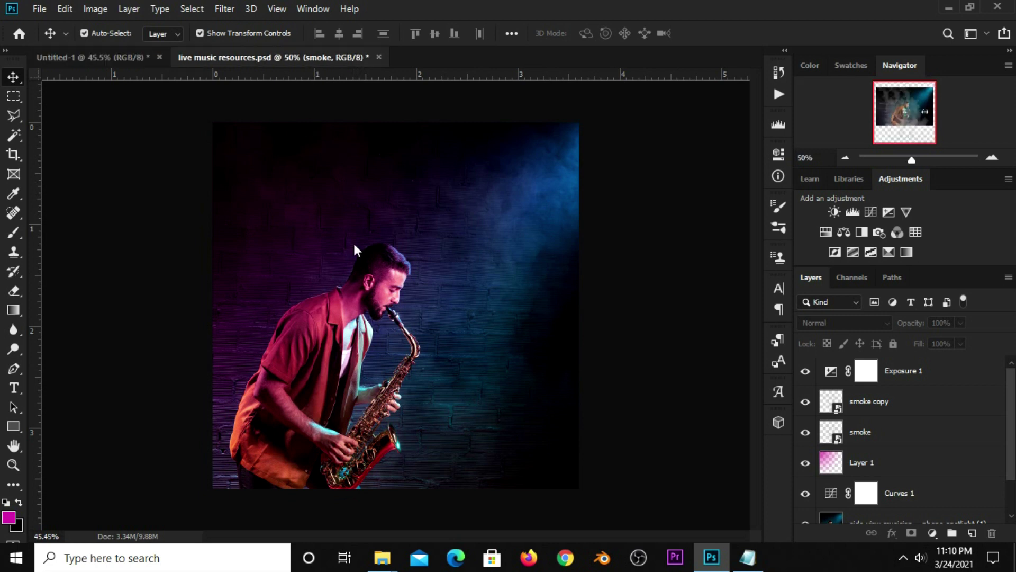
pyautogui.click(537, 307)
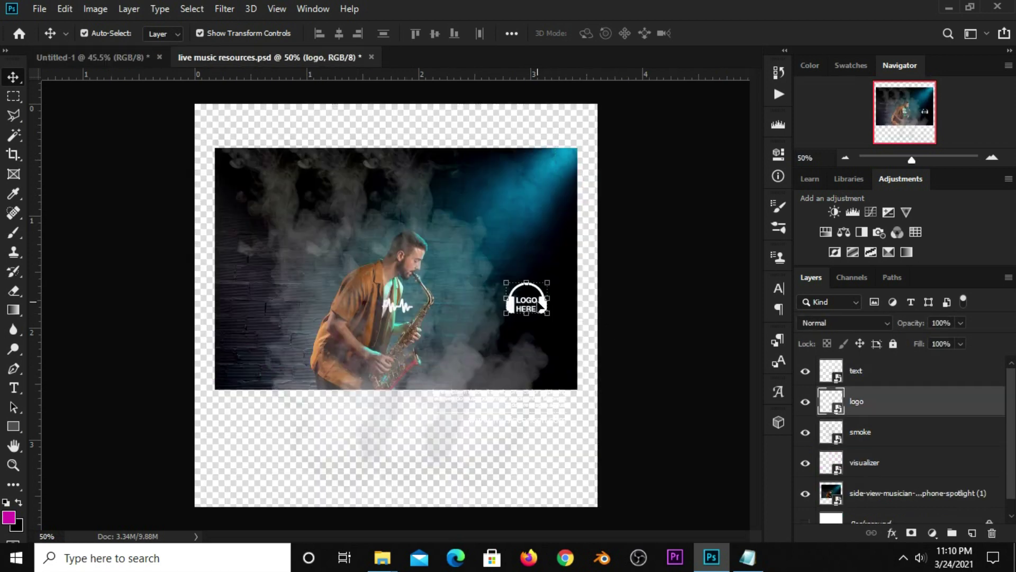
pyautogui.moveTo(544, 310)
pyautogui.mouseDown()
pyautogui.moveTo(166, 177)
pyautogui.moveTo(91, 59)
pyautogui.moveTo(310, 357)
pyautogui.moveTo(397, 306)
pyautogui.moveTo(288, 458)
pyautogui.moveTo(257, 468)
pyautogui.moveTo(262, 451)
pyautogui.mouseUp()
pyautogui.hotkey('ctrl', 't')
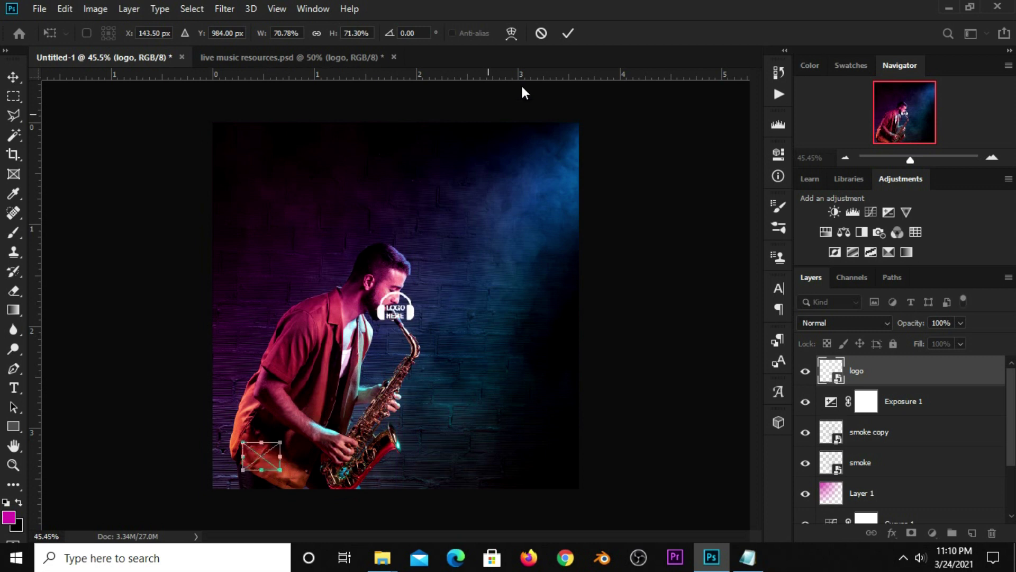
pyautogui.click(568, 33)
pyautogui.click(609, 316)
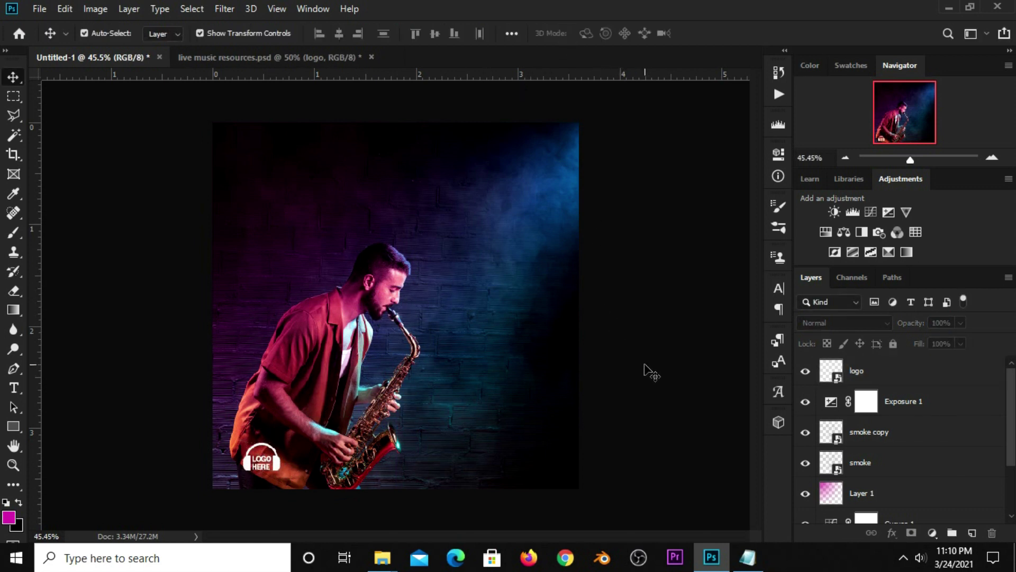
# Step: Copy the words 'live music' from the Notepad notes for the poster
pyautogui.click(747, 557)
pyautogui.doubleClick(585, 250)
pyautogui.moveTo(586, 243); pyautogui.dragTo(506, 255)
pyautogui.rightClick(551, 249)
pyautogui.click(583, 295)
pyautogui.click(623, 155)
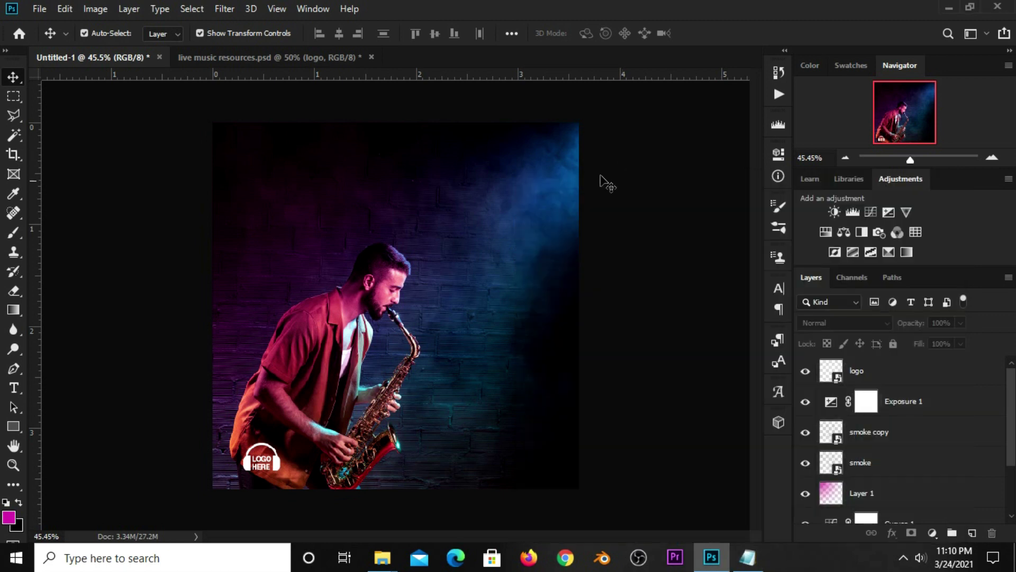
# Step: Type 'live music' as a new horizontal text layer near the top of the poster
pyautogui.click(17, 386)
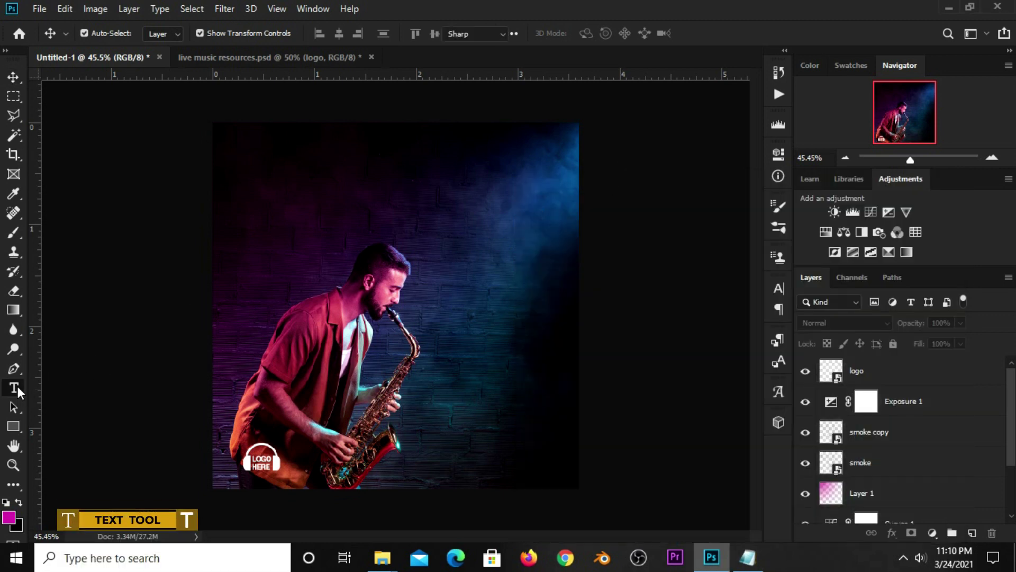
pyautogui.click(56, 382)
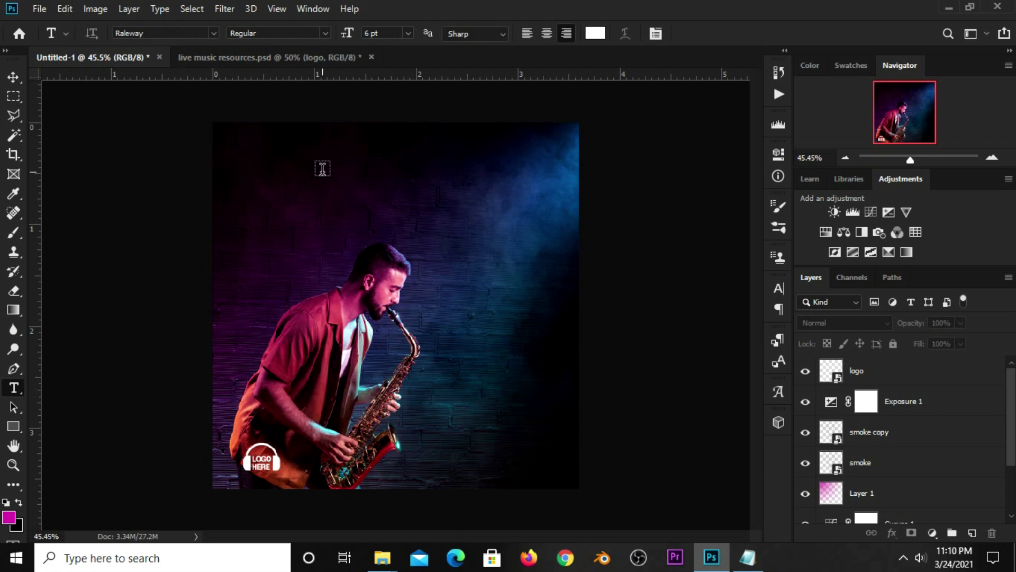
pyautogui.click(323, 169)
pyautogui.write('live music')
pyautogui.click(711, 33)
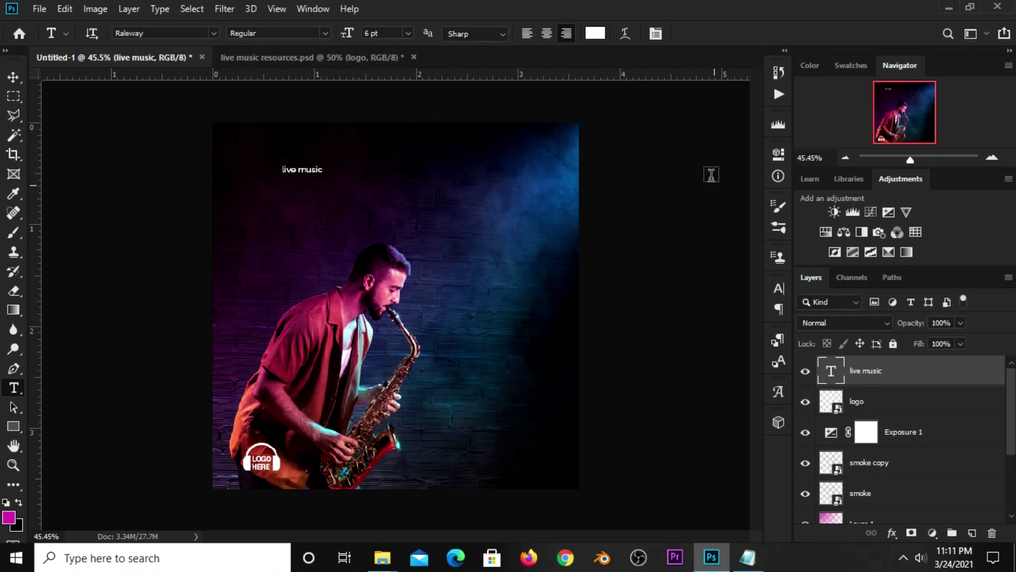
# Step: Format the title as Helvetica Bold, All Caps, 30 pt in the Character panel
pyautogui.click(777, 286)
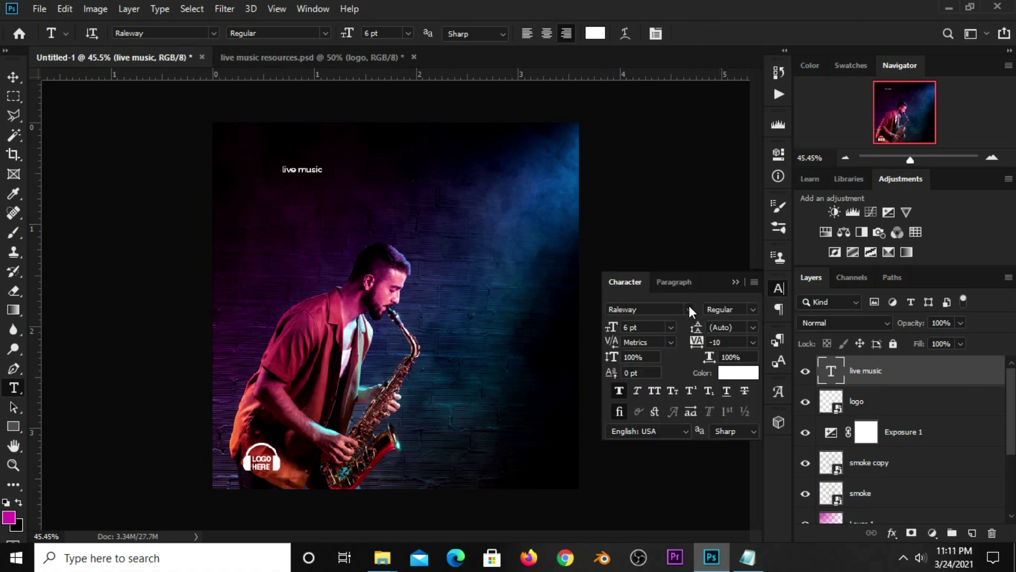
pyautogui.click(689, 309)
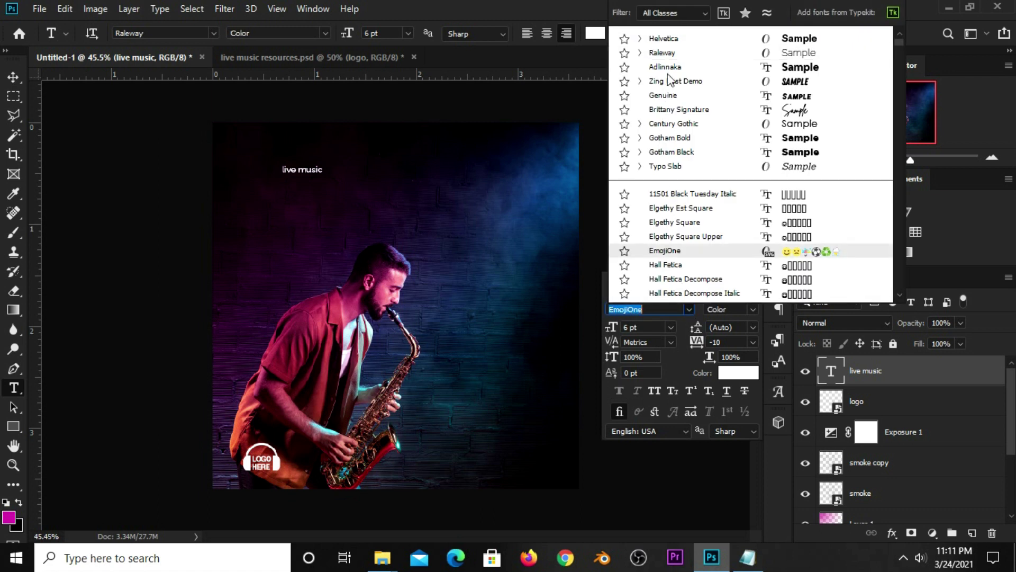
pyautogui.click(668, 43)
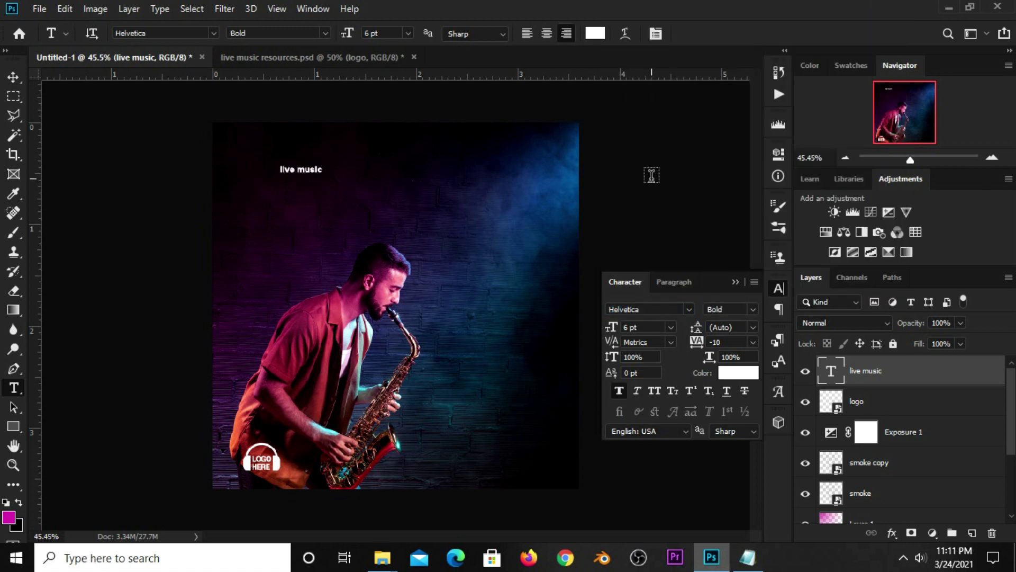
pyautogui.click(654, 392)
pyautogui.click(651, 328)
pyautogui.write('30')
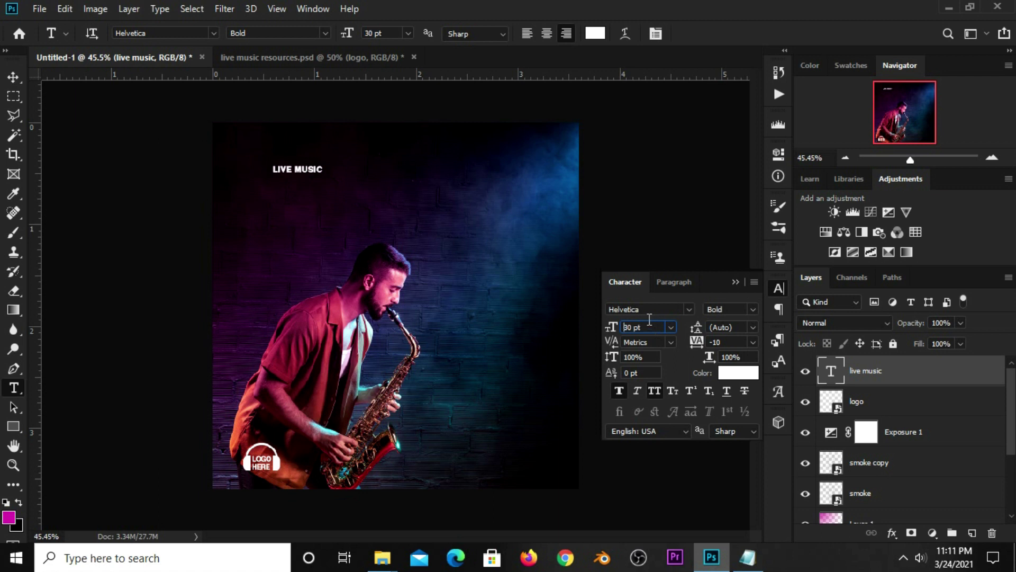
pyautogui.press('Return')
# Step: Move the title to the top and centre it horizontally on the canvas
pyautogui.click(736, 282)
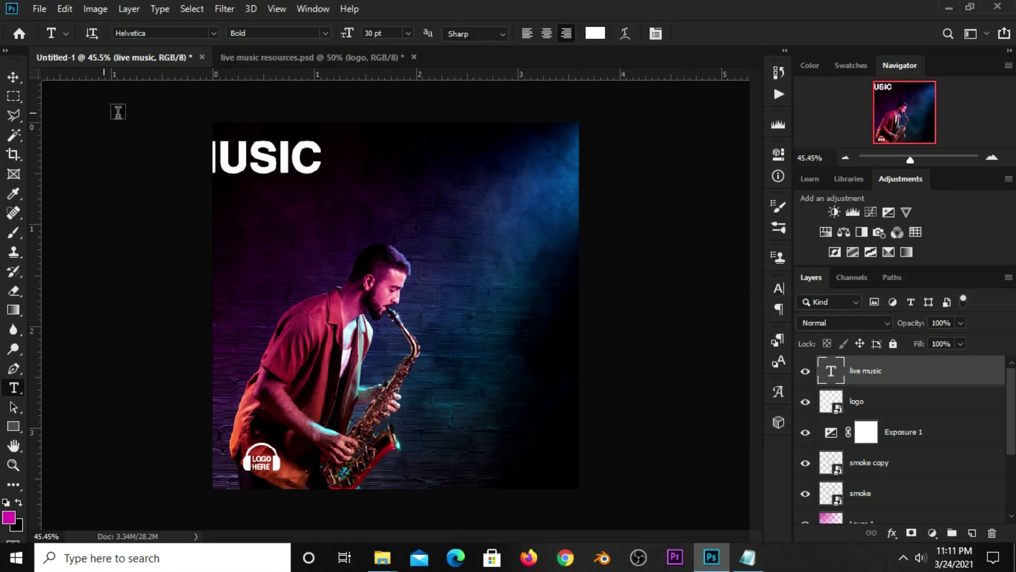
pyautogui.moveTo(14, 77); pyautogui.dragTo(40, 73)
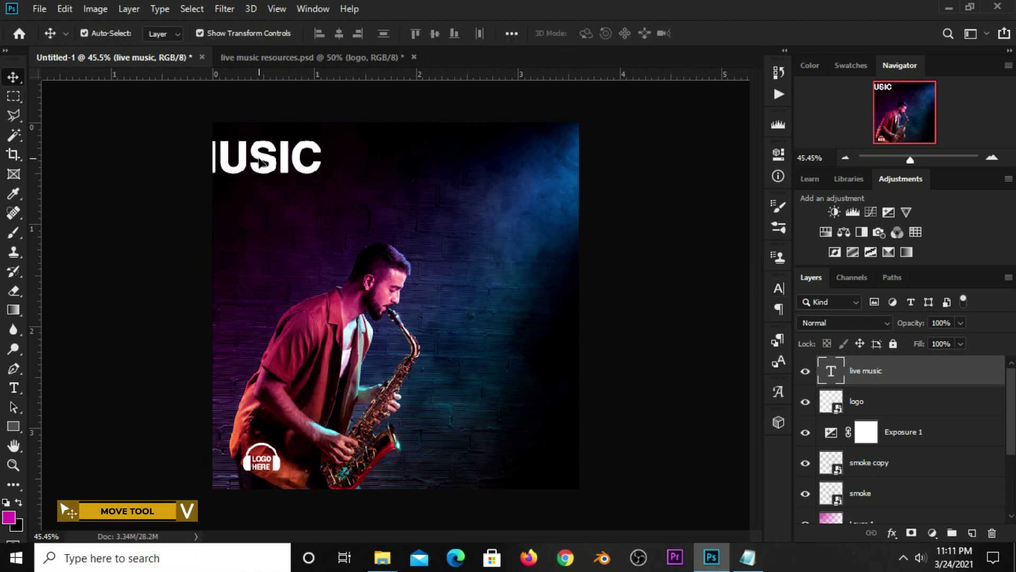
pyautogui.moveTo(261, 162); pyautogui.dragTo(447, 171)
pyautogui.hotkey('ctrl', 'a')
pyautogui.click(338, 36)
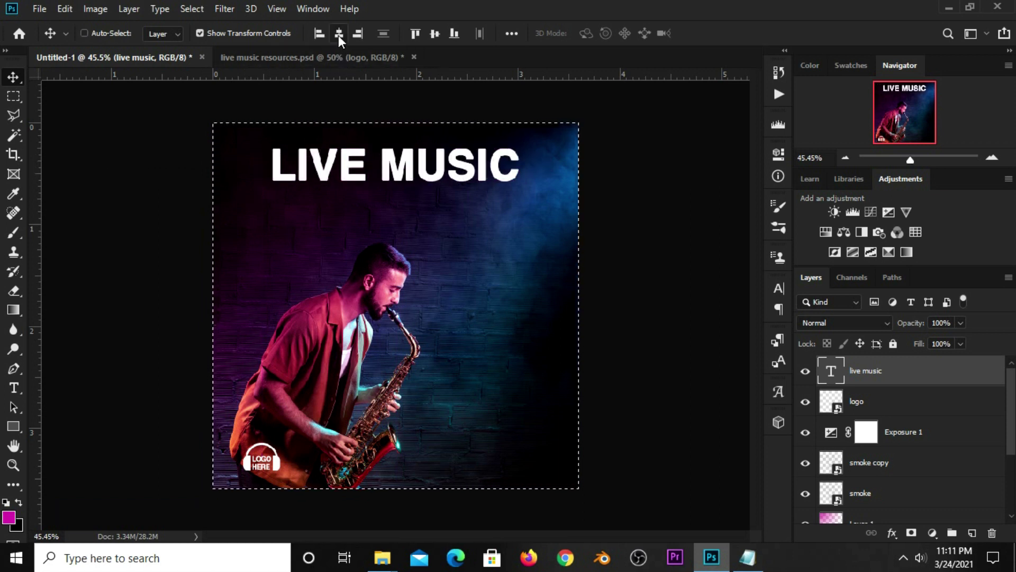
# Step: Tighten the LIVE MUSIC title's tracking to -10, trying -5 first
pyautogui.hotkey('ctrl', 'd')
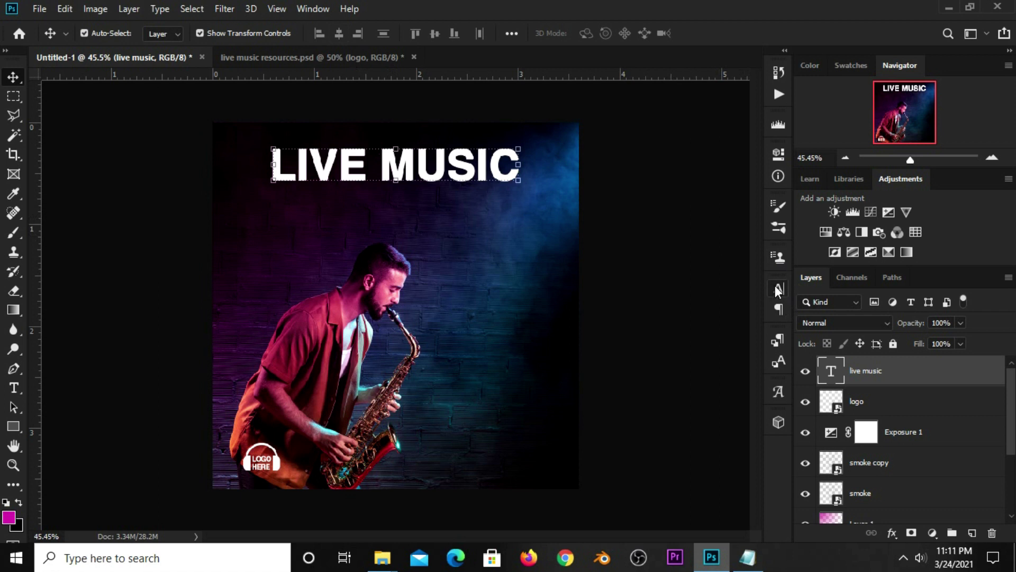
pyautogui.click(776, 288)
pyautogui.click(753, 342)
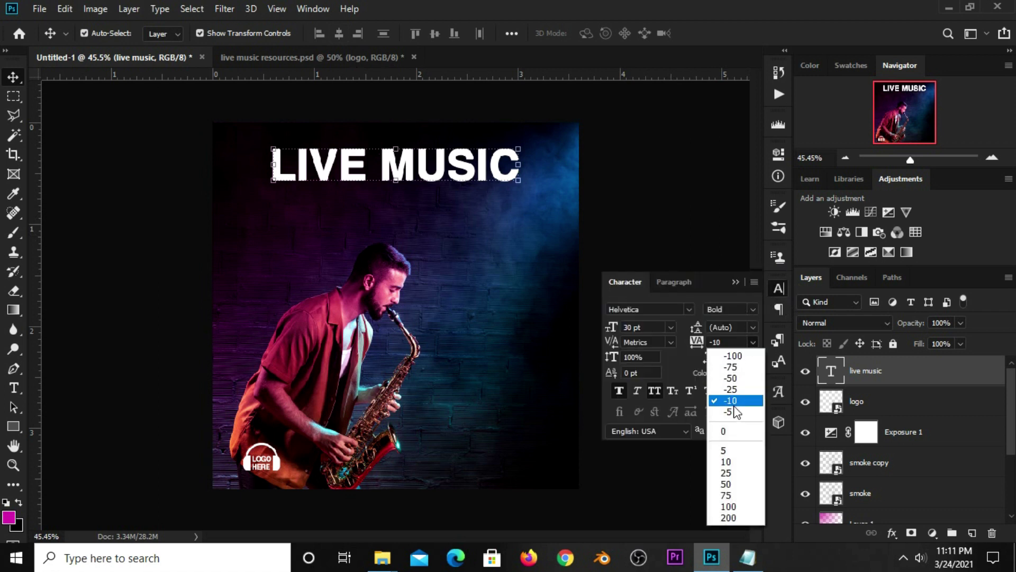
pyautogui.click(733, 412)
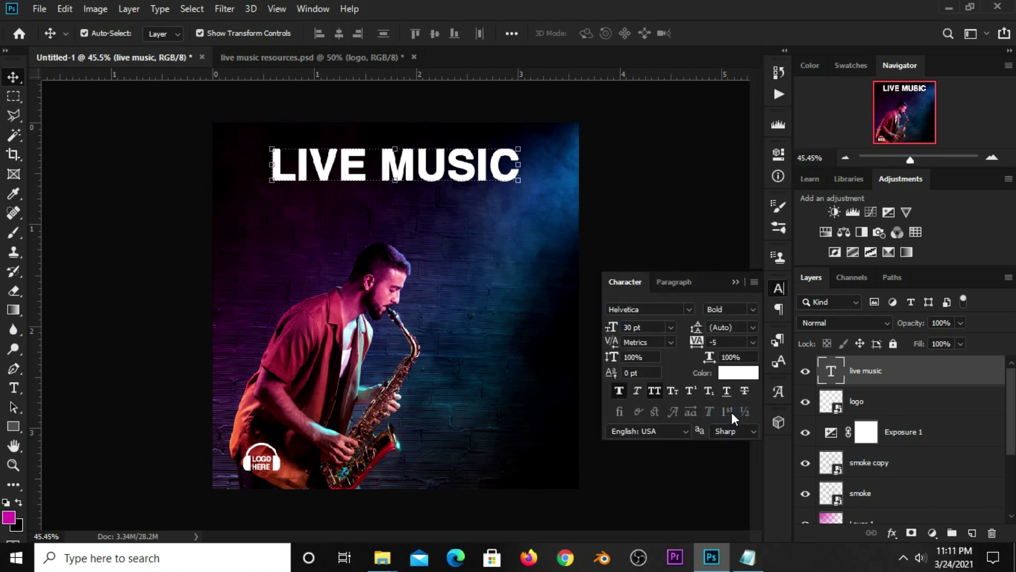
pyautogui.click(412, 166)
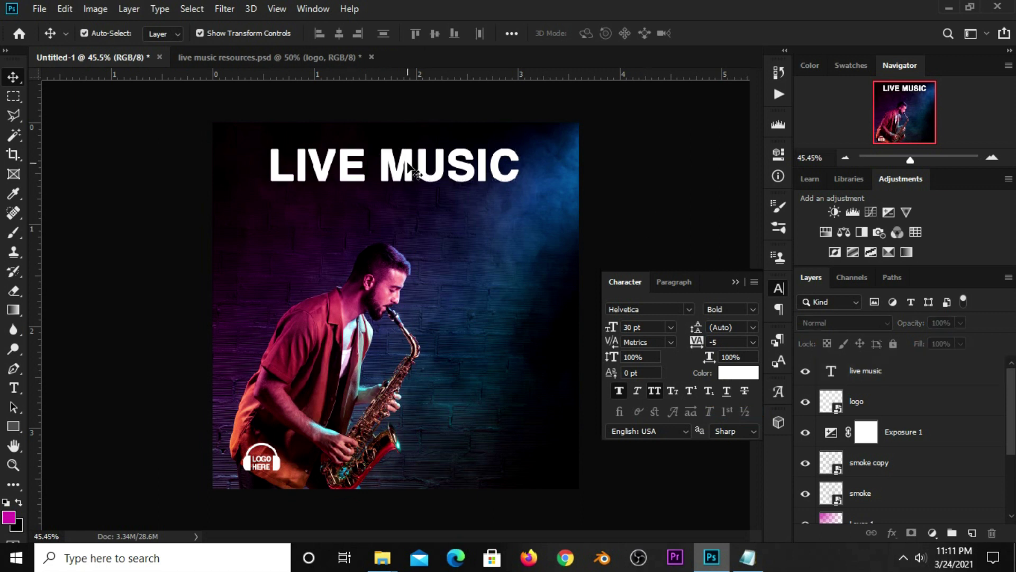
pyautogui.click(412, 169)
pyautogui.click(753, 342)
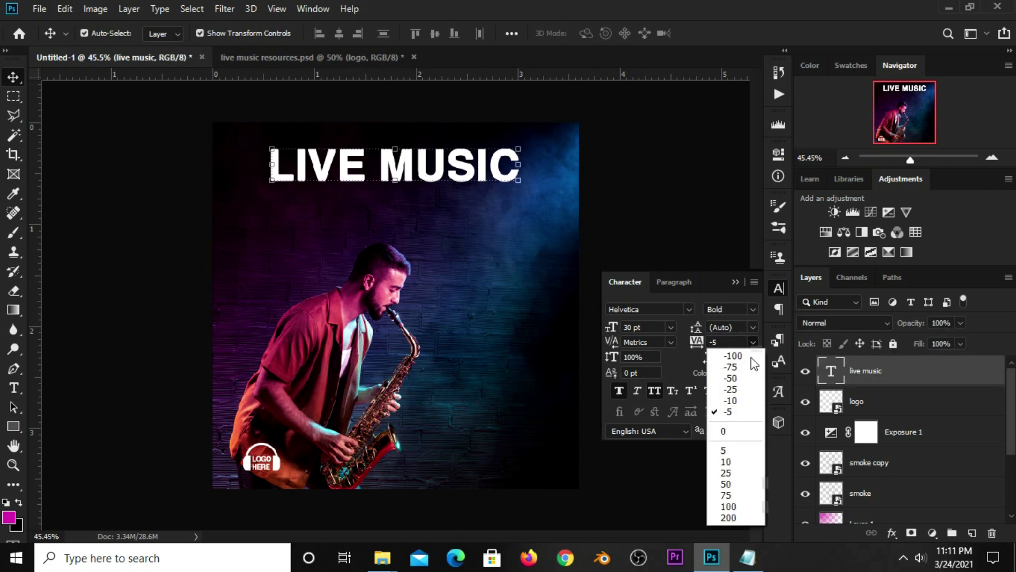
pyautogui.click(736, 401)
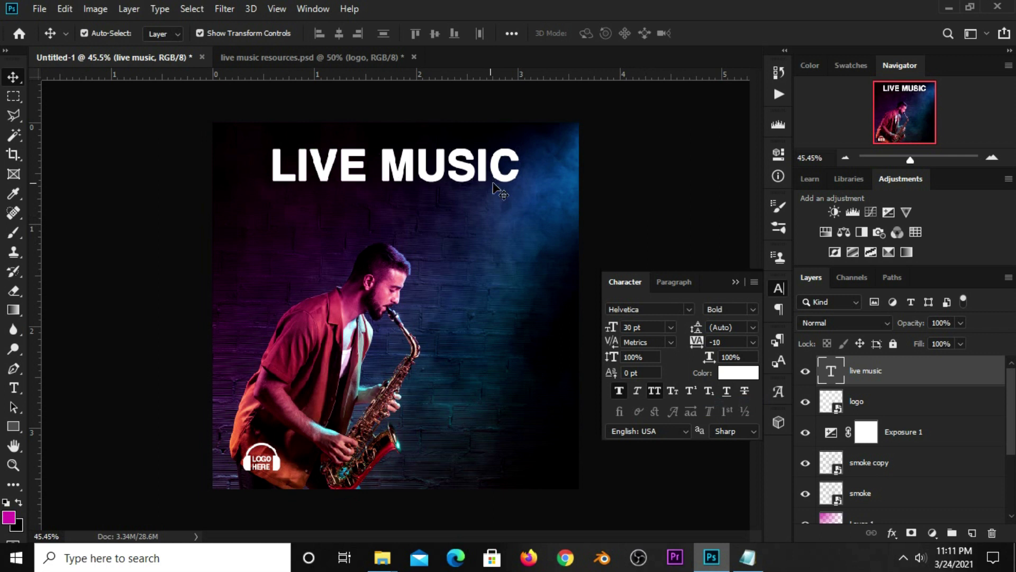
pyautogui.click(446, 177)
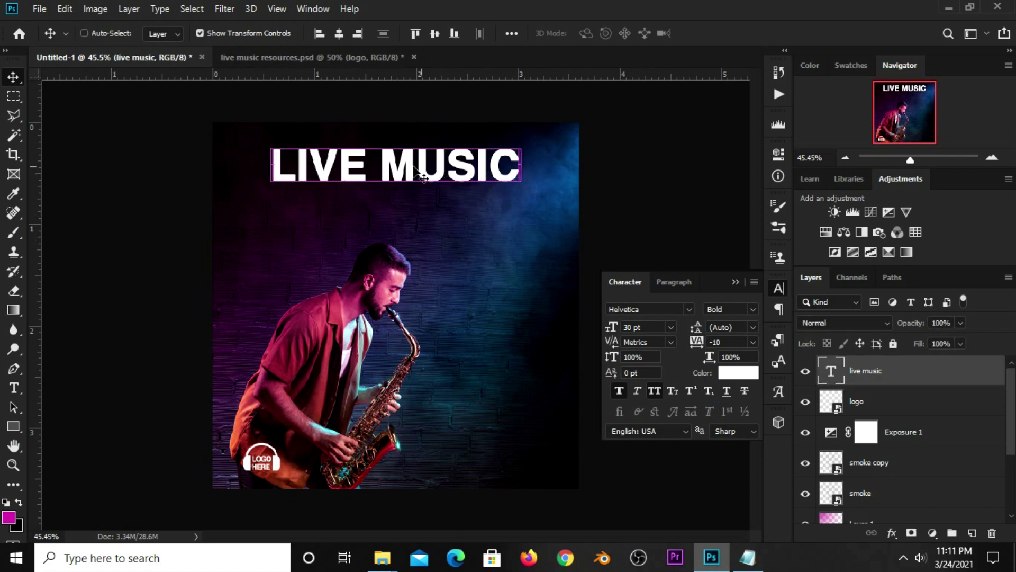
# Step: Re-centre the title horizontally and drag a duplicate down over the saxophonist
pyautogui.hotkey('ctrl', 'a')
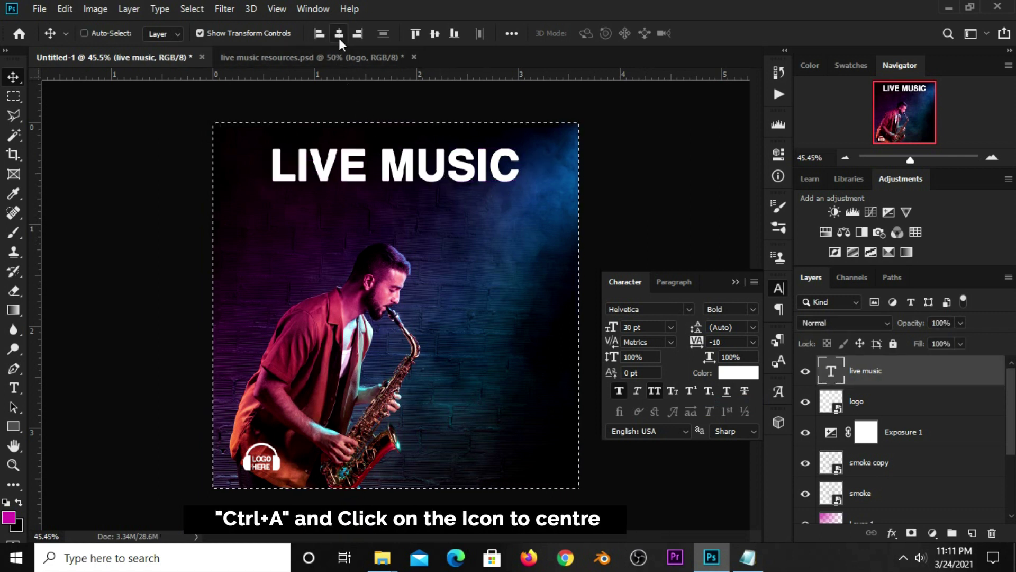
pyautogui.click(338, 35)
pyautogui.hotkey('ctrl', 'd')
pyautogui.click(468, 180)
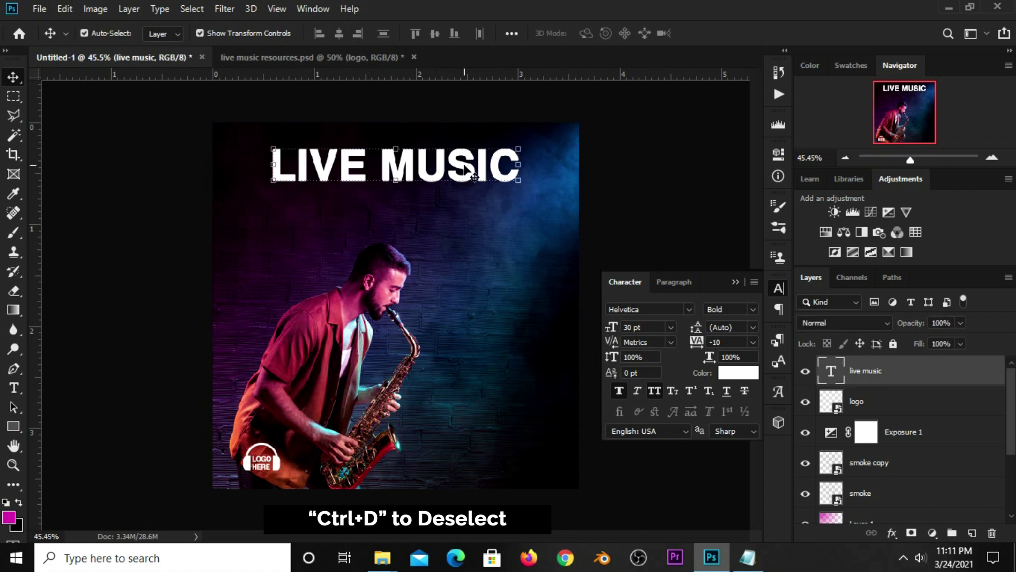
pyautogui.moveTo(444, 166); pyautogui.dragTo(440, 301)
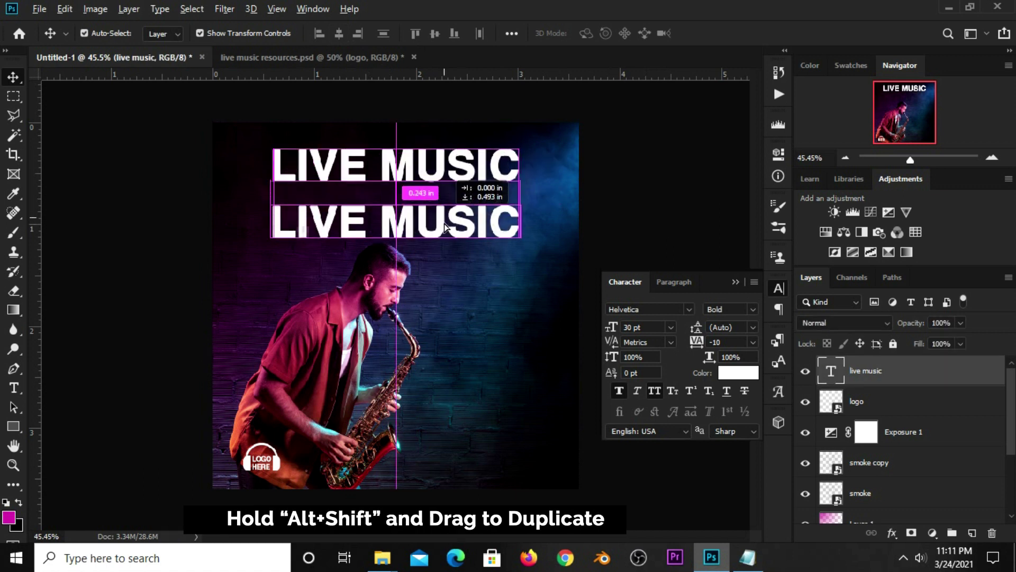
pyautogui.click(604, 228)
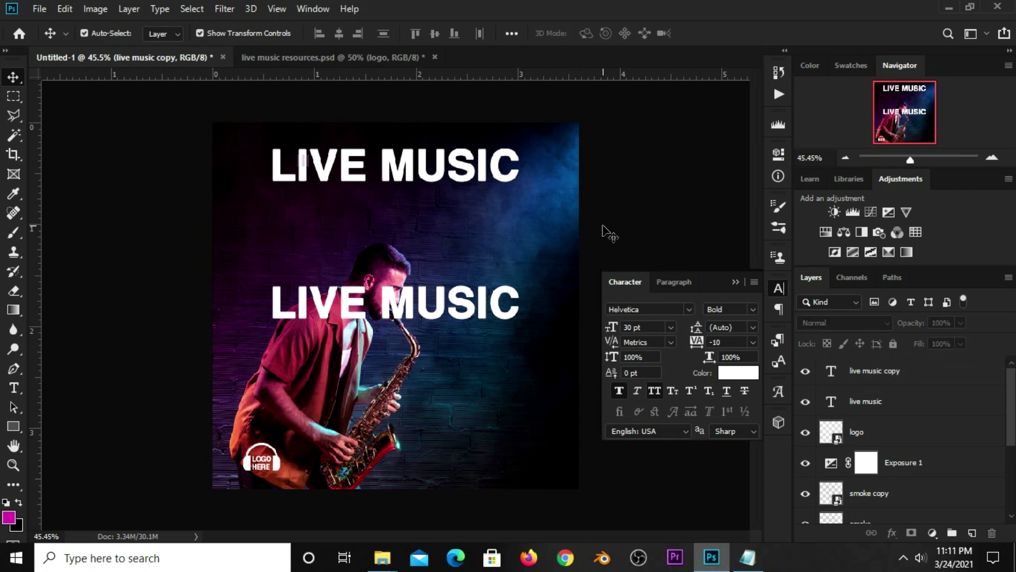
# Step: Copy the 'concert 2021' line from the Notepad notes
pyautogui.click(747, 557)
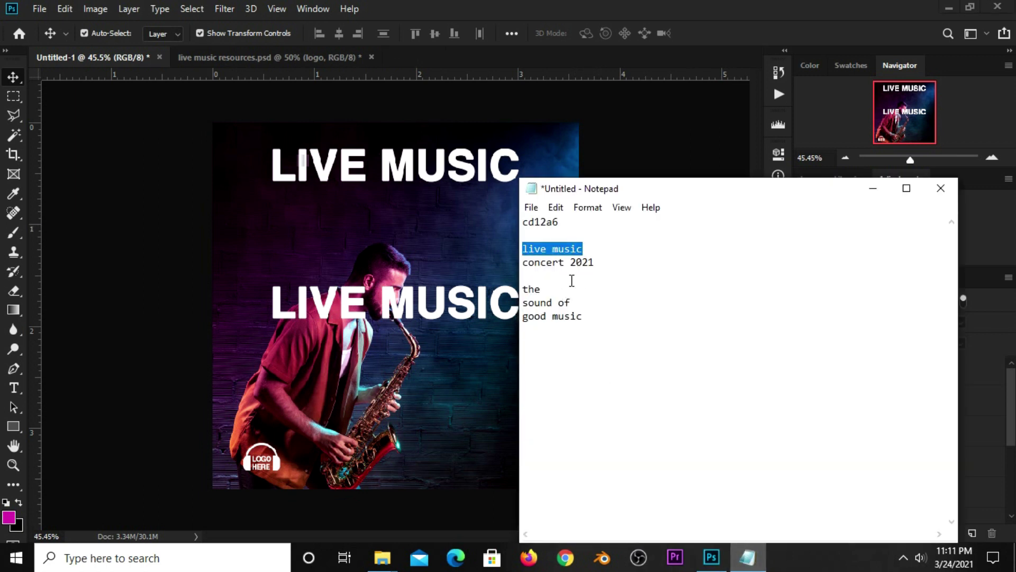
pyautogui.moveTo(598, 267); pyautogui.dragTo(527, 265)
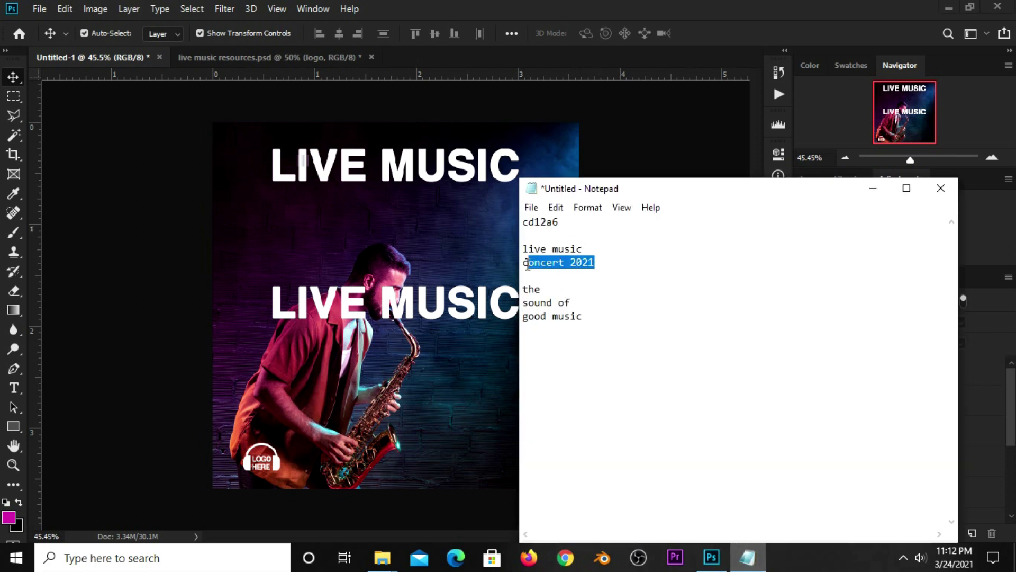
pyautogui.rightClick(527, 265)
pyautogui.click(571, 312)
pyautogui.click(370, 234)
# Step: Create a new horizontal text layer with the 'concert 2021' text and commit it
pyautogui.click(13, 388)
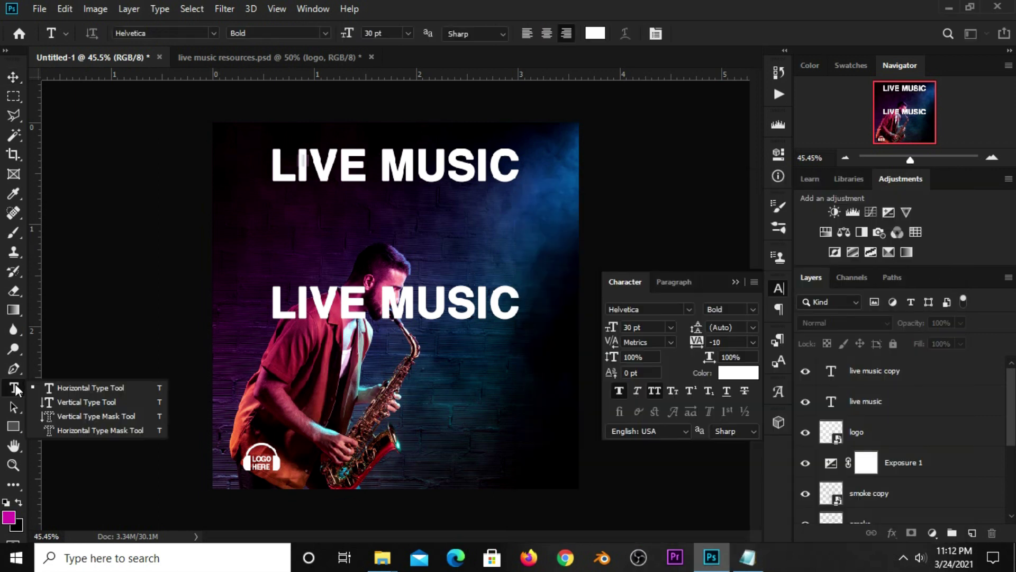
pyautogui.click(61, 393)
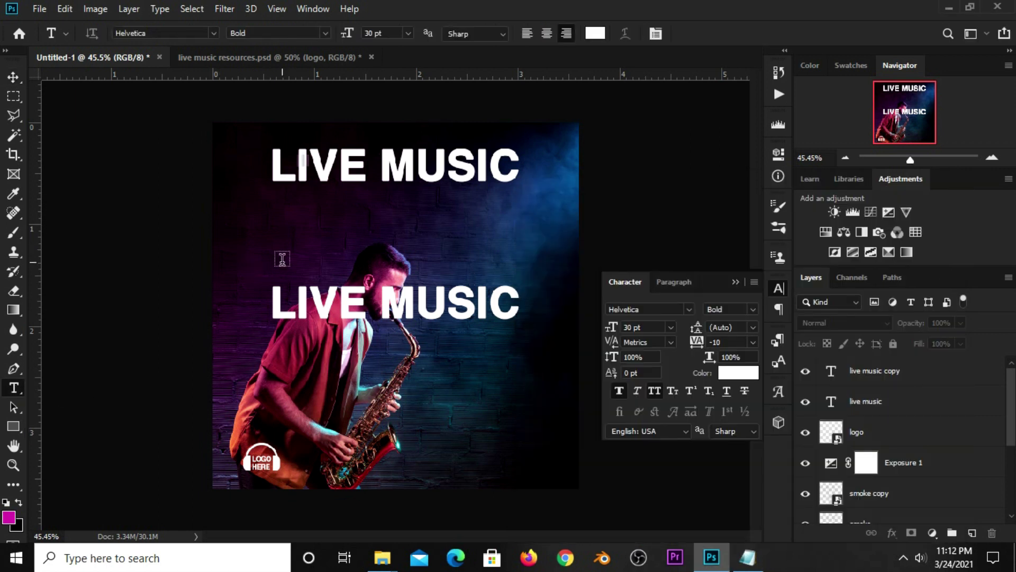
pyautogui.click(290, 240)
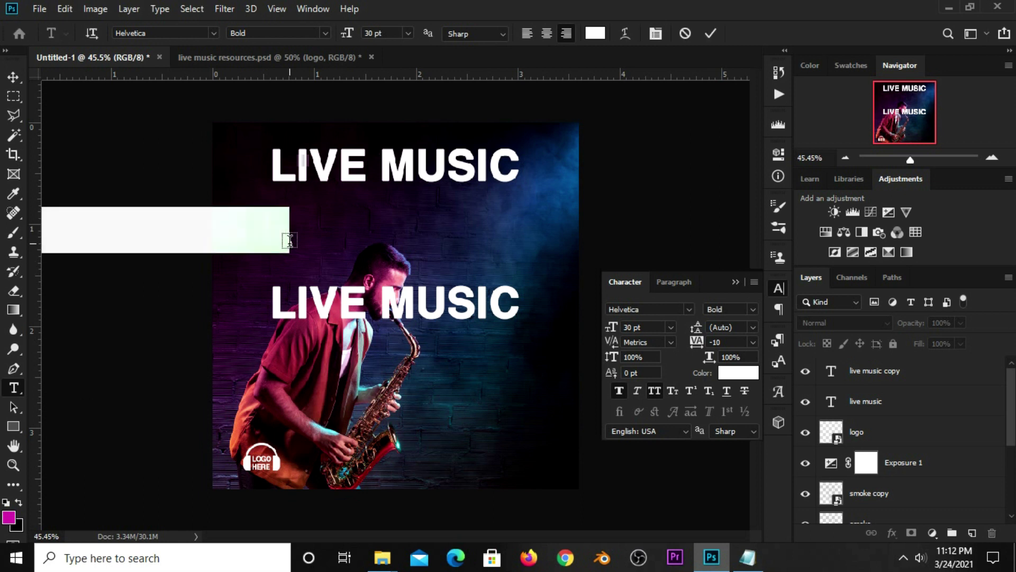
pyautogui.write('2021')
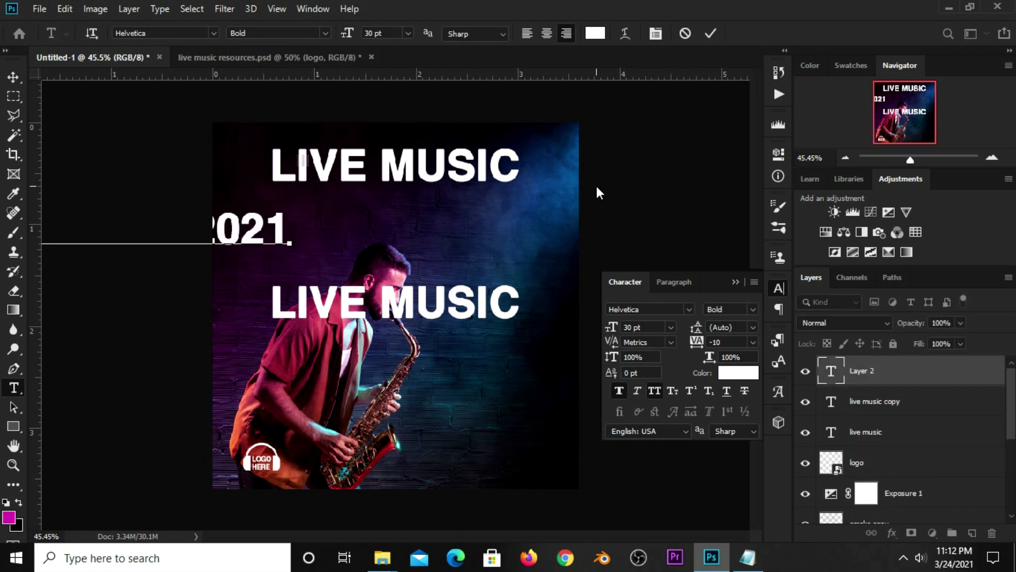
pyautogui.click(711, 34)
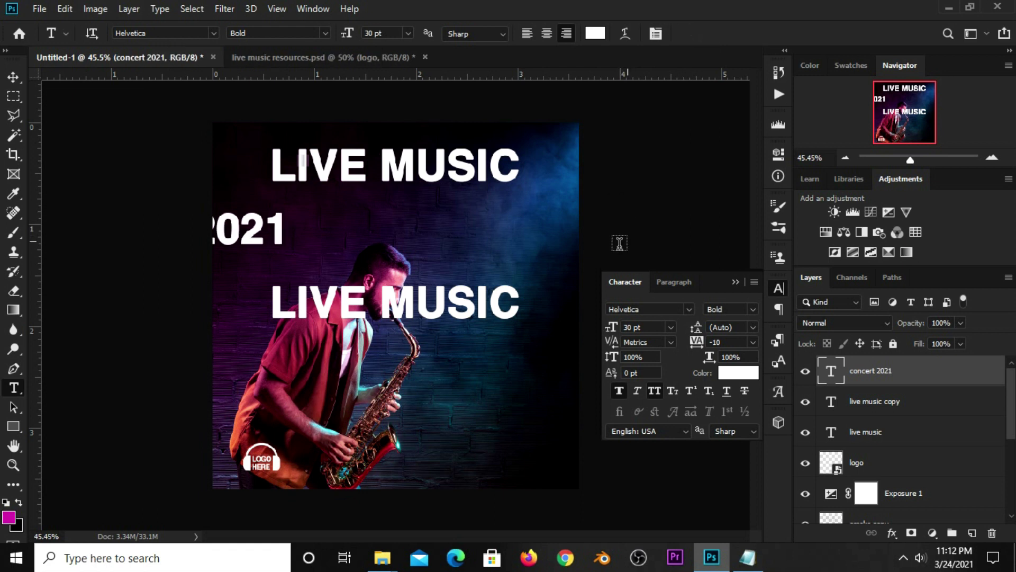
# Step: Move CONCERT 2021 onto the poster and scale it down to about half size
pyautogui.click(13, 77)
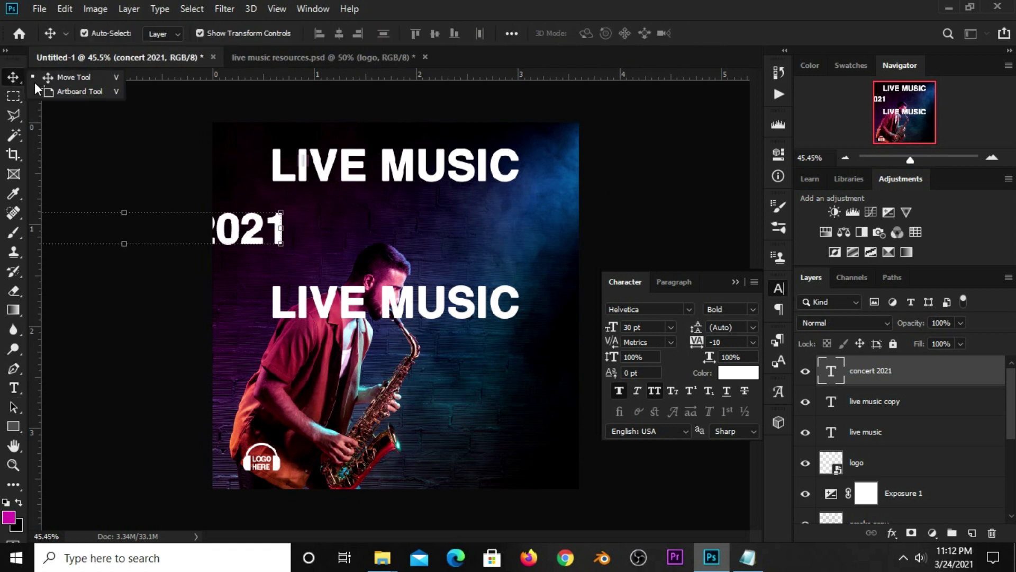
pyautogui.moveTo(179, 211); pyautogui.dragTo(487, 242)
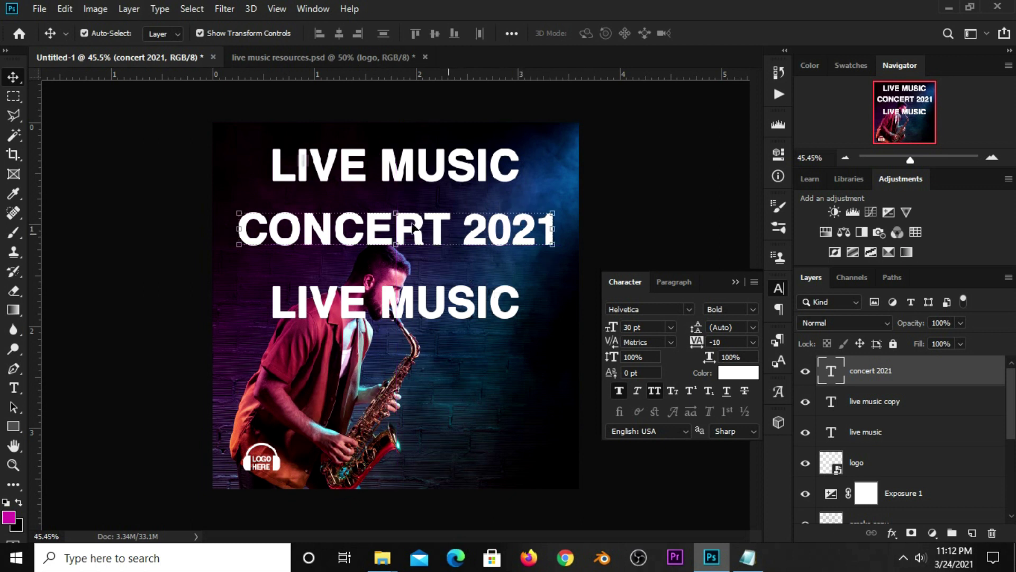
pyautogui.moveTo(396, 213)
pyautogui.mouseDown()
pyautogui.moveTo(396, 228)
pyautogui.moveTo(407, 210)
pyautogui.mouseUp()
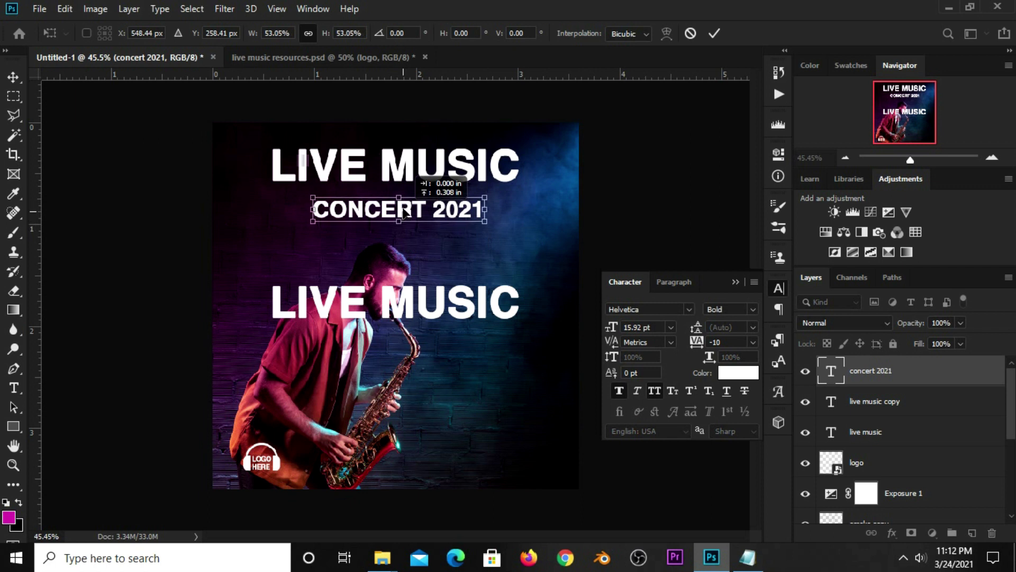
pyautogui.press('Return')
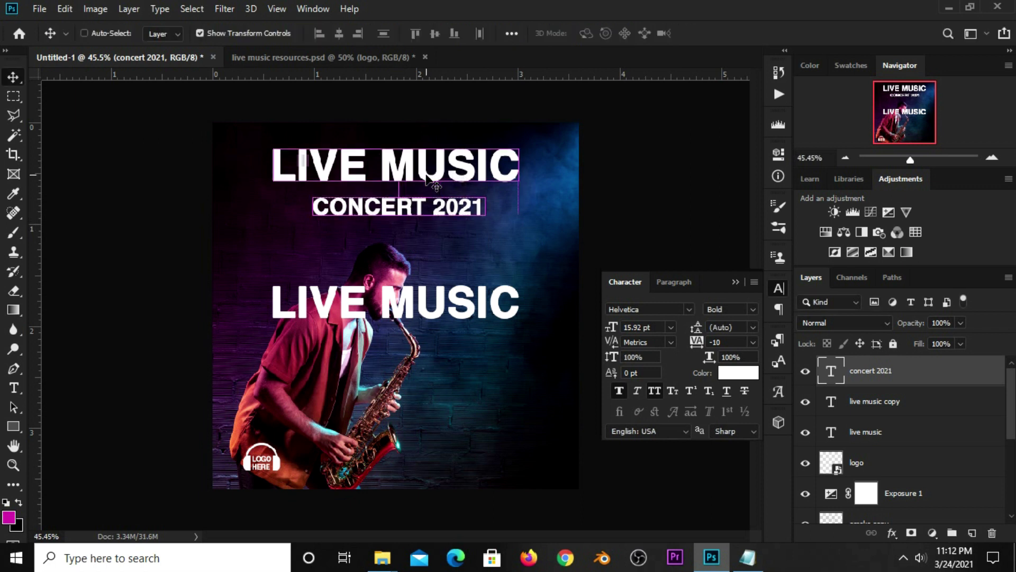
# Step: Centre CONCERT 2021 horizontally and nudge it up beneath the LIVE MUSIC title
pyautogui.hotkey('ctrl', 'a')
pyautogui.click(335, 32)
pyautogui.hotkey('ctrl', 'd')
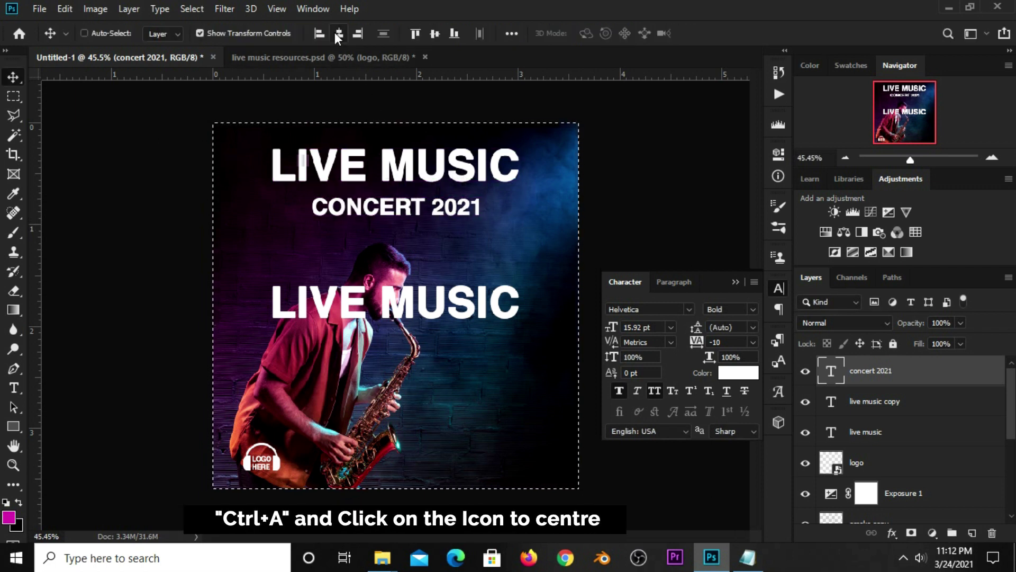
pyautogui.hotkey('shift', 'Up')
pyautogui.hotkey('shift', 'Up')
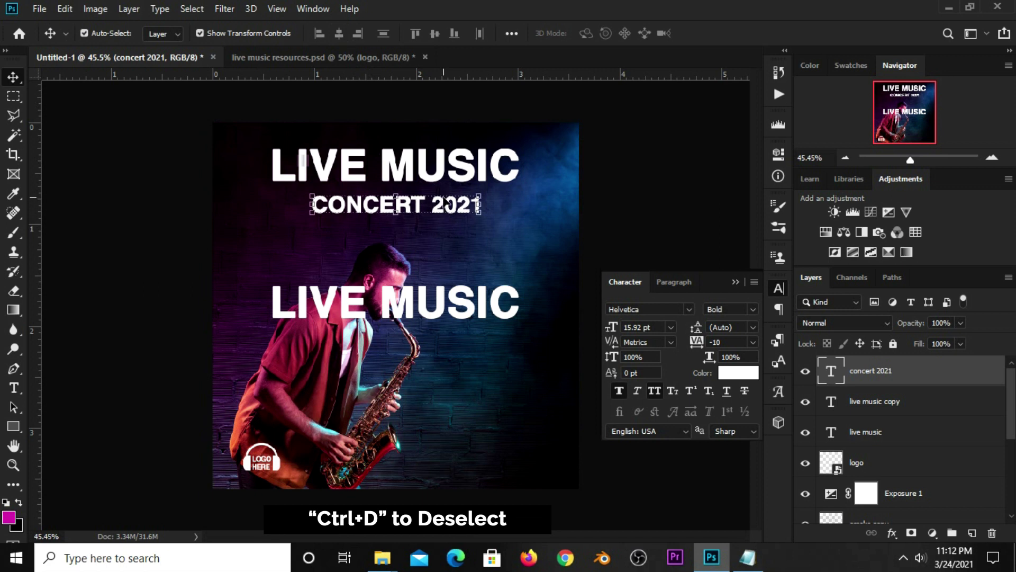
pyautogui.hotkey('shift', 'Up')
pyautogui.hotkey('shift', 'Up')
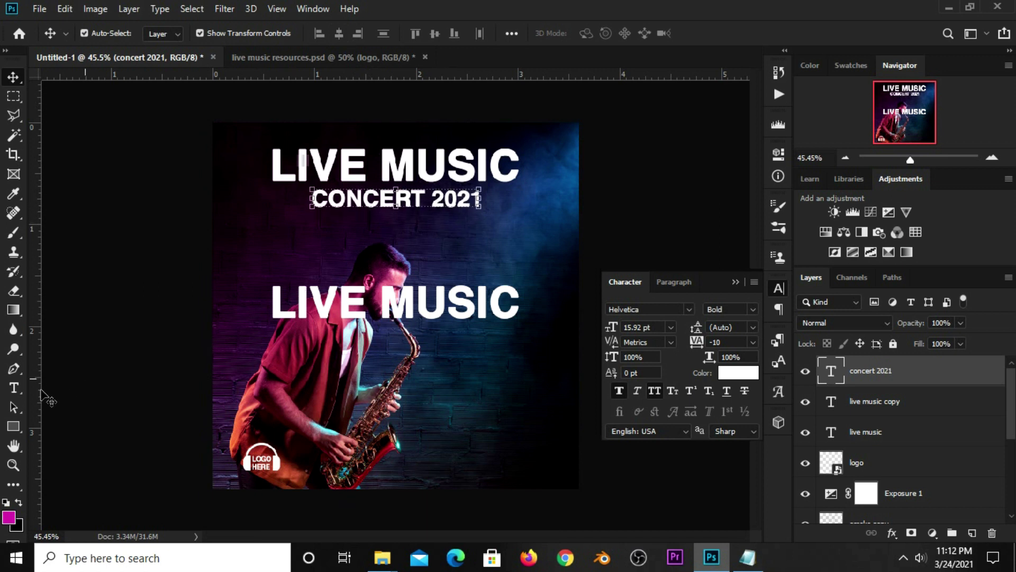
pyautogui.click(14, 387)
# Step: Select '2021' in the tagline and copy the cd12a6 colour code from the notes
pyautogui.click(53, 389)
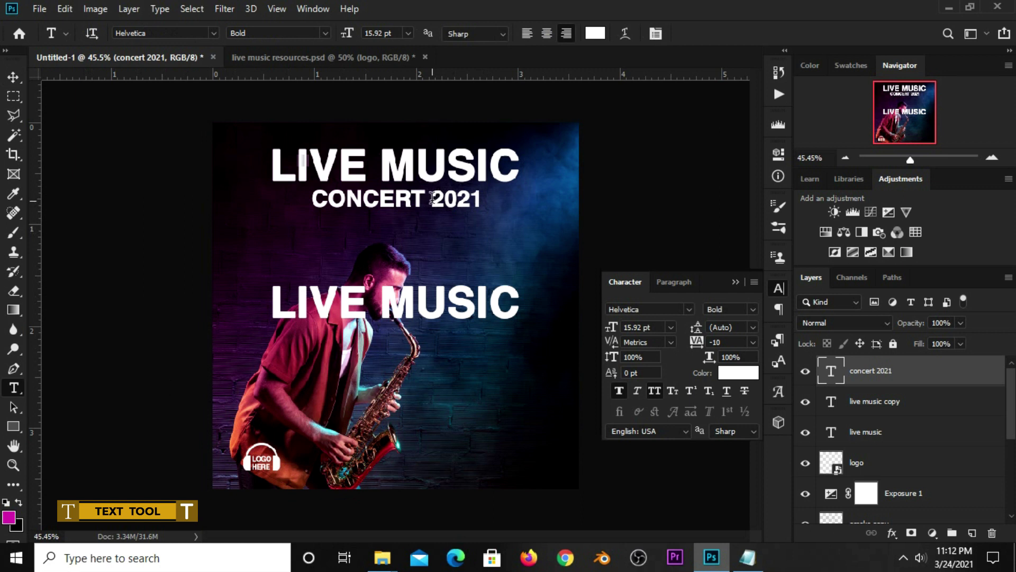
pyautogui.doubleClick(432, 199)
pyautogui.click(596, 33)
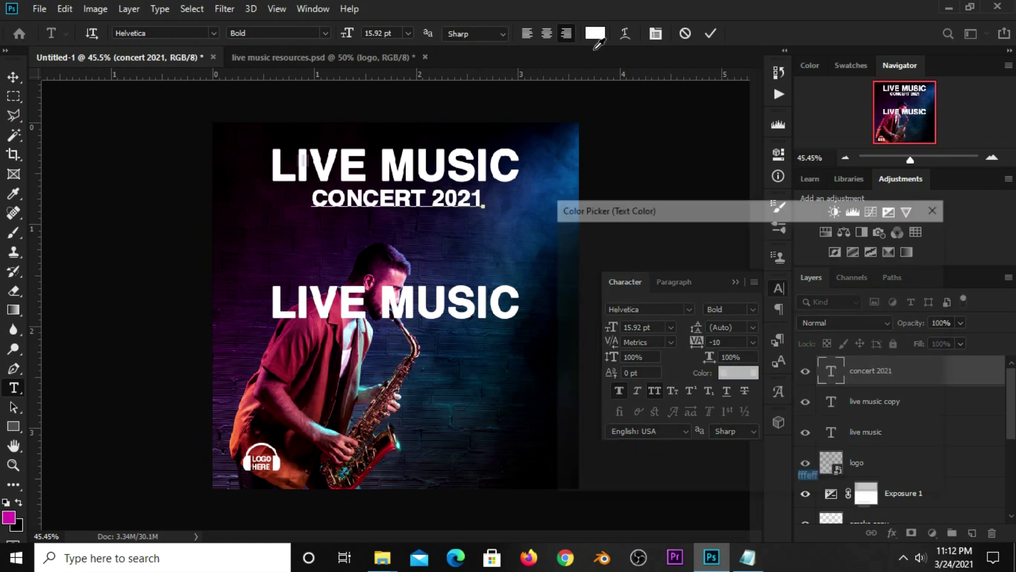
pyautogui.click(742, 500)
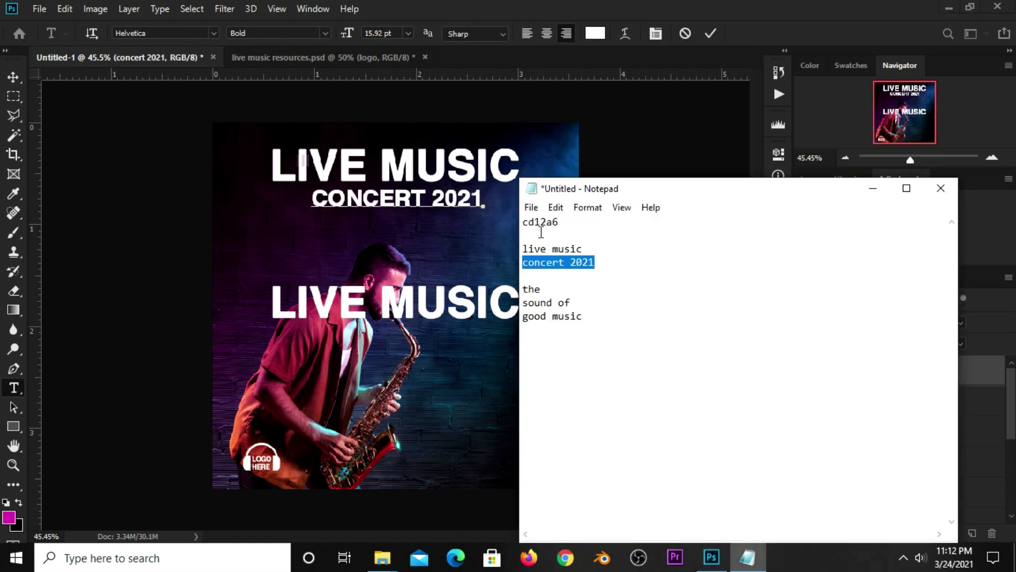
pyautogui.click(558, 222)
pyautogui.doubleClick(563, 223)
pyautogui.rightClick(553, 224)
pyautogui.click(585, 265)
# Step: Set the colour of '2021' to magenta cd12a6 and commit the edit
pyautogui.click(656, 6)
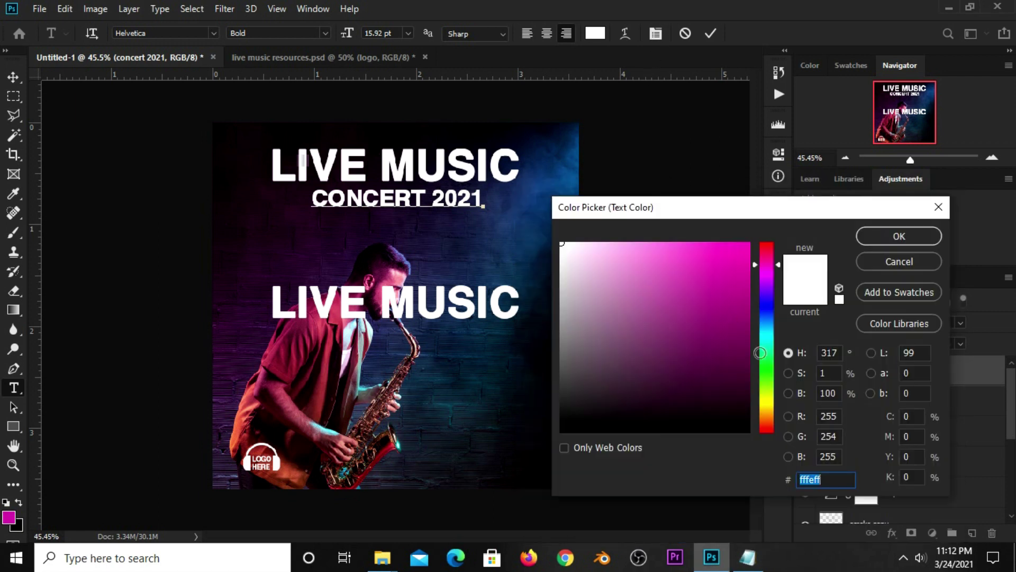
pyautogui.rightClick(807, 473)
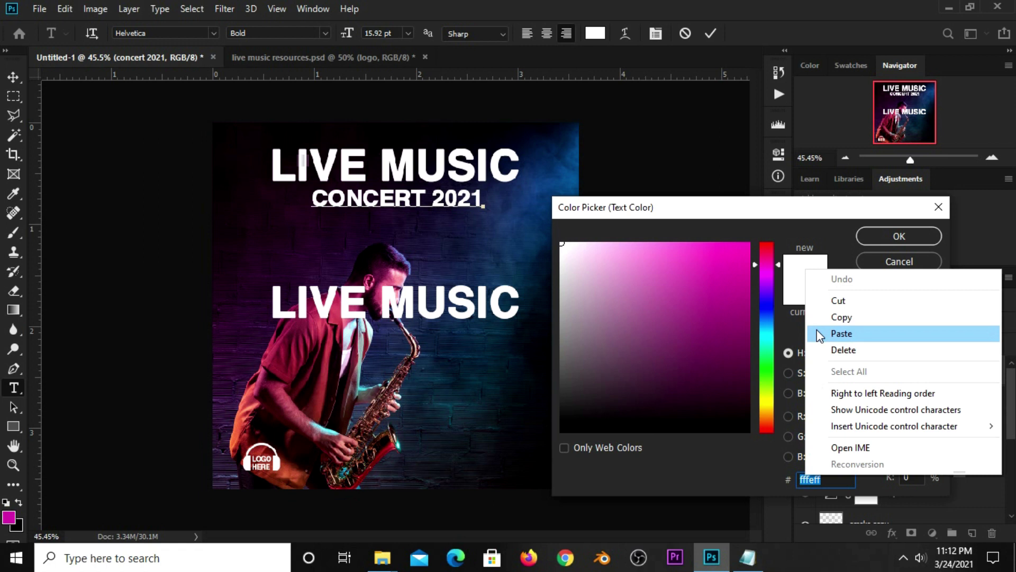
pyautogui.click(818, 332)
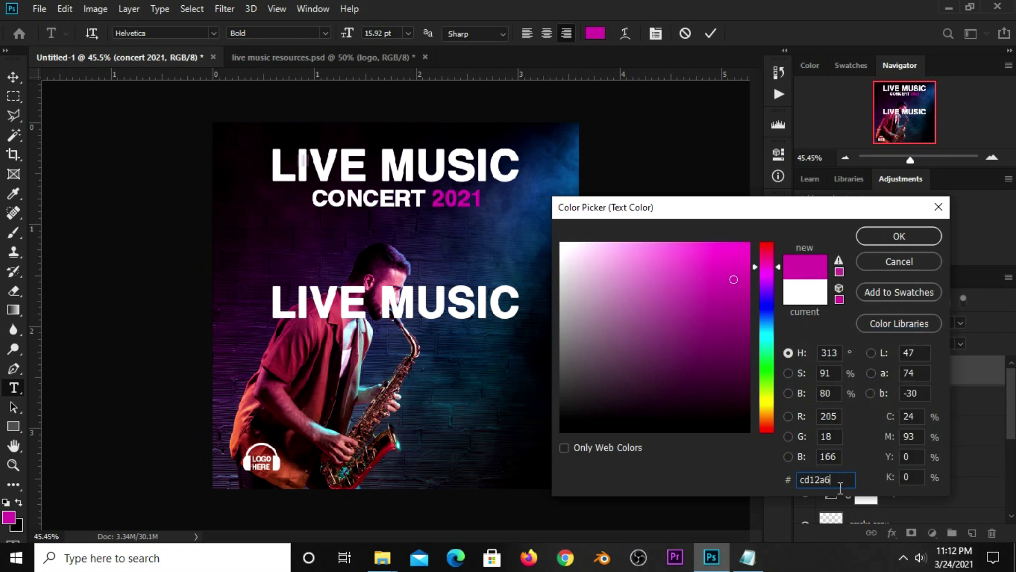
pyautogui.click(869, 236)
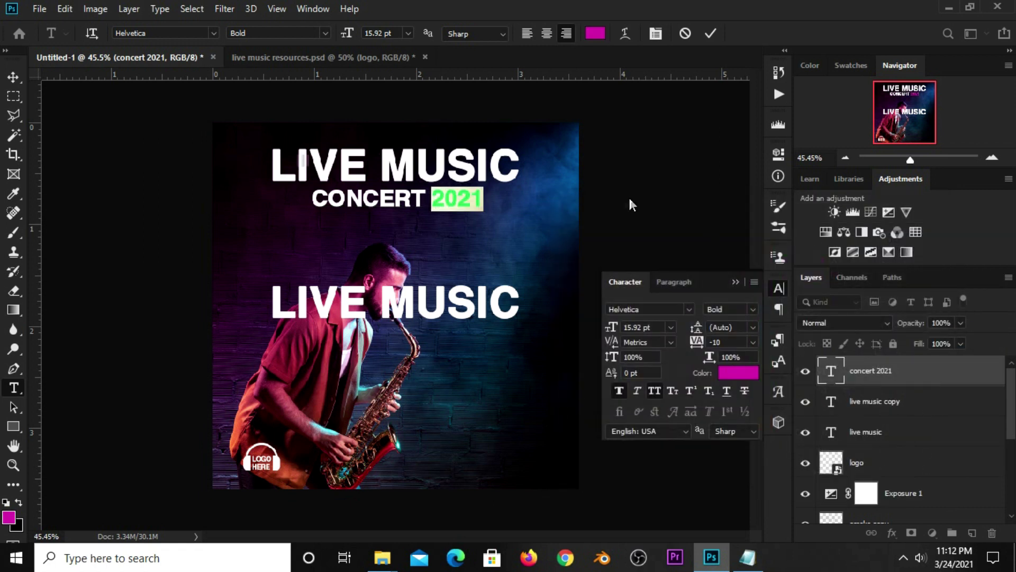
pyautogui.click(711, 35)
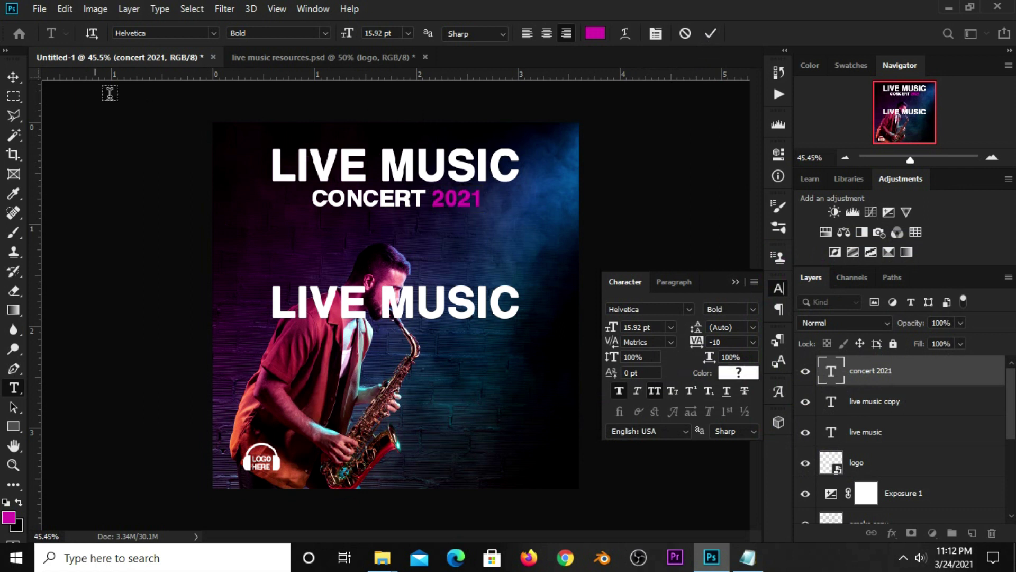
pyautogui.click(16, 76)
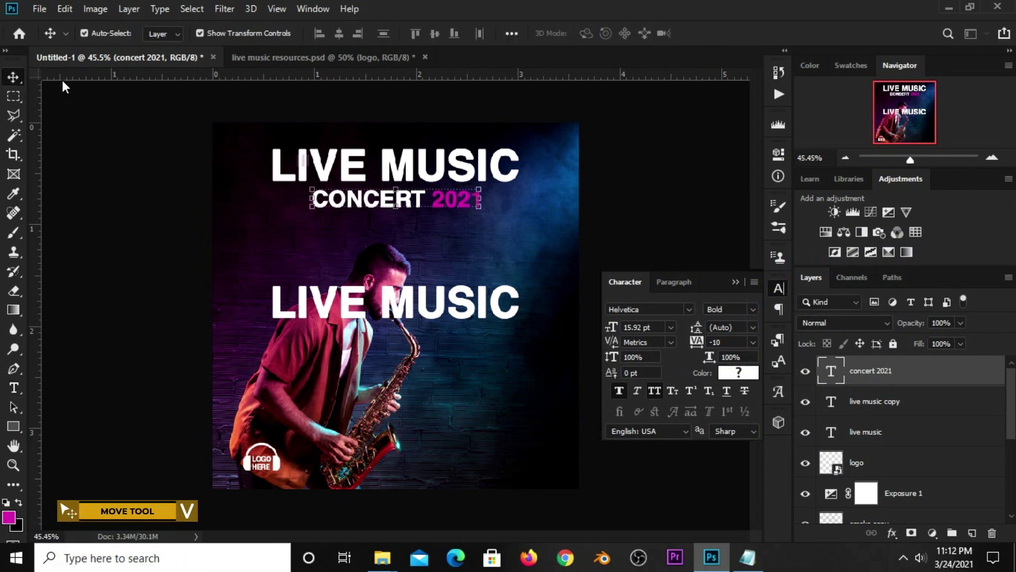
# Step: Move the 'live music copy' line up to sit directly under CONCERT 2021
pyautogui.click(168, 128)
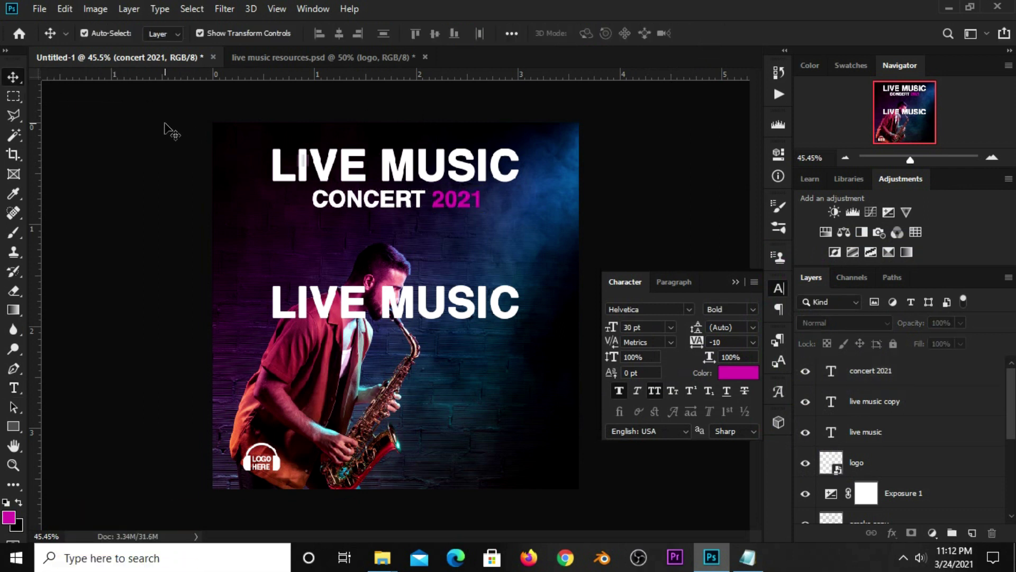
pyautogui.click(736, 283)
pyautogui.click(404, 316)
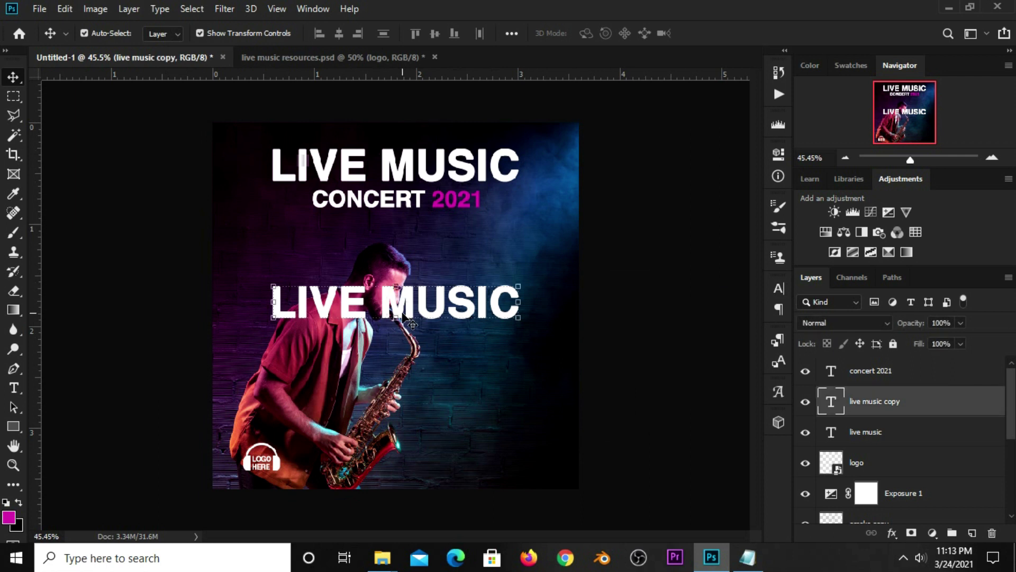
pyautogui.moveTo(398, 313); pyautogui.dragTo(393, 252)
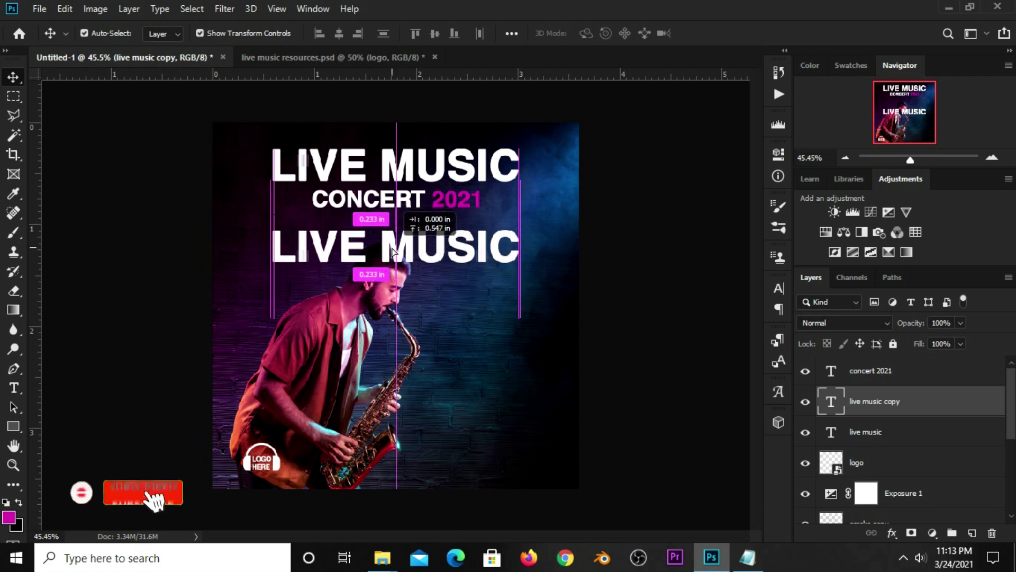
pyautogui.moveTo(393, 252); pyautogui.dragTo(397, 245)
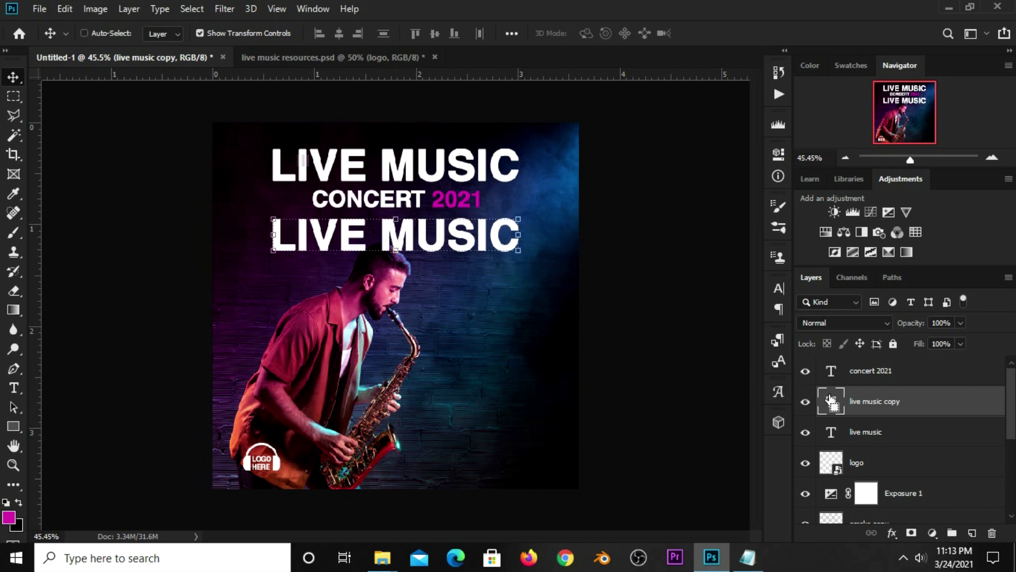
# Step: Load the LIVE MUSIC letters as a selection and add a new empty layer
pyautogui.keyDown('ctrl'); pyautogui.click(831, 403); pyautogui.keyUp('ctrl')
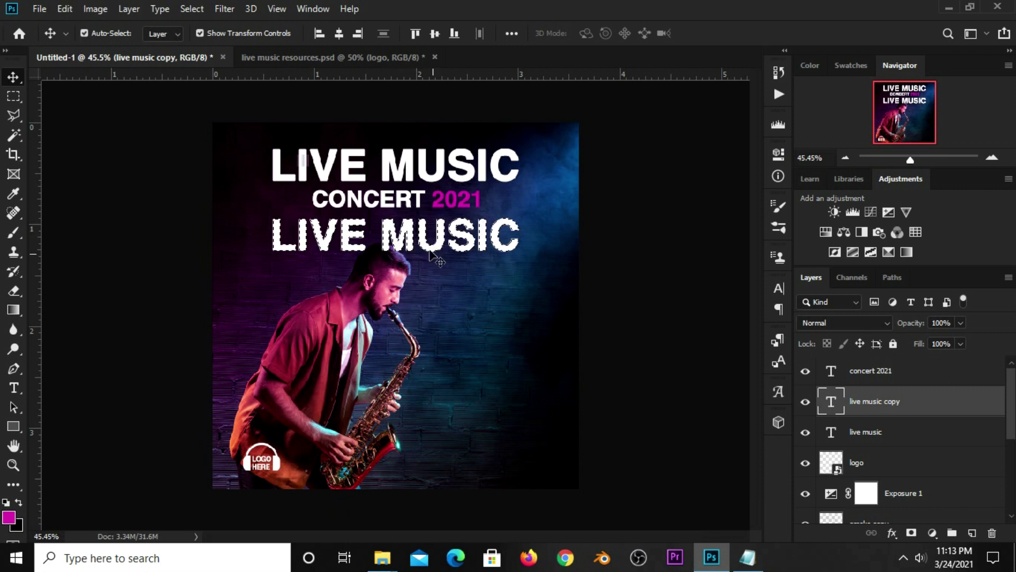
pyautogui.click(966, 534)
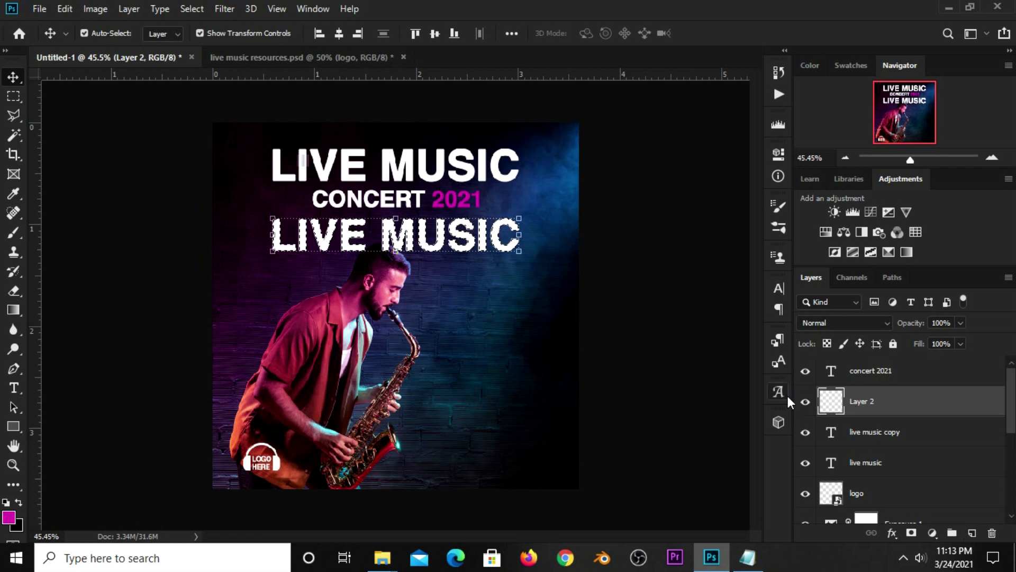
pyautogui.click(16, 96)
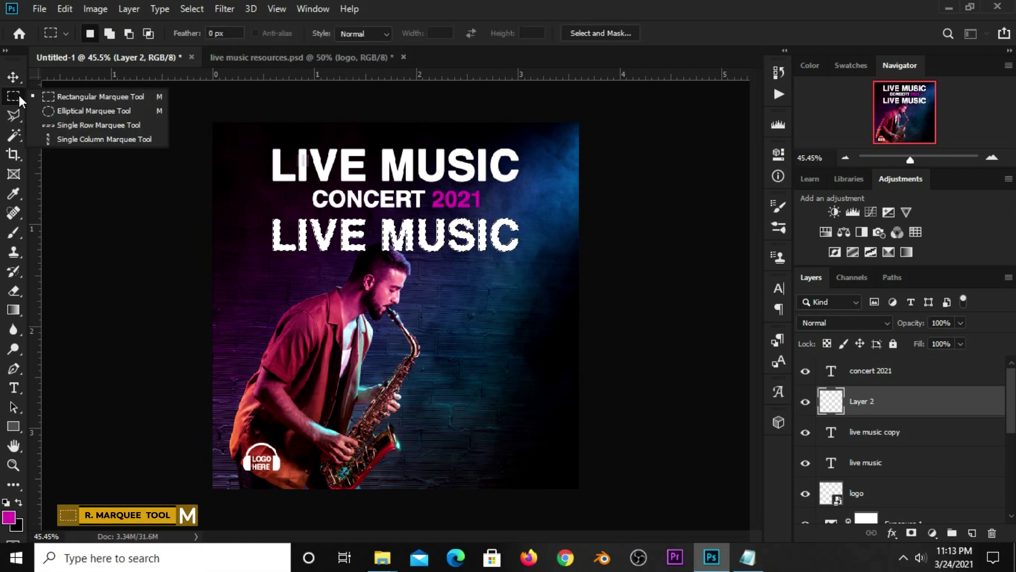
pyautogui.click(106, 97)
# Step: Stroke the letter selection with a 2 px white outline on the new layer
pyautogui.rightClick(348, 242)
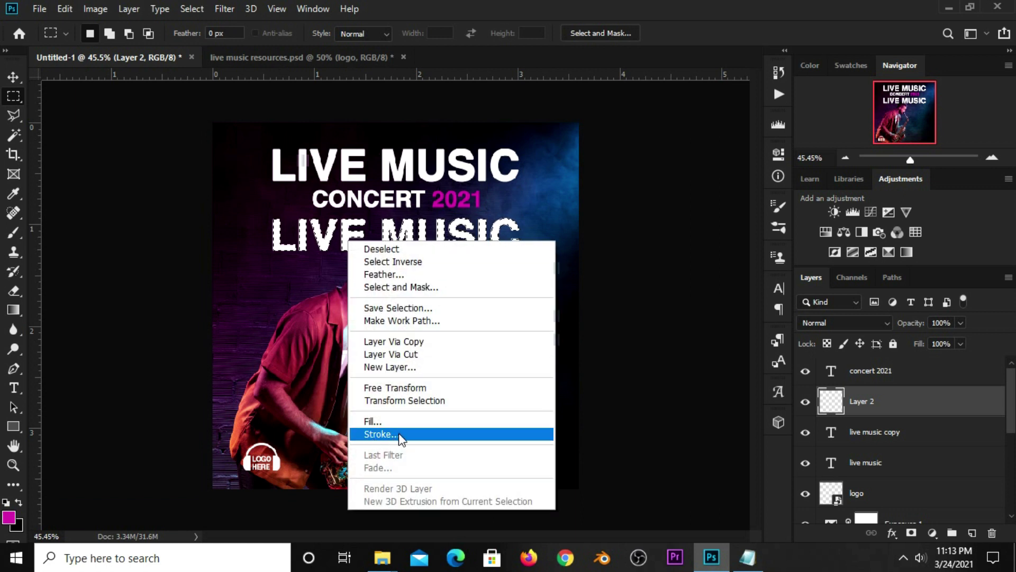
pyautogui.click(394, 435)
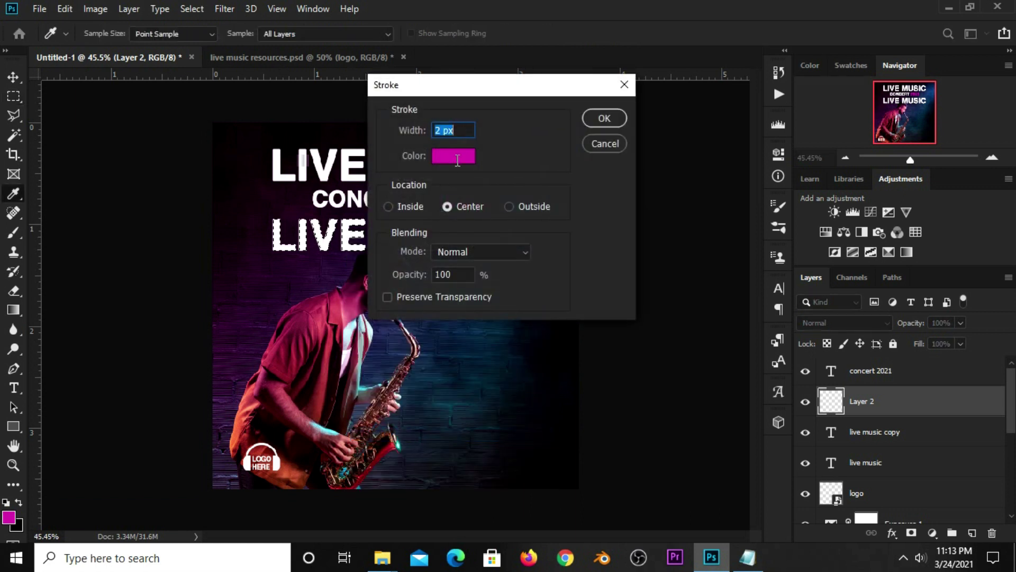
pyautogui.click(457, 158)
pyautogui.click(561, 244)
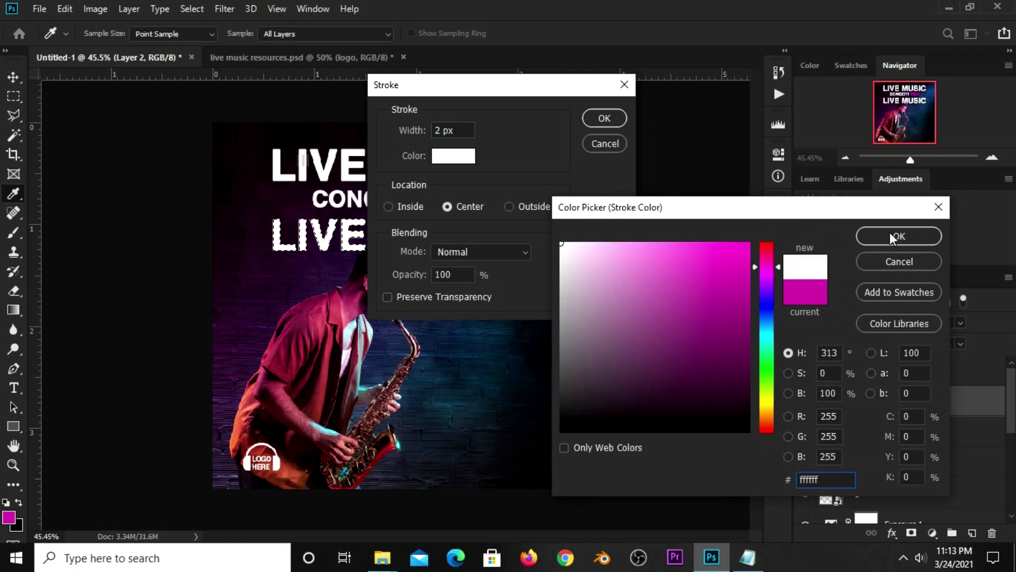
pyautogui.click(890, 237)
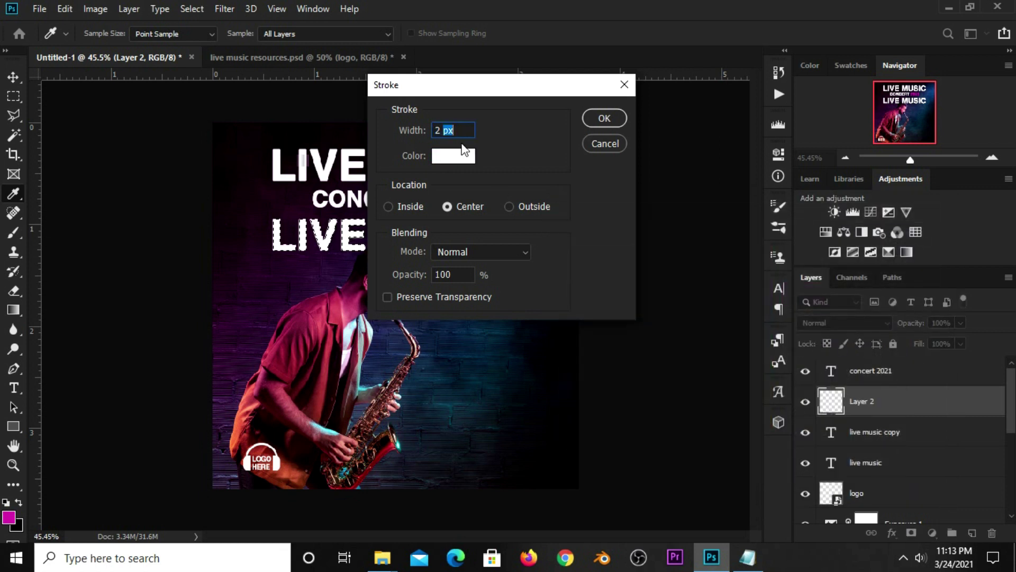
pyautogui.click(604, 118)
# Step: Hide the filled 'live music copy' layer so only the outline shows
pyautogui.press('v')
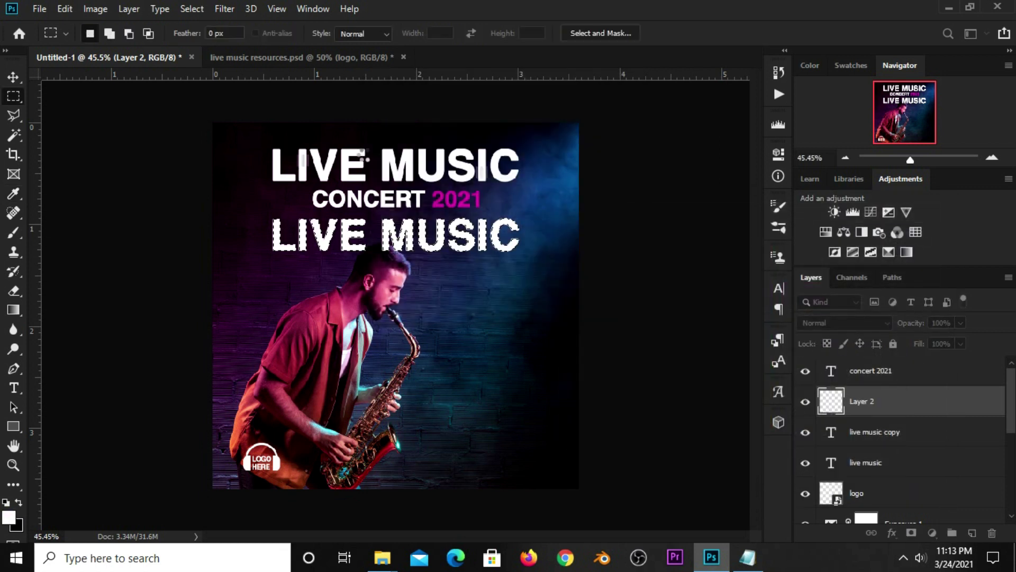
pyautogui.rightClick(15, 82)
pyautogui.click(101, 78)
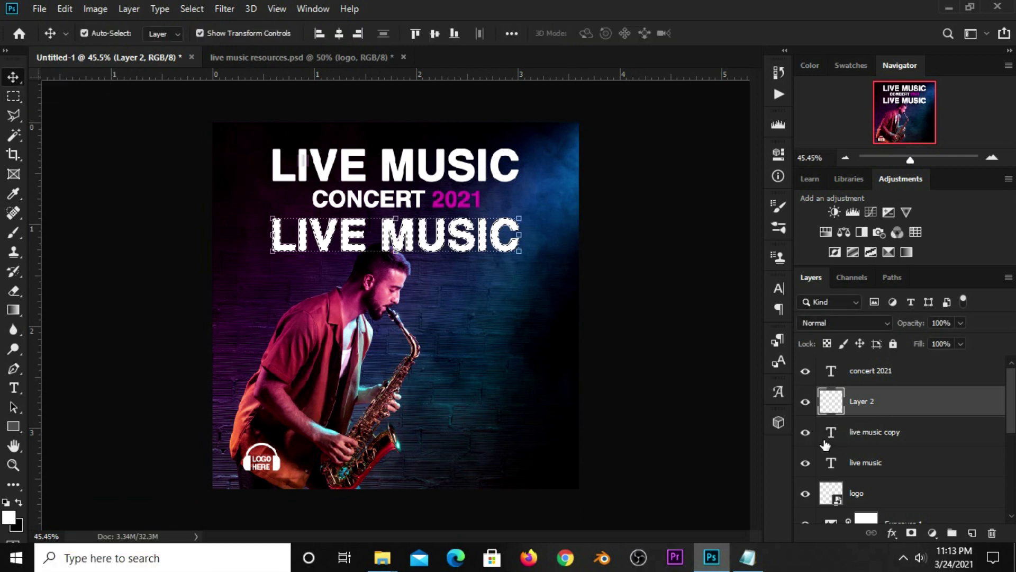
pyautogui.click(807, 432)
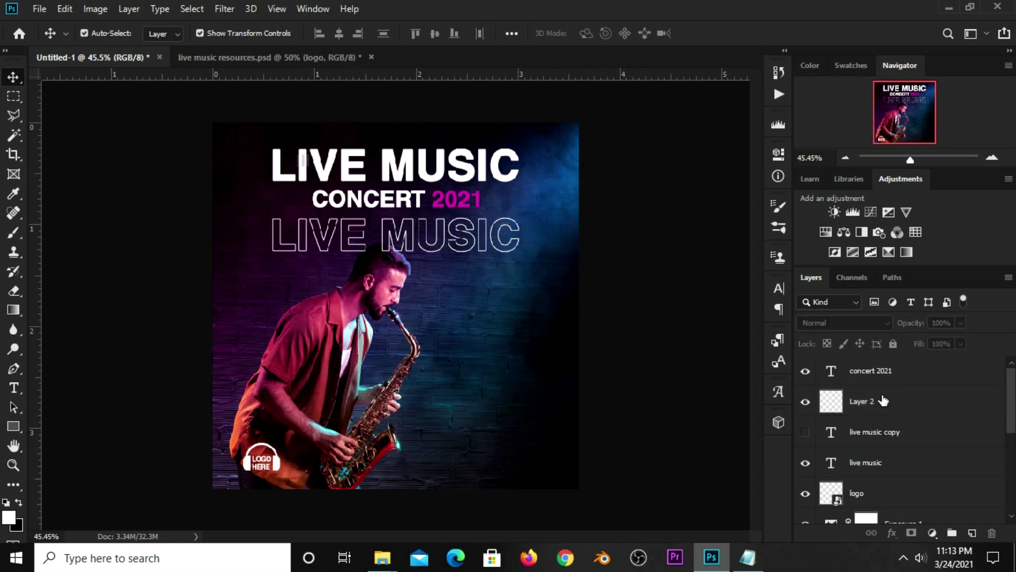
# Step: Duplicate the outline LIVE MUSIC layer and move the copy one row down
pyautogui.click(805, 404)
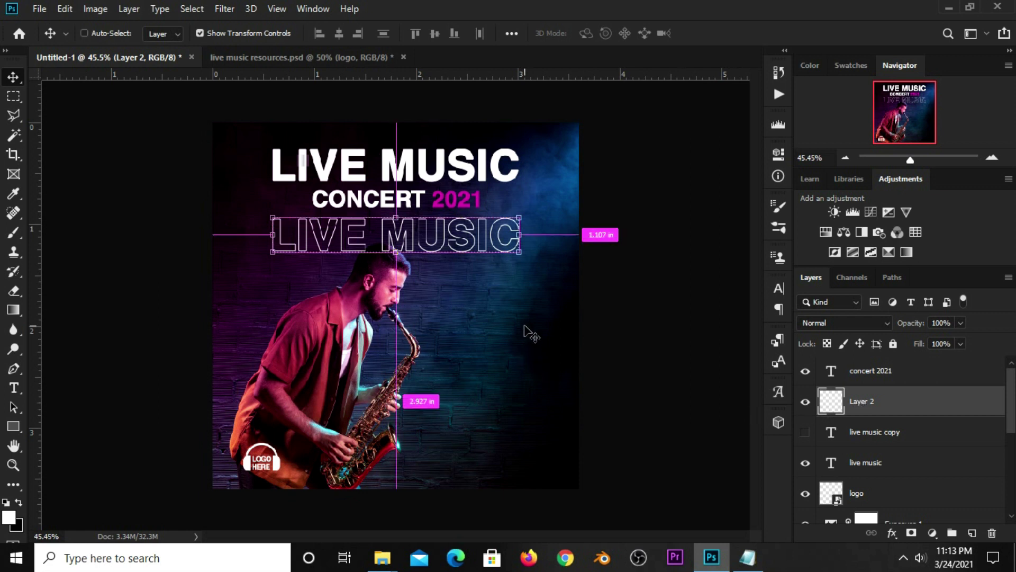
pyautogui.hotkey('ctrl', 'j')
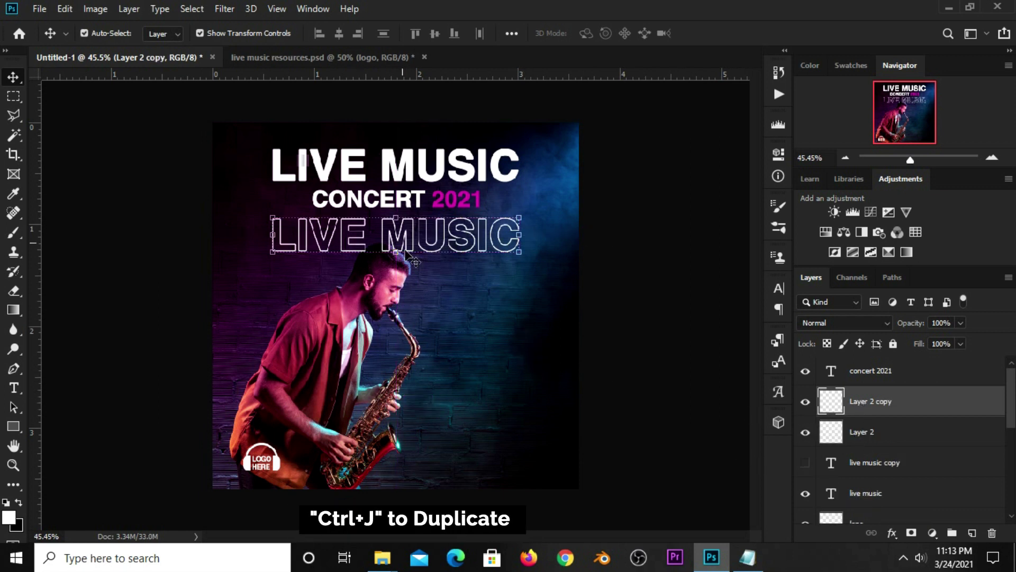
pyautogui.hotkey('ctrl', 't')
pyautogui.moveTo(412, 234); pyautogui.dragTo(413, 269)
pyautogui.press('Return')
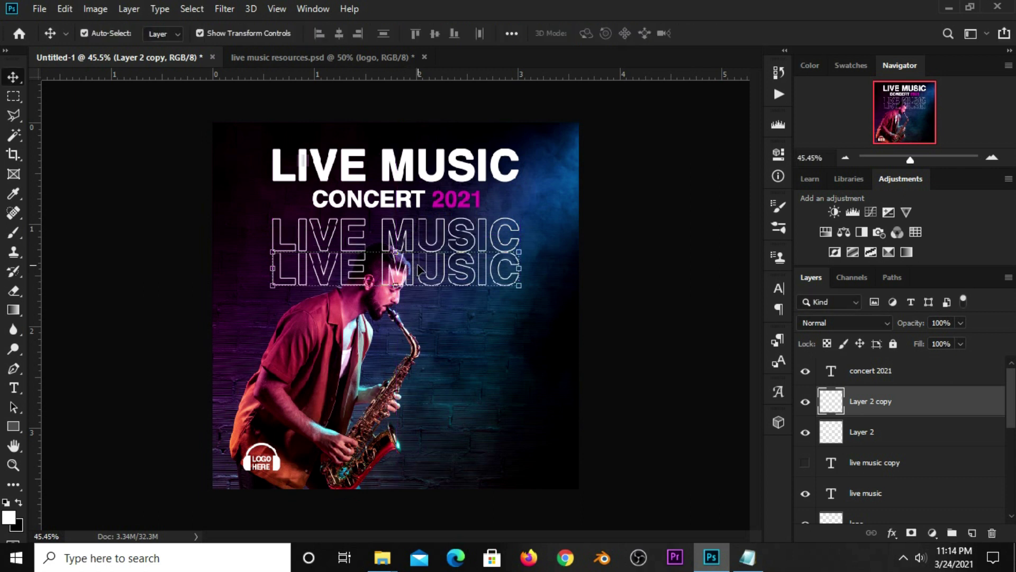
# Step: Duplicate both outline rows together and place the pair below the first two
pyautogui.click(599, 344)
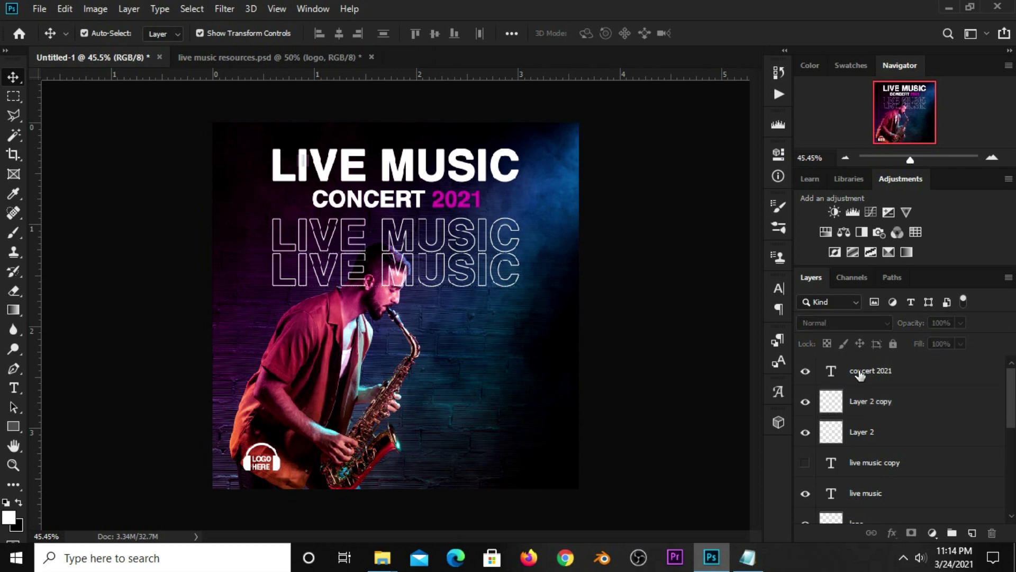
pyautogui.click(879, 416)
pyautogui.keyDown('shift'); pyautogui.click(875, 433); pyautogui.keyUp('shift')
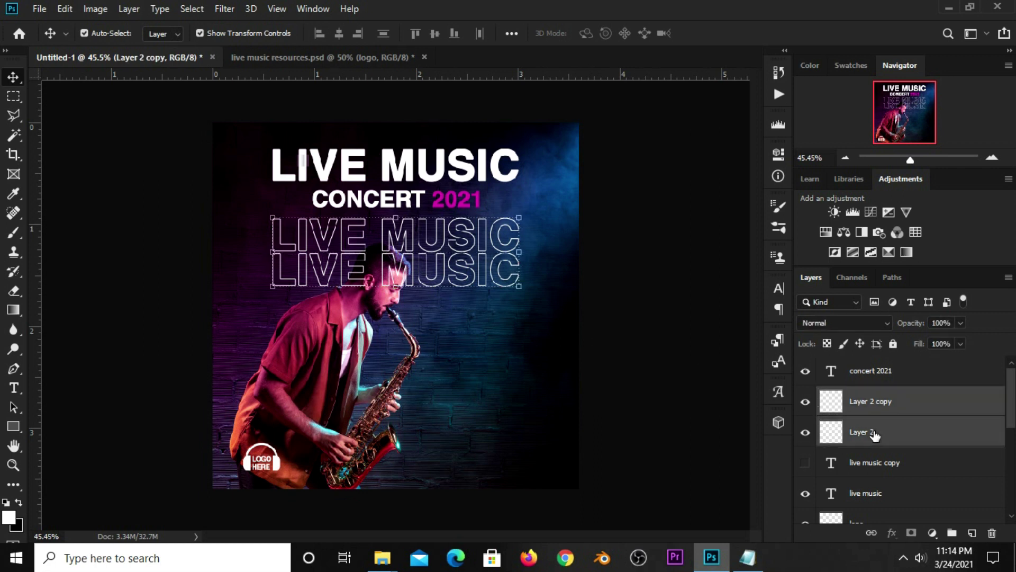
pyautogui.press('ctrl')
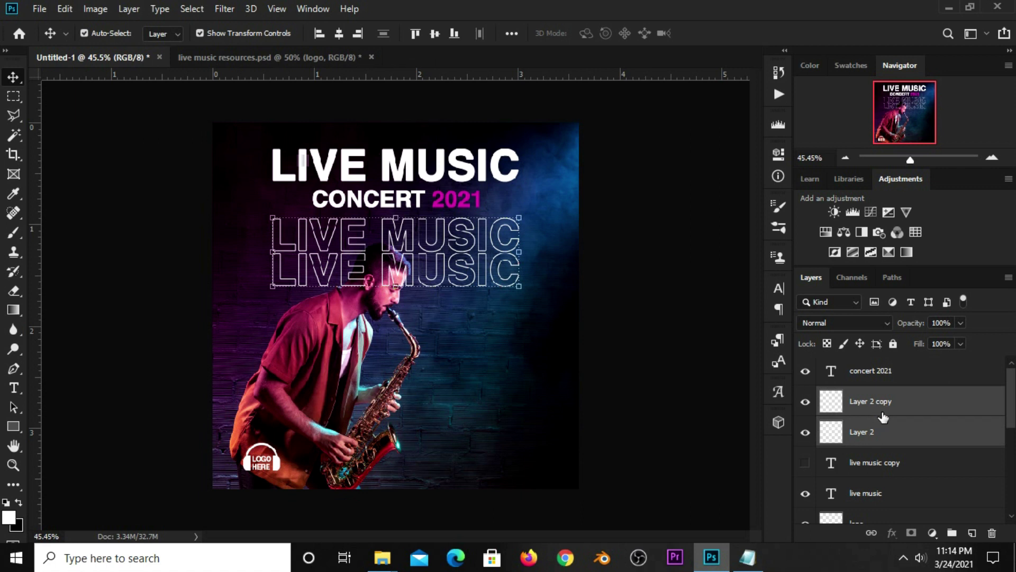
pyautogui.hotkey('ctrl', 'j')
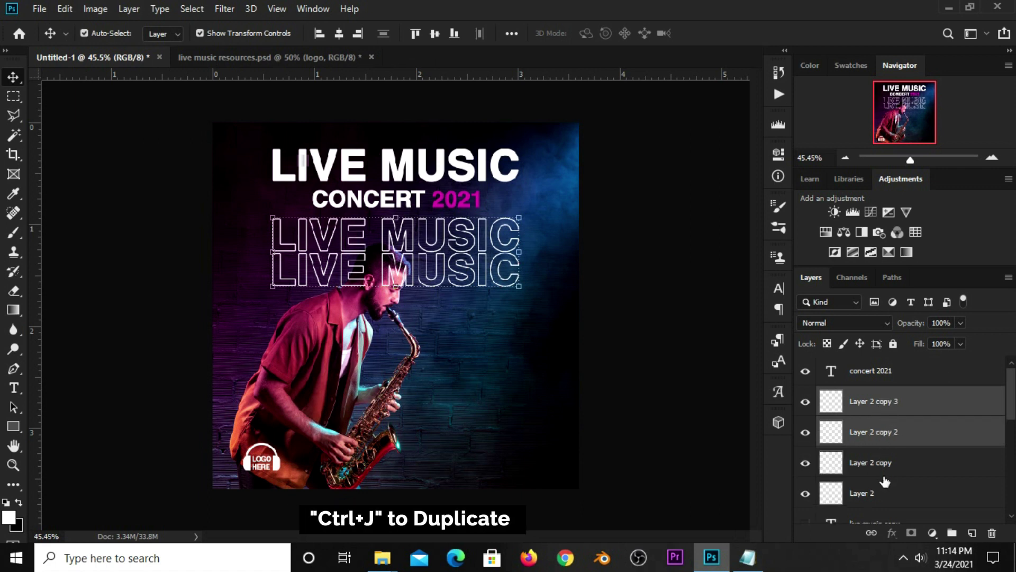
pyautogui.hotkey('ctrl', 't')
pyautogui.moveTo(385, 265); pyautogui.dragTo(392, 309)
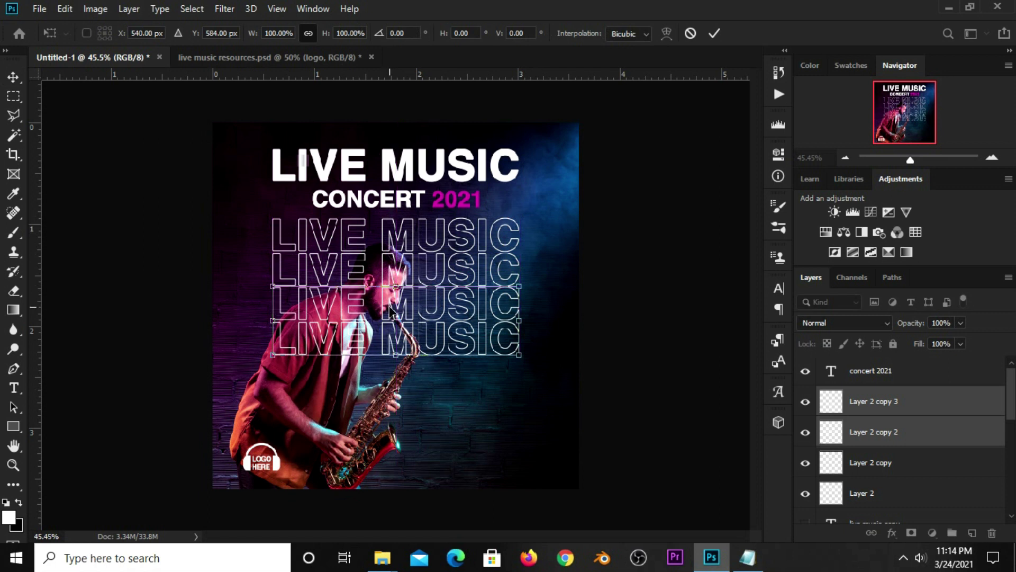
pyautogui.press('Return')
# Step: Keep duplicating row pairs downward until the outline rows reach the poster's bottom edge
pyautogui.press('ctrl')
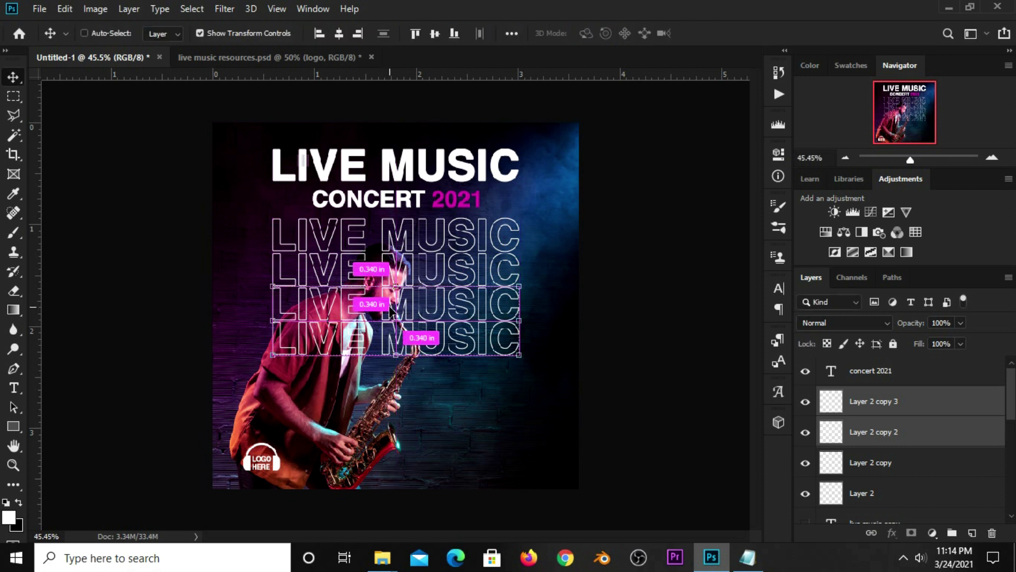
pyautogui.hotkey('ctrl', 'j')
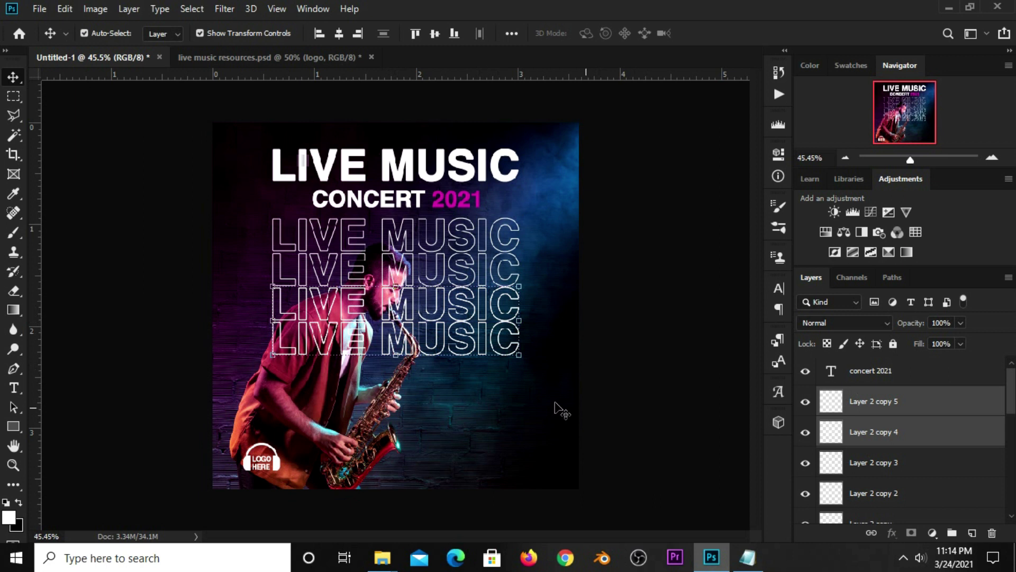
pyautogui.hotkey('ctrl', 't')
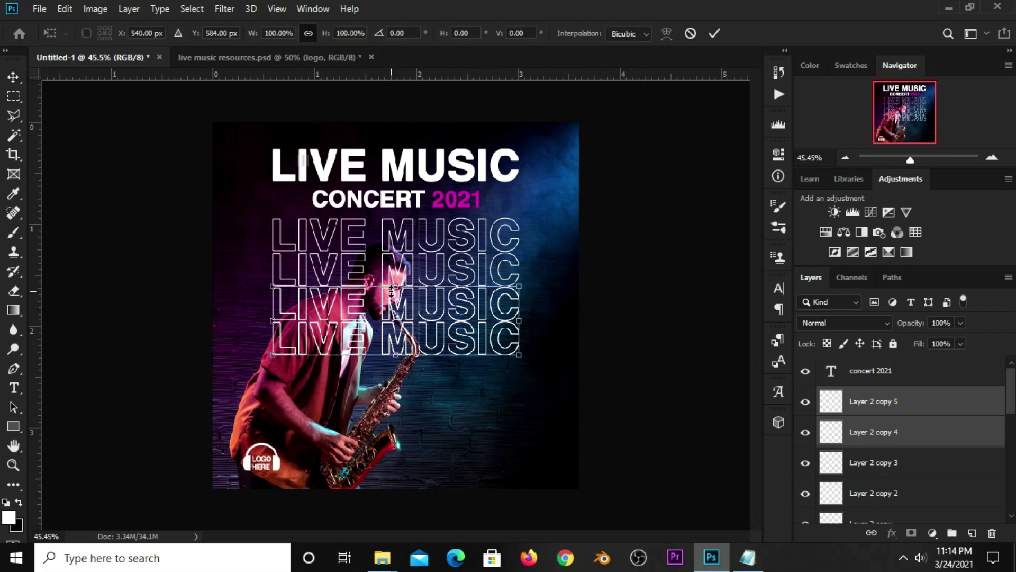
pyautogui.moveTo(393, 315); pyautogui.dragTo(388, 374)
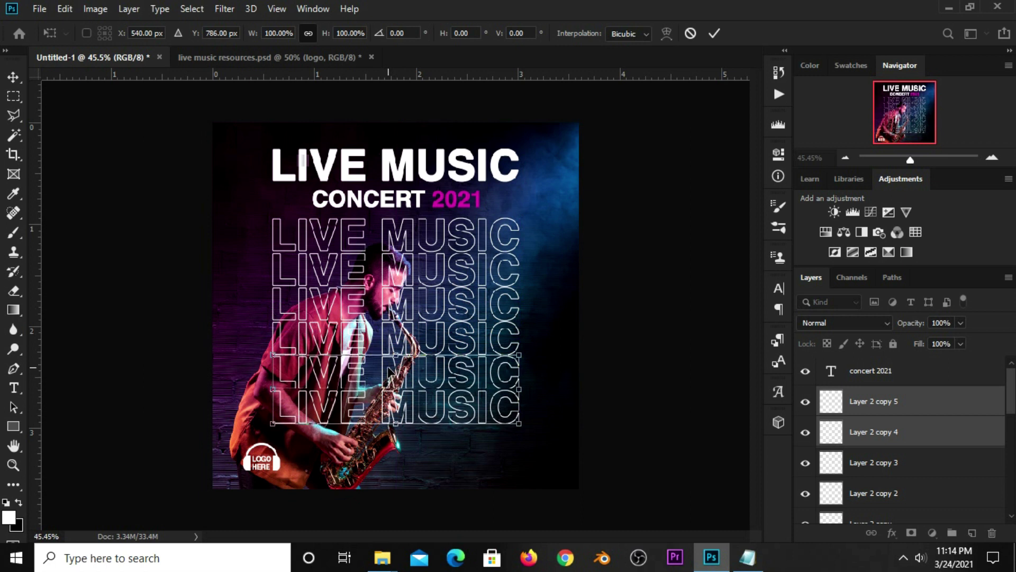
pyautogui.press('Return')
pyautogui.moveTo(389, 372); pyautogui.dragTo(389, 373)
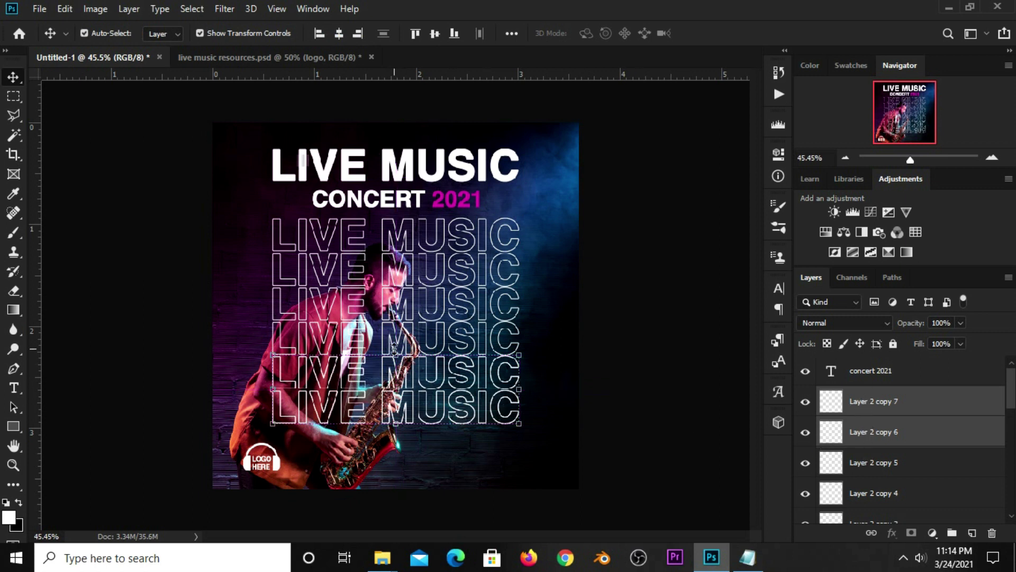
pyautogui.hotkey('ctrl', 't')
pyautogui.moveTo(392, 380); pyautogui.dragTo(381, 449)
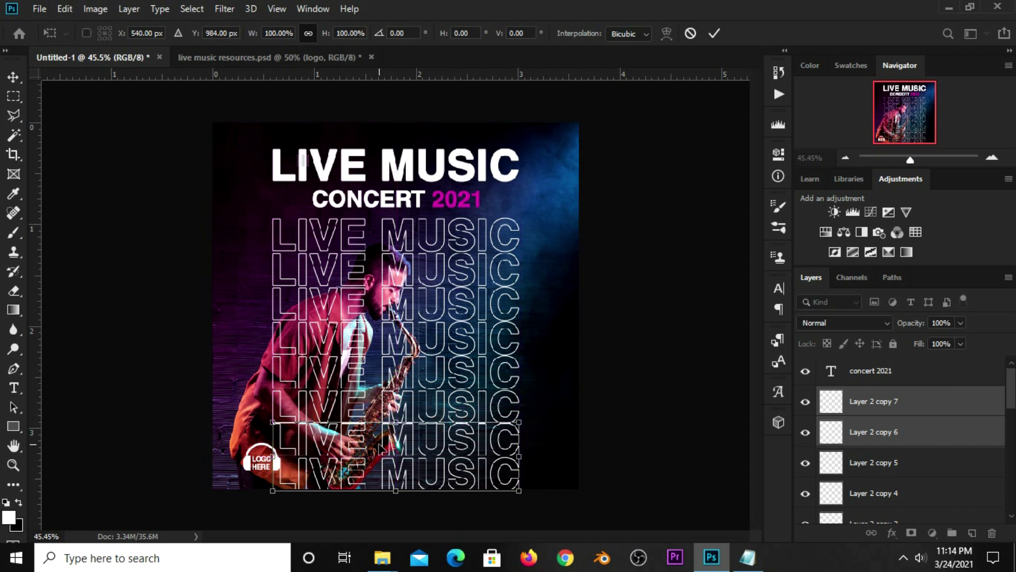
pyautogui.press('Return')
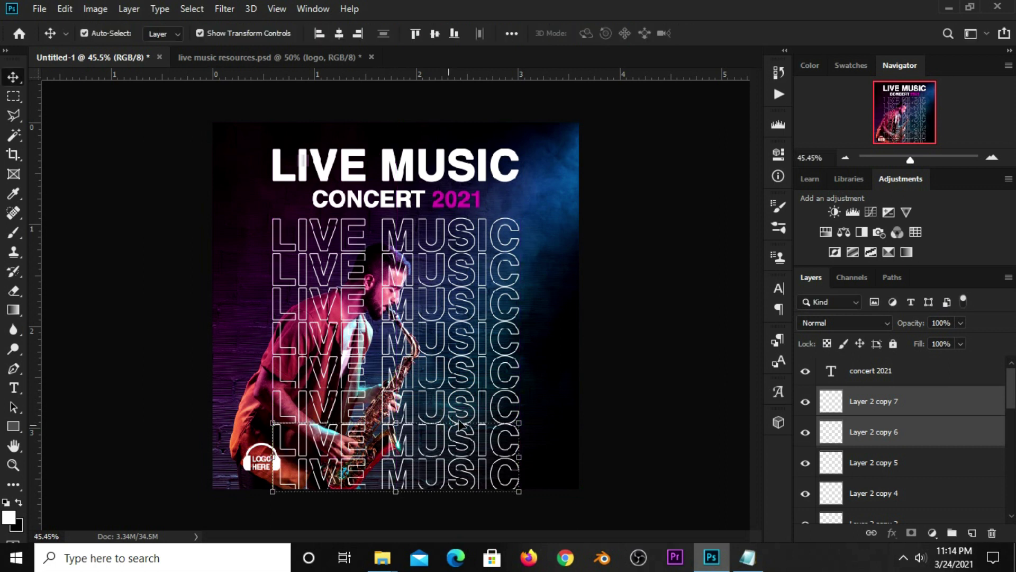
pyautogui.click(630, 378)
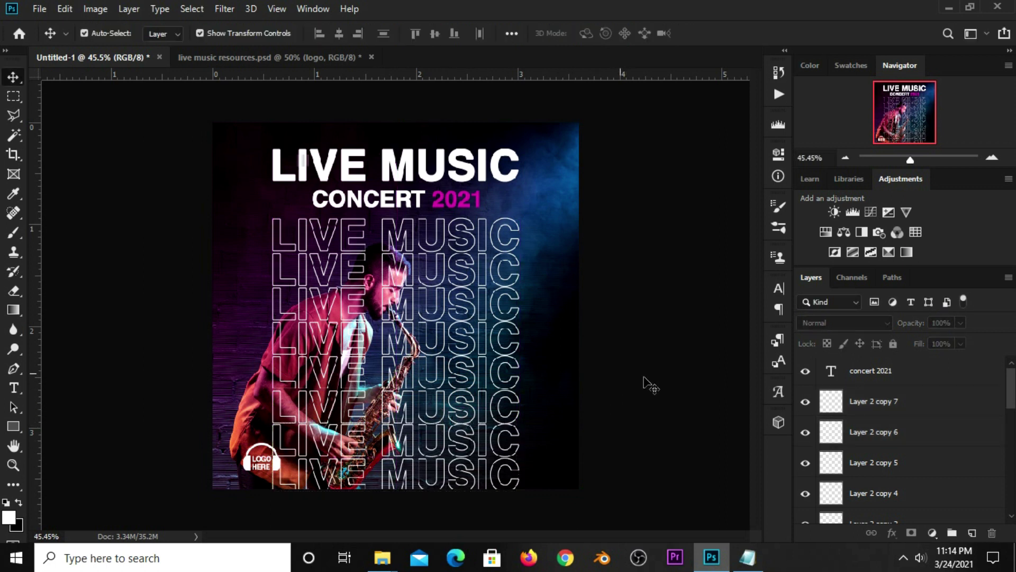
# Step: Select all the outline LIVE MUSIC row layers and group them as Group 1
pyautogui.click(862, 404)
pyautogui.scroll(-2, 874, 431)
pyautogui.scroll(-2, 865, 445)
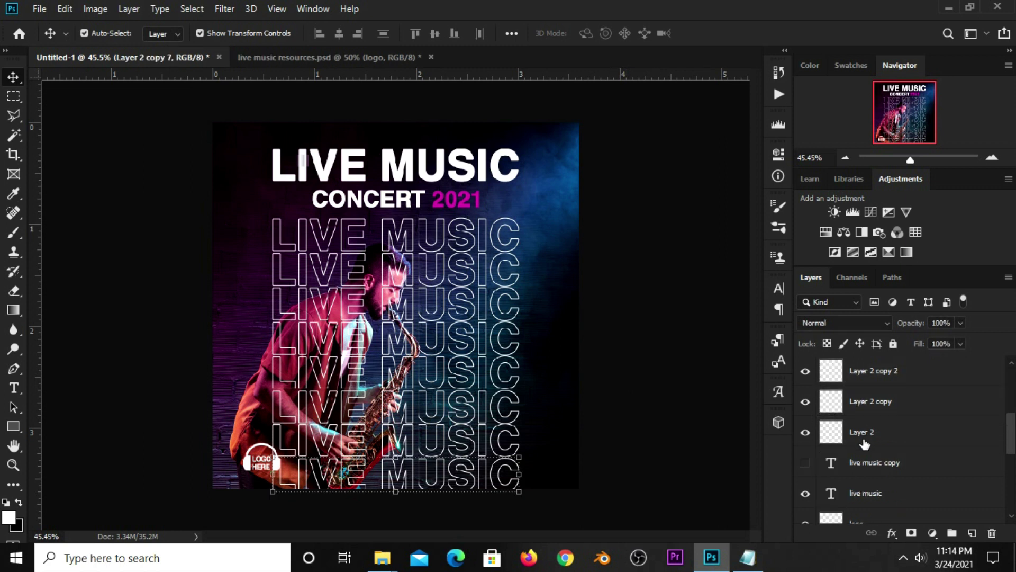
pyautogui.keyDown('shift'); pyautogui.click(870, 434); pyautogui.keyUp('shift')
pyautogui.scroll(2, 871, 432)
pyautogui.scroll(2, 873, 421)
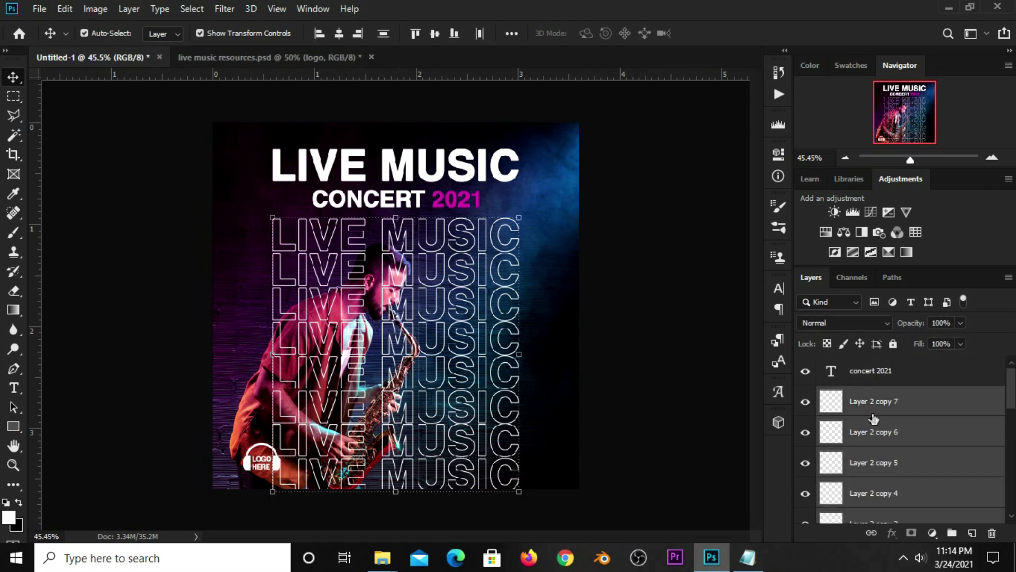
pyautogui.hotkey('ctrl', 'g')
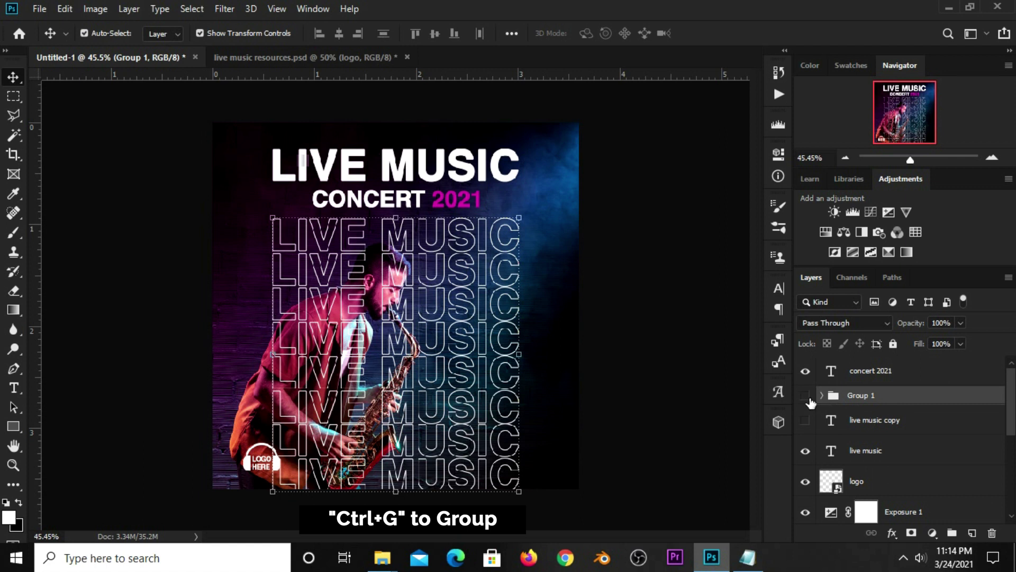
# Step: Duplicate Group 1, hide the original, and convert Group 1 copy to a smart object
pyautogui.click(807, 397)
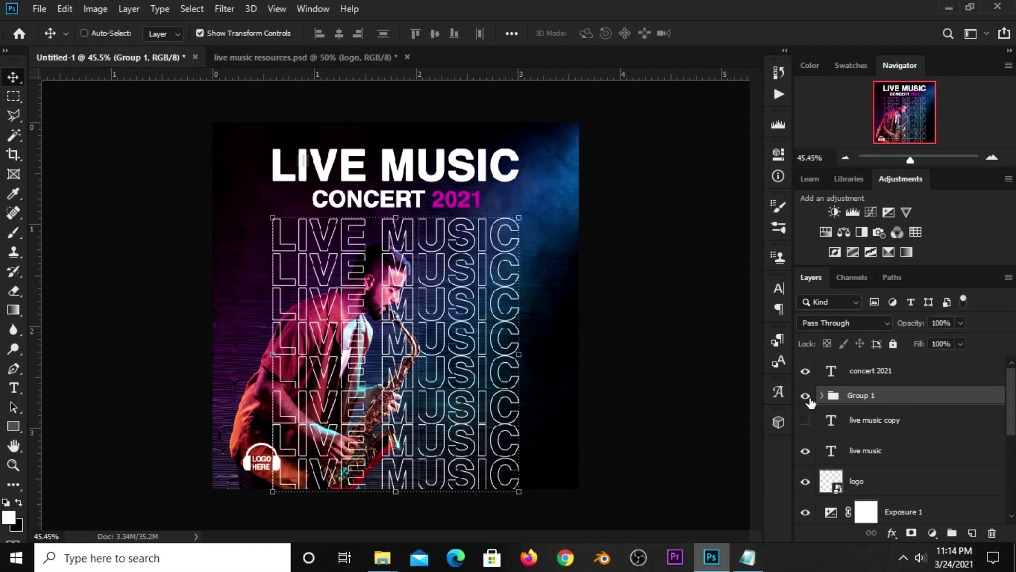
pyautogui.hotkey('ctrl', 'j')
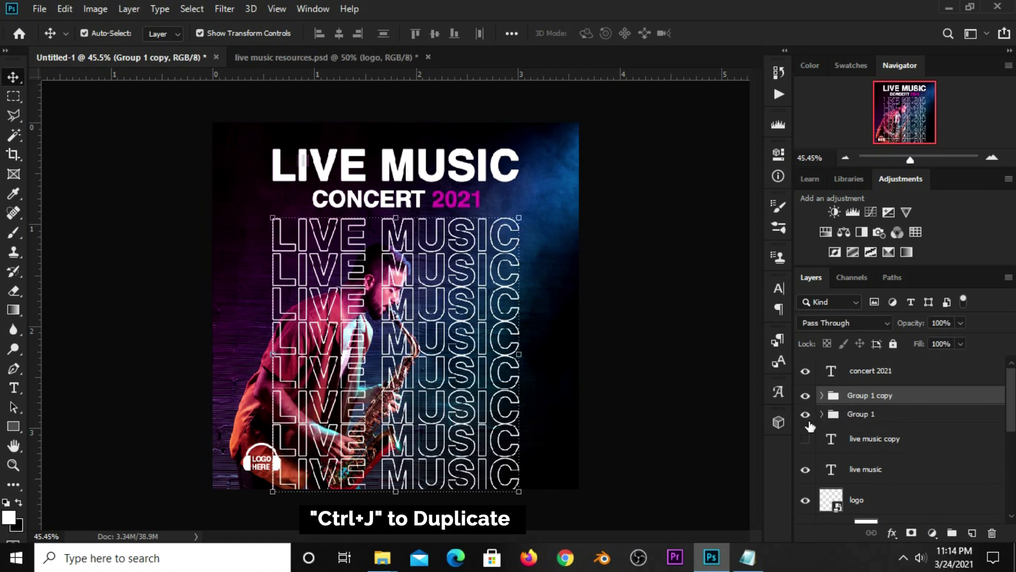
pyautogui.click(806, 416)
pyautogui.click(807, 397)
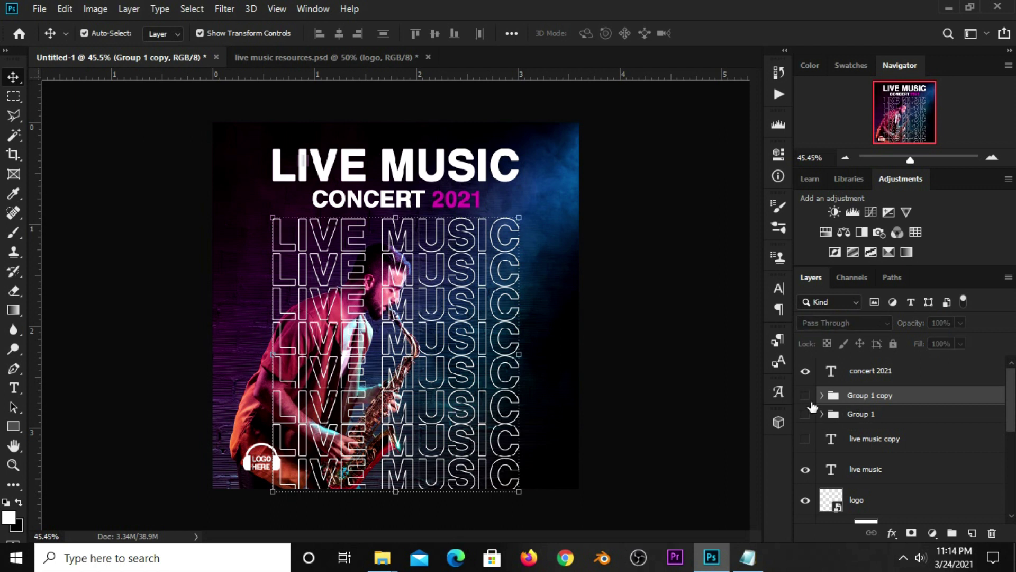
pyautogui.rightClick(870, 395)
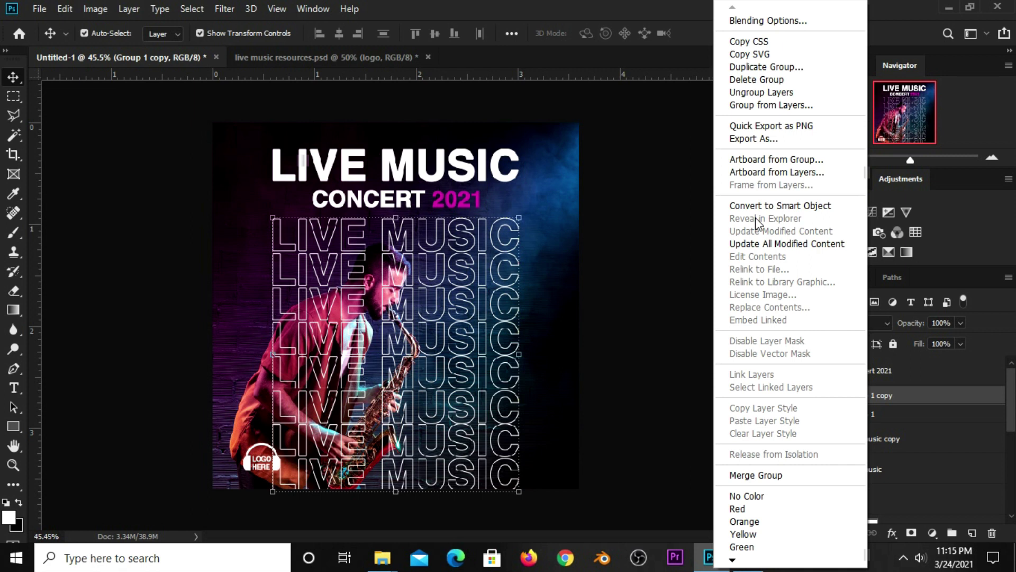
pyautogui.click(755, 207)
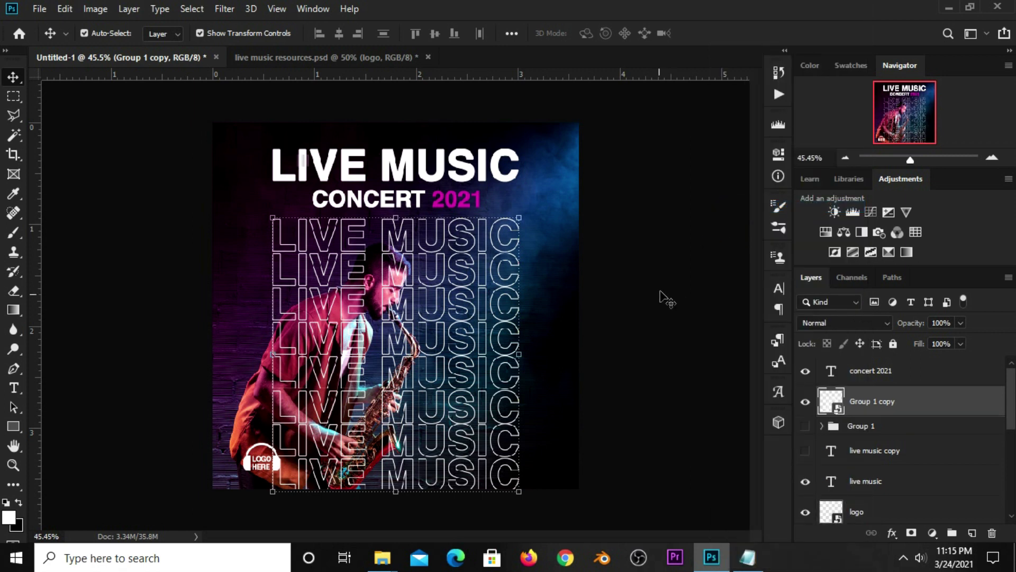
pyautogui.click(804, 406)
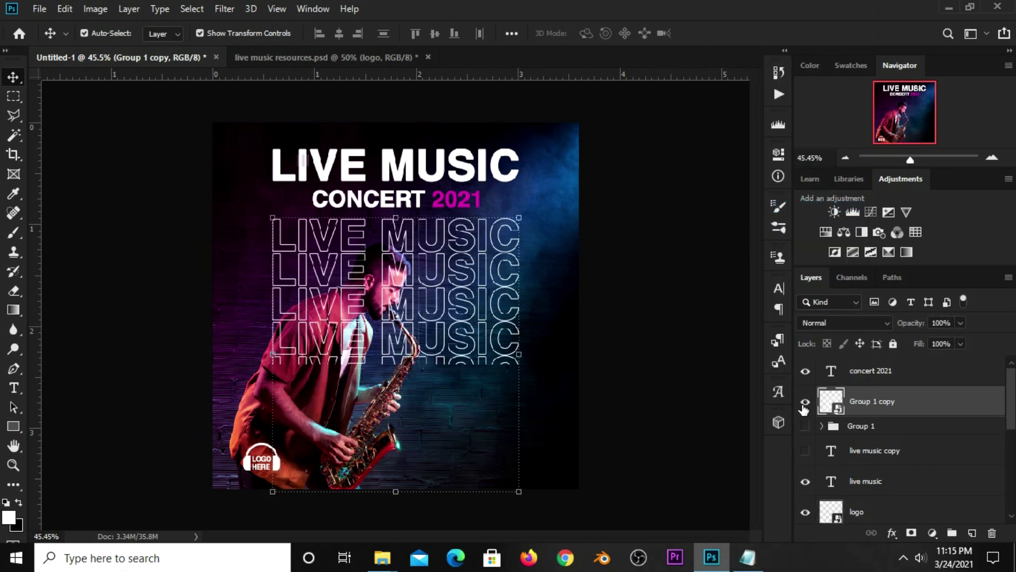
# Step: Add a layer mask to Group 1 copy and lower its opacity to about 13%
pyautogui.click(959, 325)
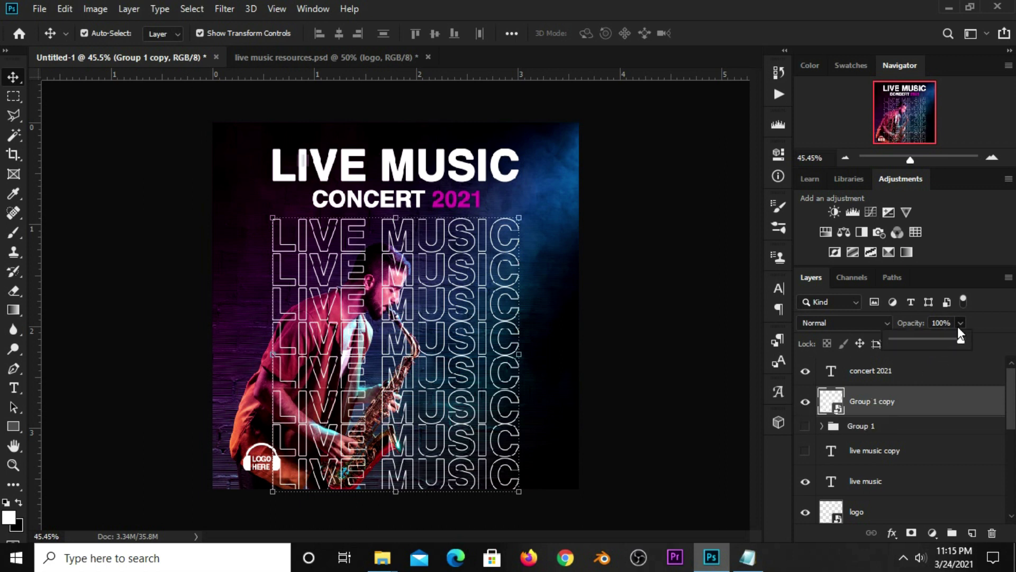
pyautogui.click(672, 387)
pyautogui.click(804, 406)
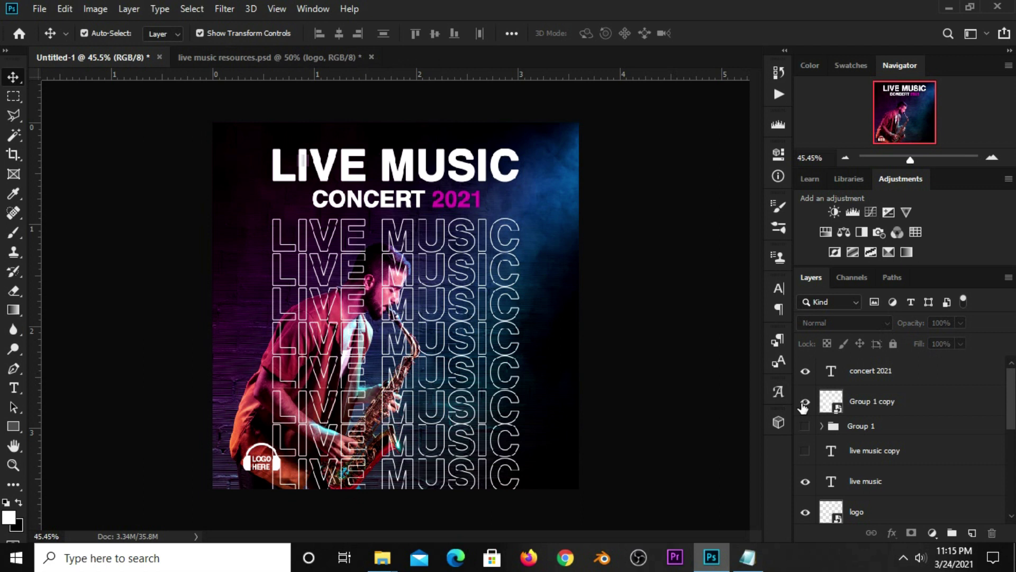
pyautogui.click(868, 407)
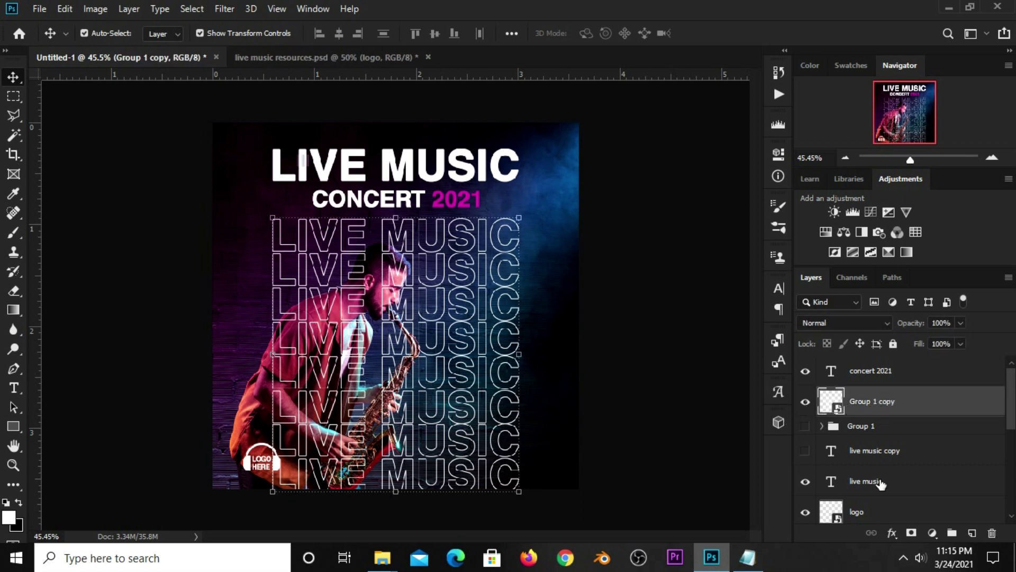
pyautogui.click(911, 533)
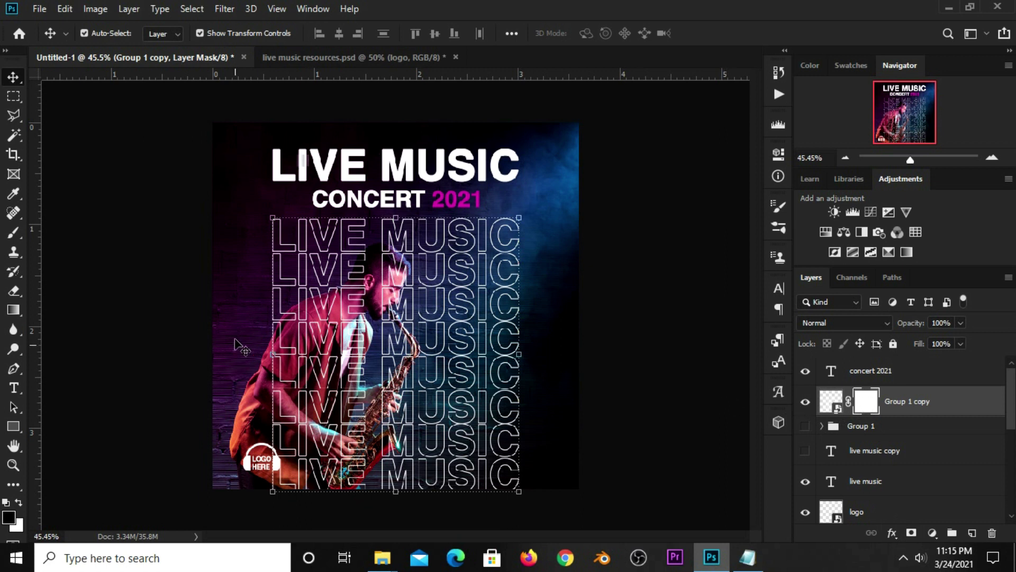
pyautogui.scroll(1, 232, 324)
pyautogui.scroll(1, 248, 334)
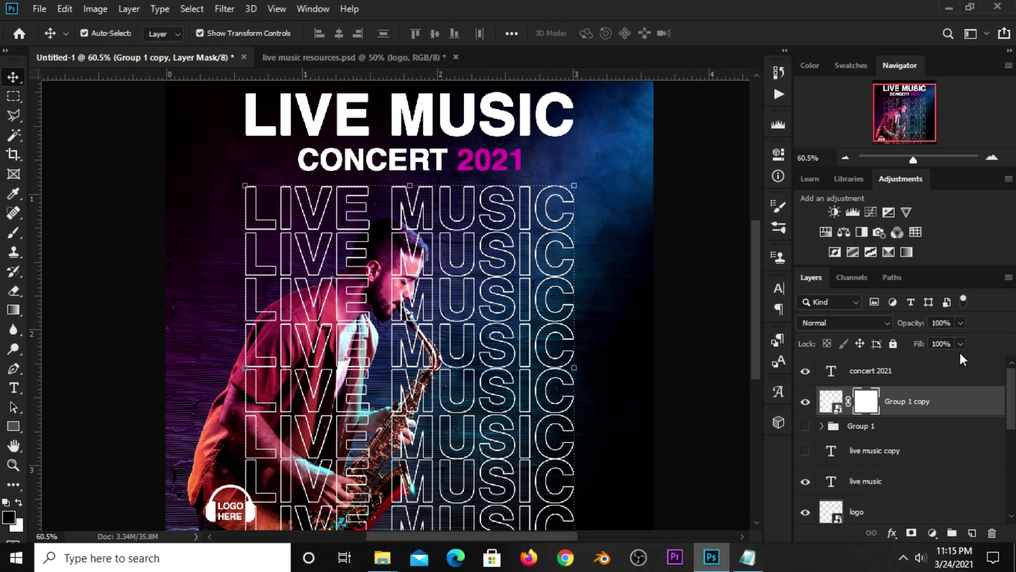
pyautogui.moveTo(916, 348); pyautogui.dragTo(901, 342)
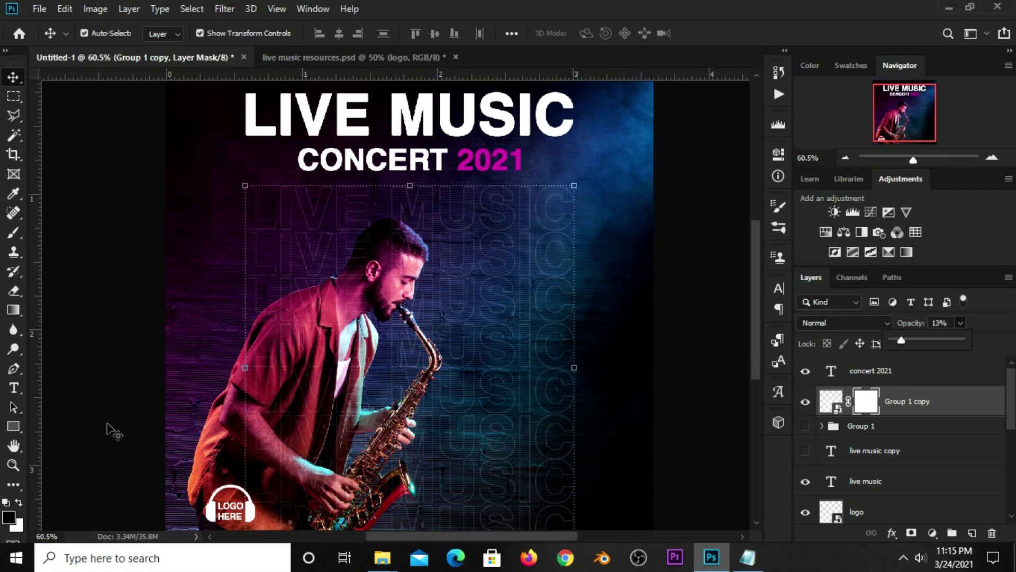
pyautogui.rightClick(20, 364)
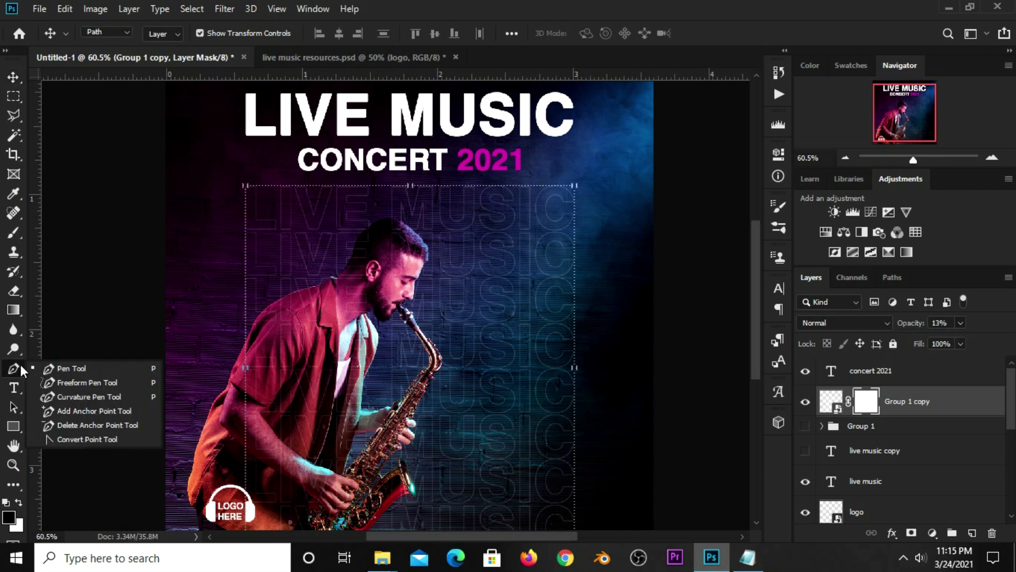
# Step: Start a pen path at the saxophonist's left shoulder, curving along the shoulder and up the neck
pyautogui.click(58, 367)
pyautogui.scroll(3, 166, 378)
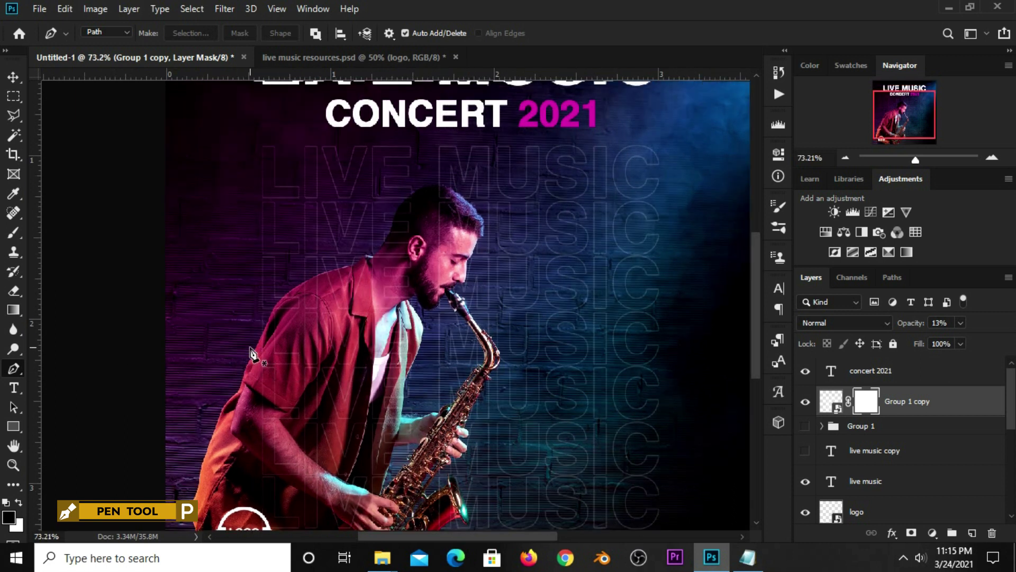
pyautogui.click(258, 343)
pyautogui.click(354, 264)
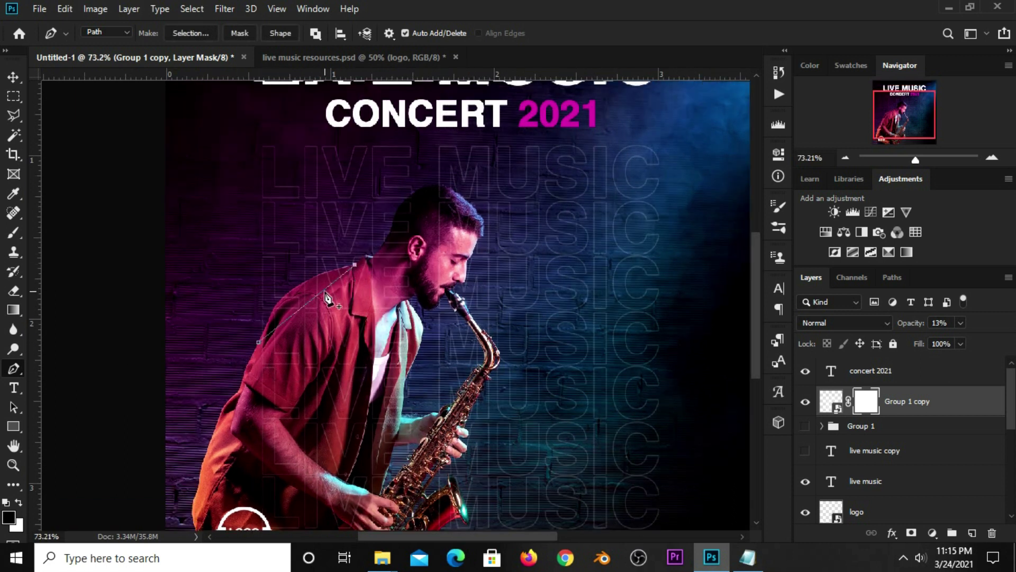
pyautogui.moveTo(306, 297); pyautogui.dragTo(296, 292)
pyautogui.click(401, 205)
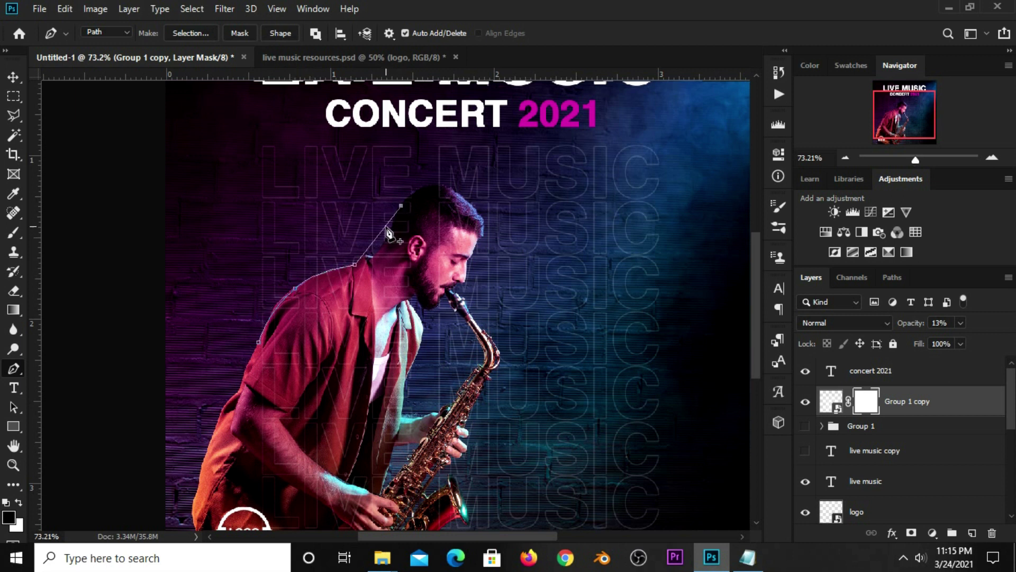
pyautogui.moveTo(382, 245); pyautogui.dragTo(399, 228)
# Step: Continue the path over the top of his head, down the forehead and face to the lips
pyautogui.keyDown('alt'); pyautogui.scroll(2, 400, 218); pyautogui.keyUp('alt')
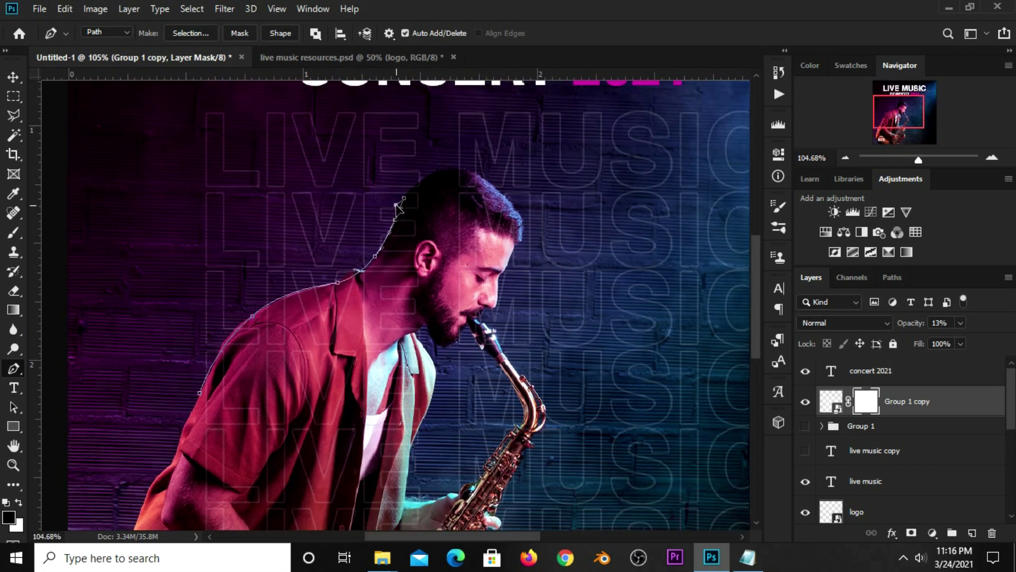
pyautogui.click(473, 172)
pyautogui.click(433, 172)
pyautogui.moveTo(516, 242); pyautogui.dragTo(517, 211)
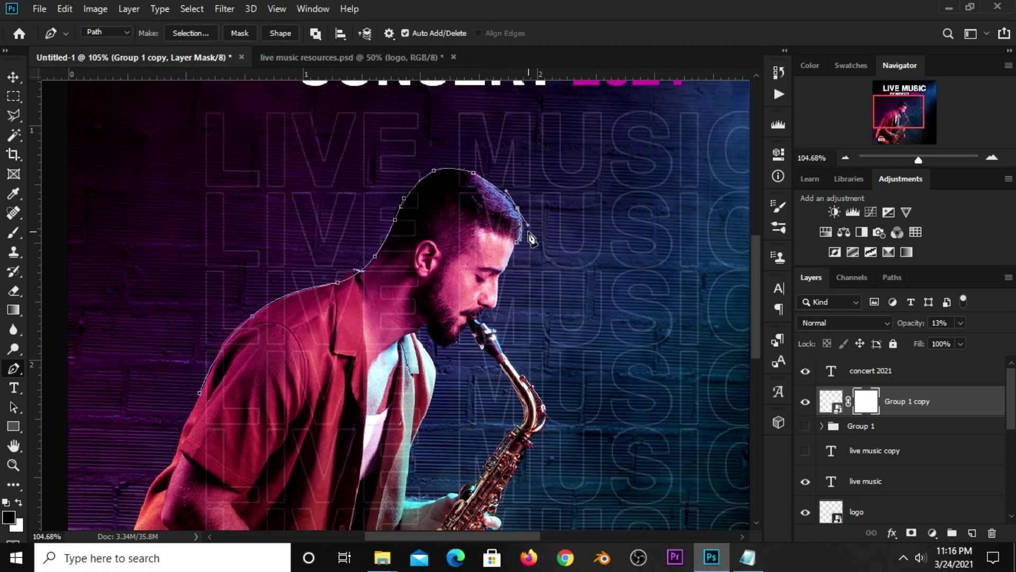
pyautogui.click(504, 284)
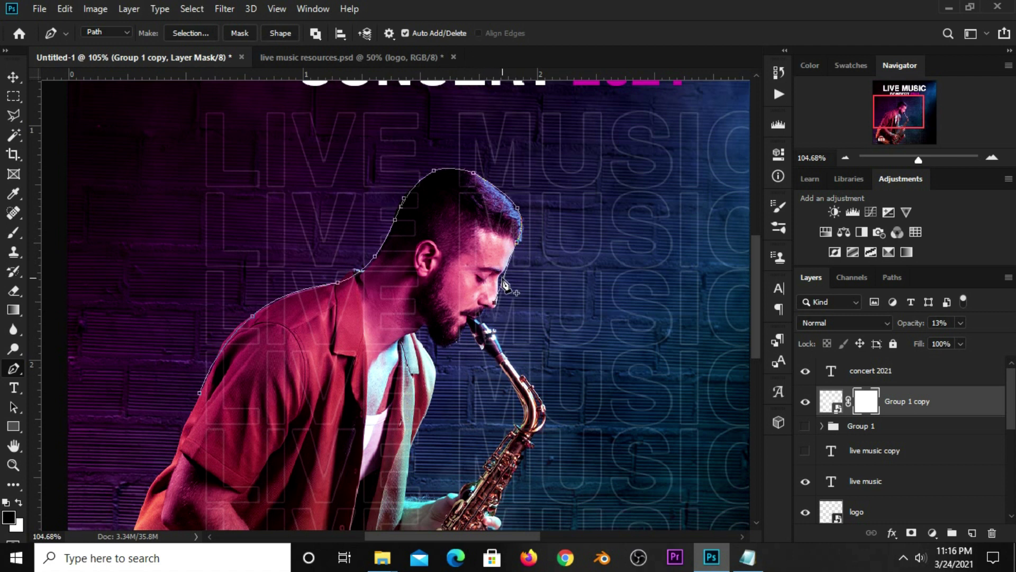
pyautogui.moveTo(503, 285); pyautogui.dragTo(495, 301)
pyautogui.click(455, 340)
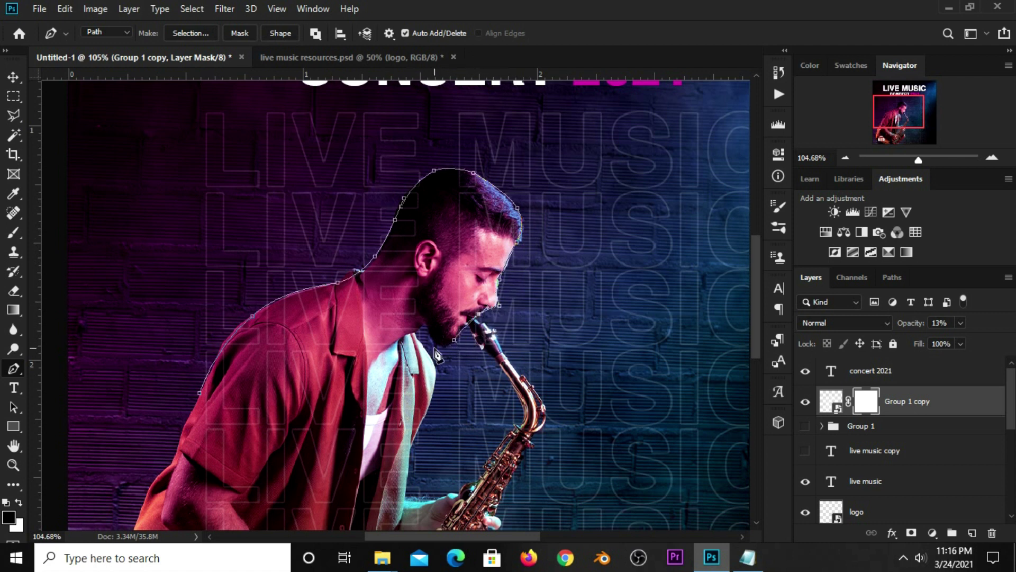
pyautogui.scroll(-2, 437, 349)
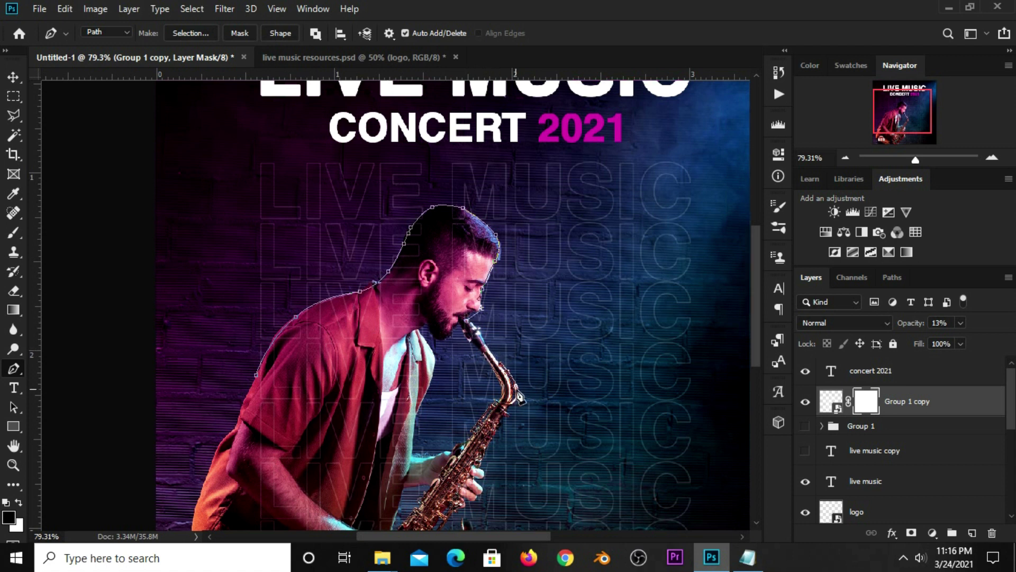
pyautogui.scroll(-2, 461, 486)
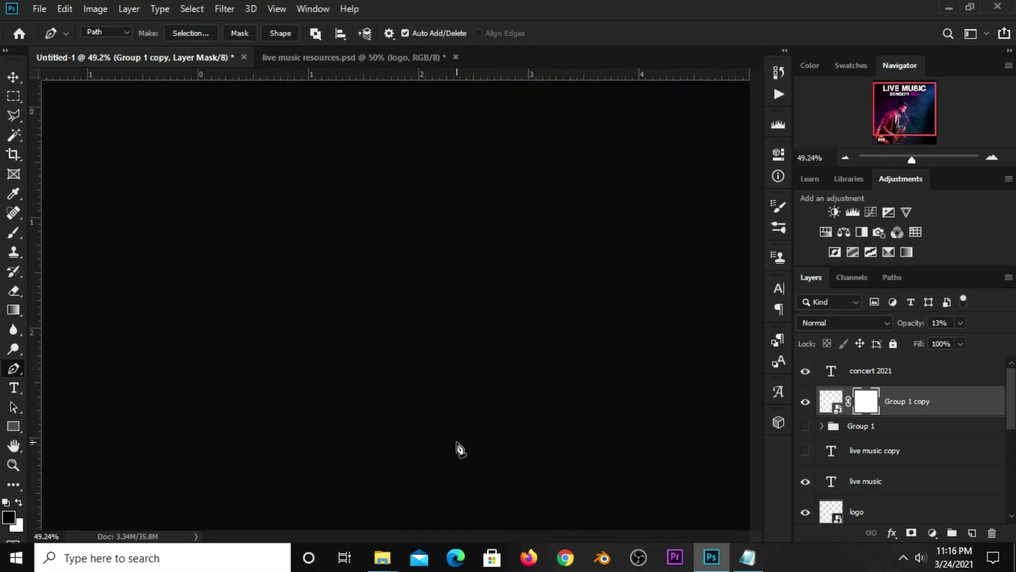
pyautogui.scroll(-1, 459, 447)
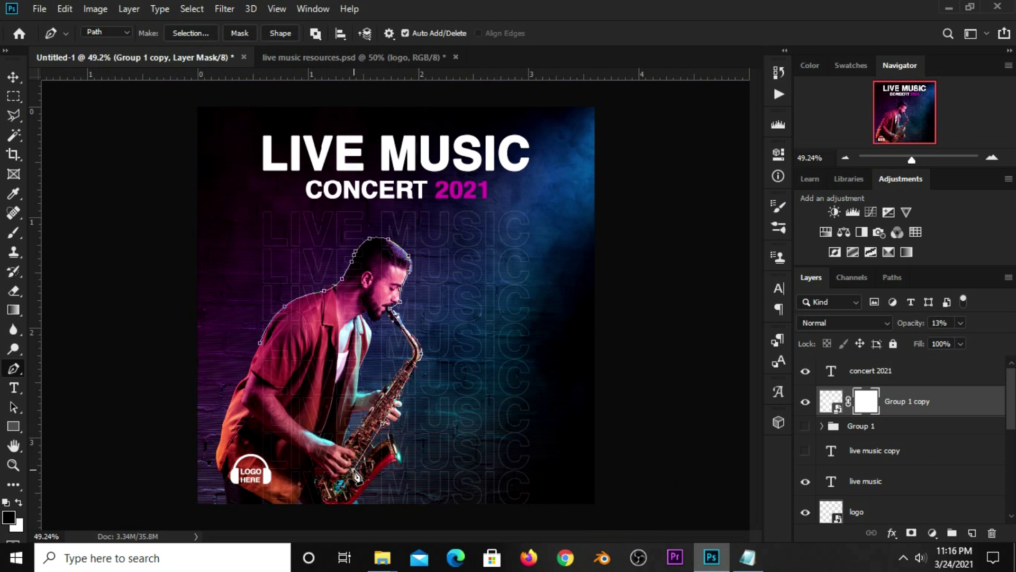
# Step: Run the path to the poster's bottom edge, close it and make it a selection
pyautogui.click(252, 507)
pyautogui.click(260, 344)
pyautogui.rightClick(298, 378)
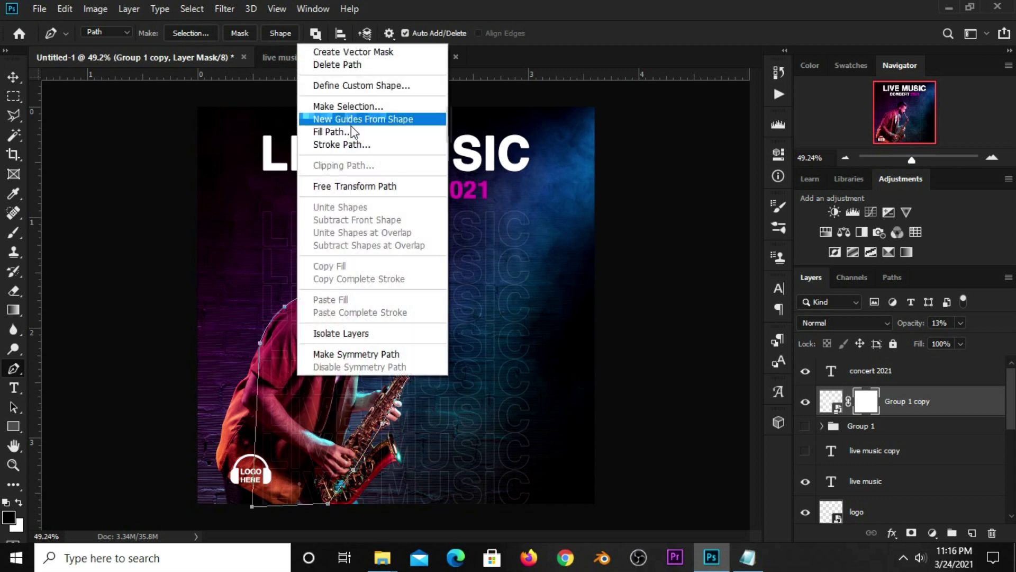
pyautogui.click(350, 105)
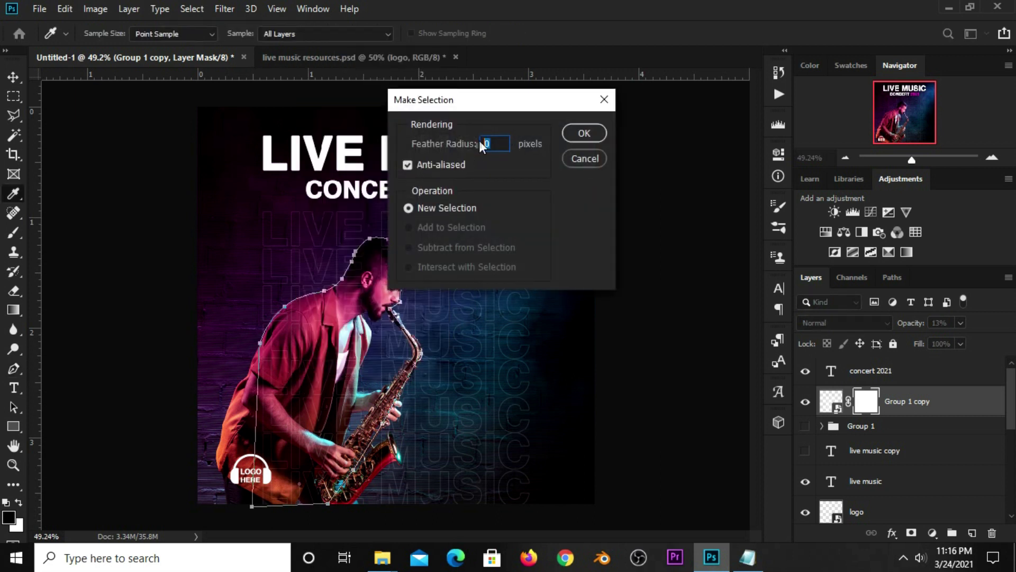
pyautogui.click(586, 134)
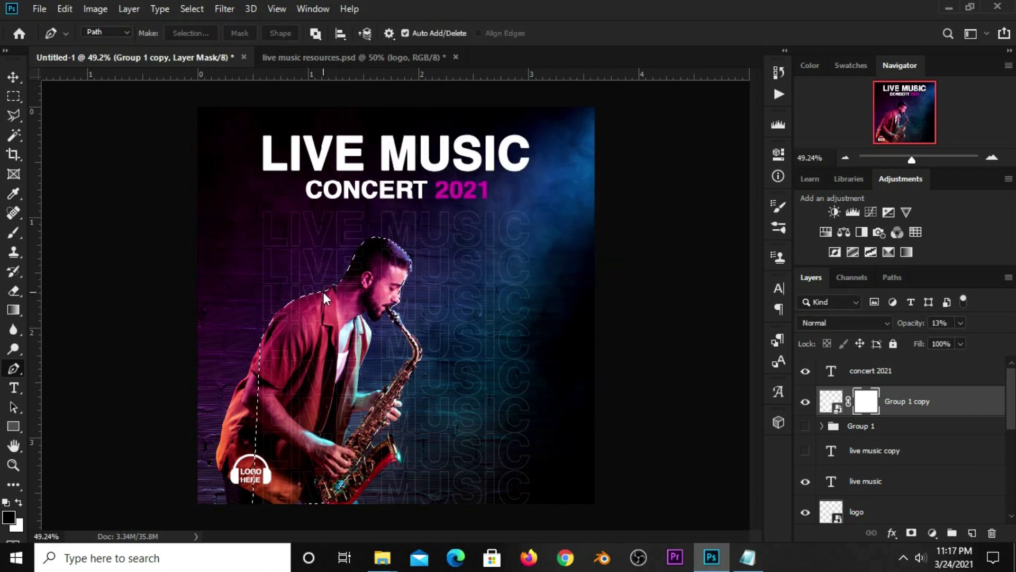
# Step: Fill the selection with black foreground colour on the Group 1 copy mask, then deselect
pyautogui.rightClick(13, 96)
pyautogui.click(59, 97)
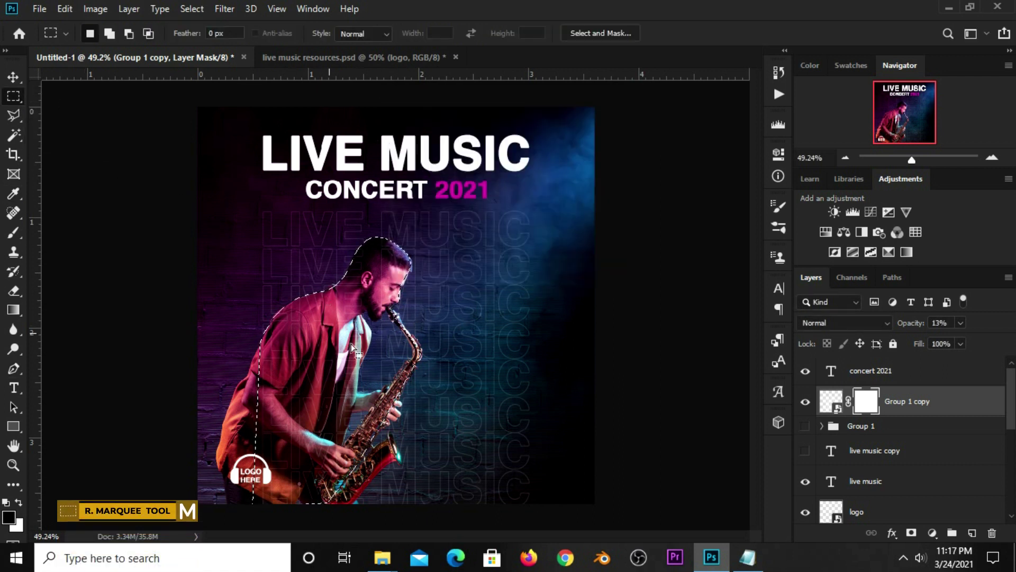
pyautogui.rightClick(313, 357)
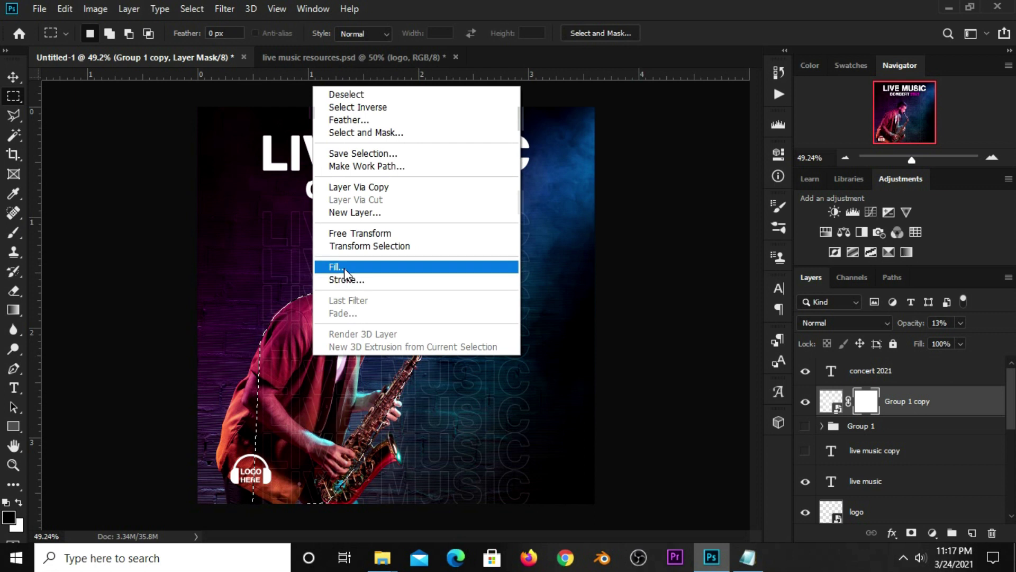
pyautogui.click(344, 267)
pyautogui.click(501, 131)
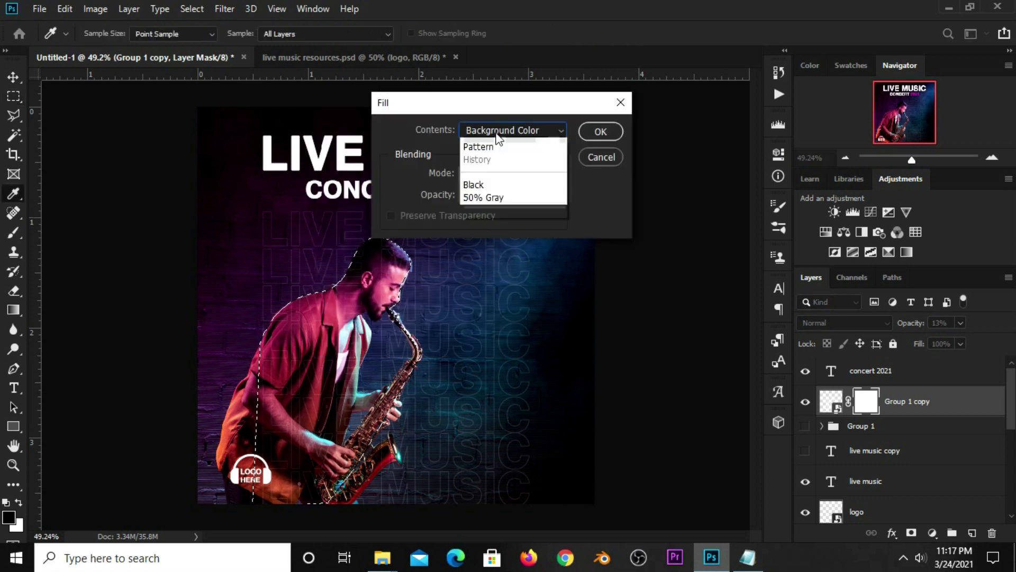
pyautogui.click(495, 144)
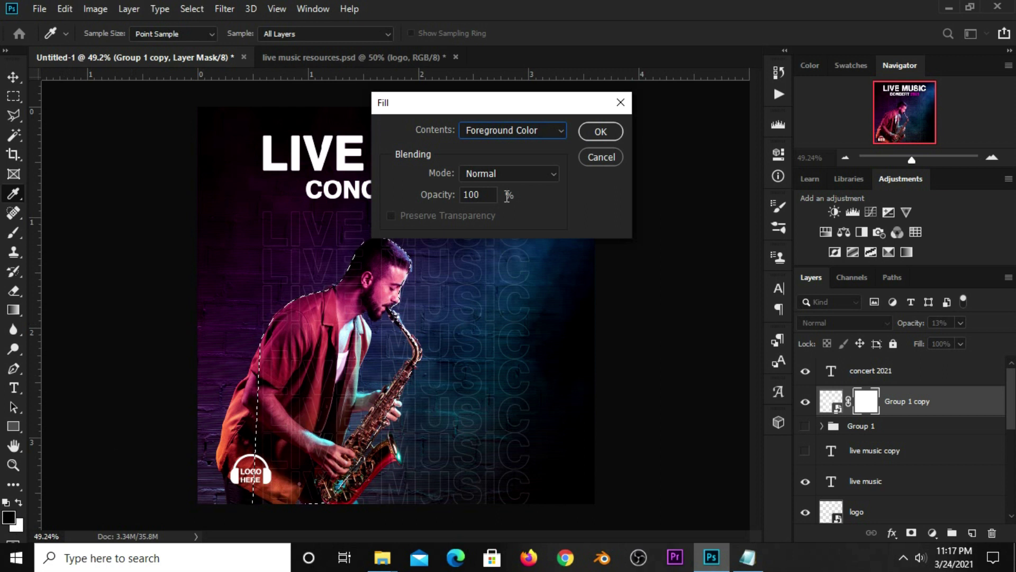
pyautogui.click(590, 131)
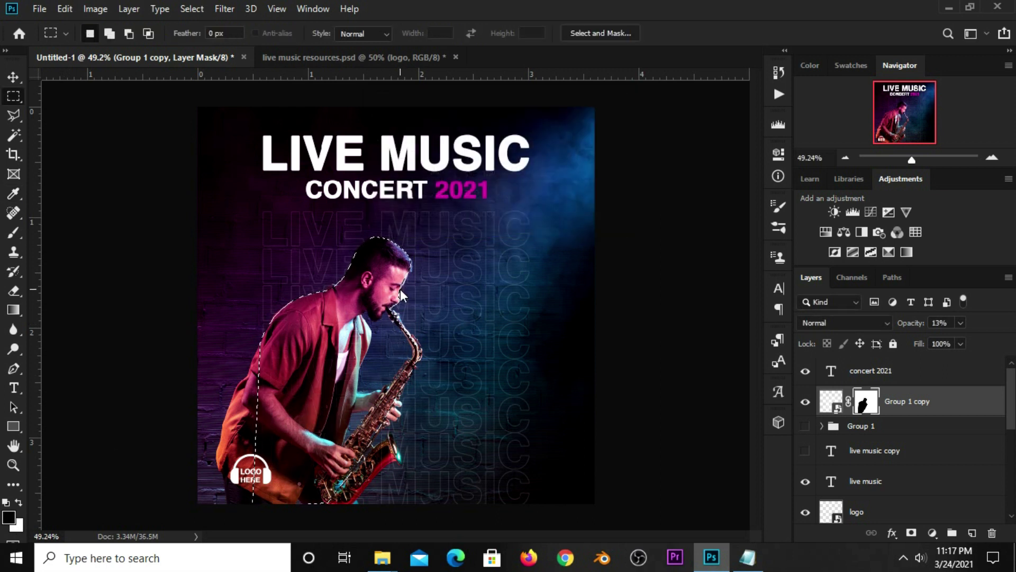
pyautogui.hotkey('ctrl', 'd')
pyautogui.click(17, 366)
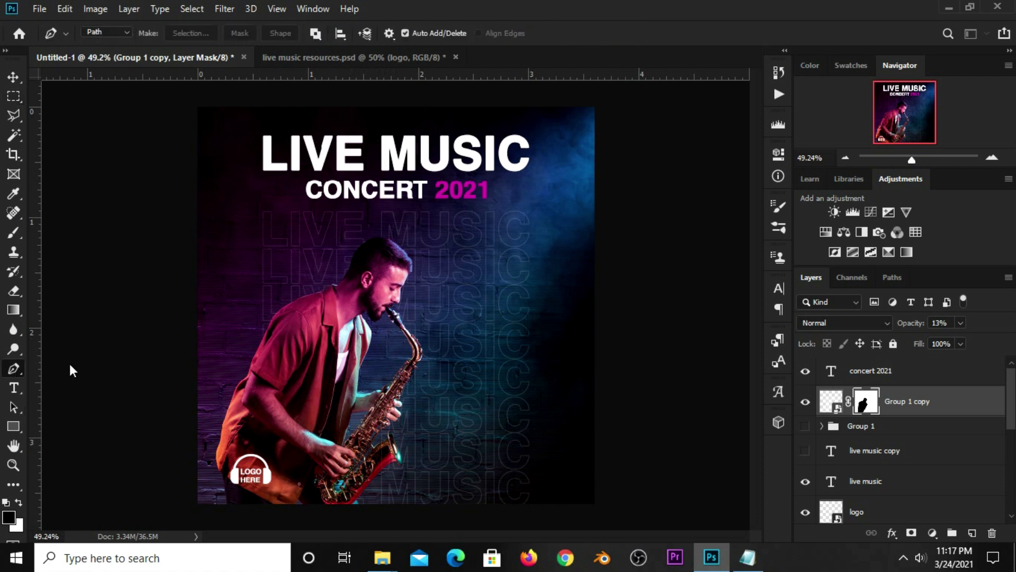
# Step: Zoom in and start a new pen path beside the shirt, curving up its edge
pyautogui.rightClick(18, 373)
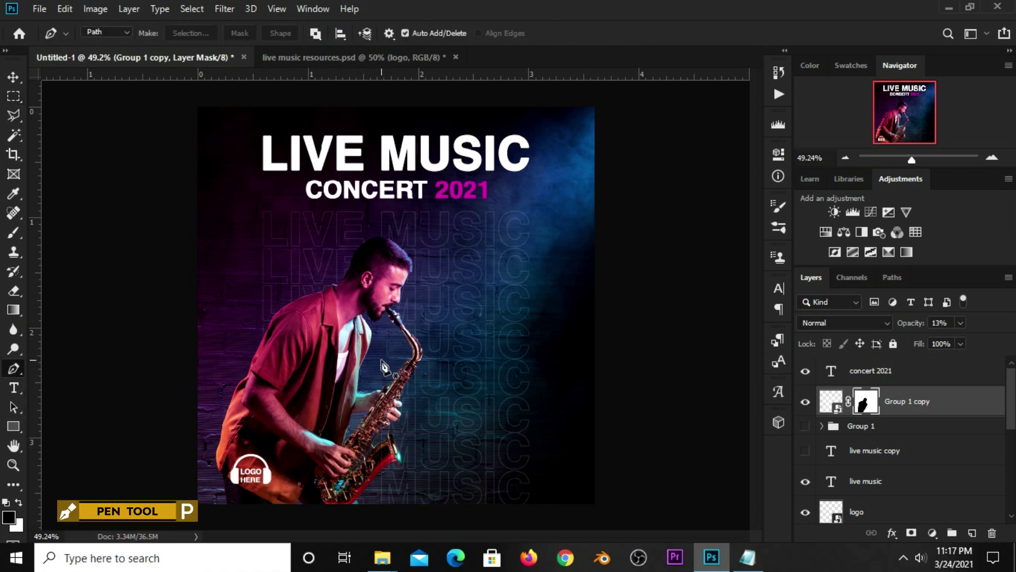
pyautogui.scroll(1, 382, 366)
pyautogui.scroll(2, 382, 365)
pyautogui.scroll(1, 382, 365)
pyautogui.scroll(3, 383, 368)
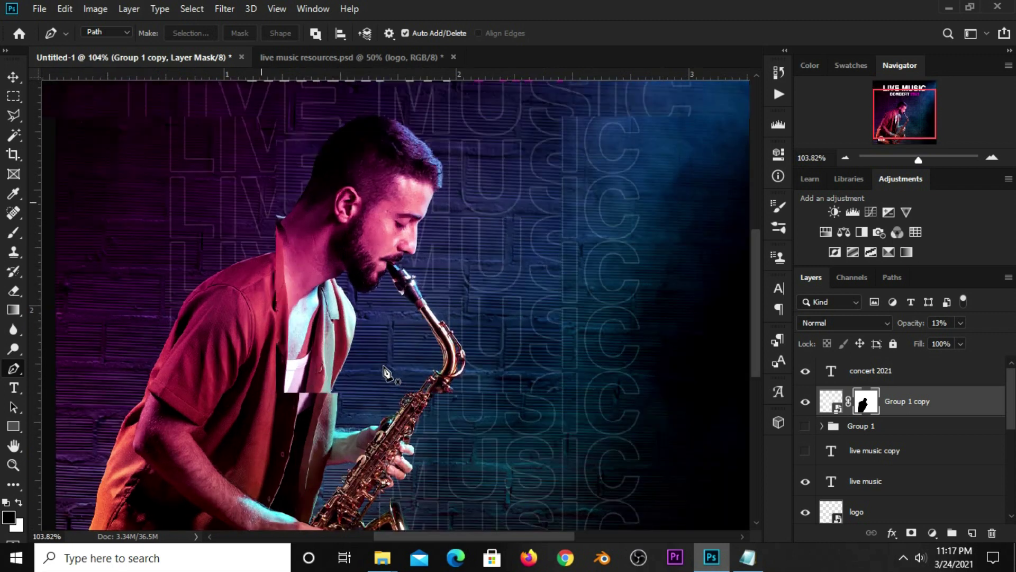
pyautogui.scroll(1, 383, 369)
pyautogui.click(321, 455)
pyautogui.moveTo(349, 339); pyautogui.dragTo(385, 278)
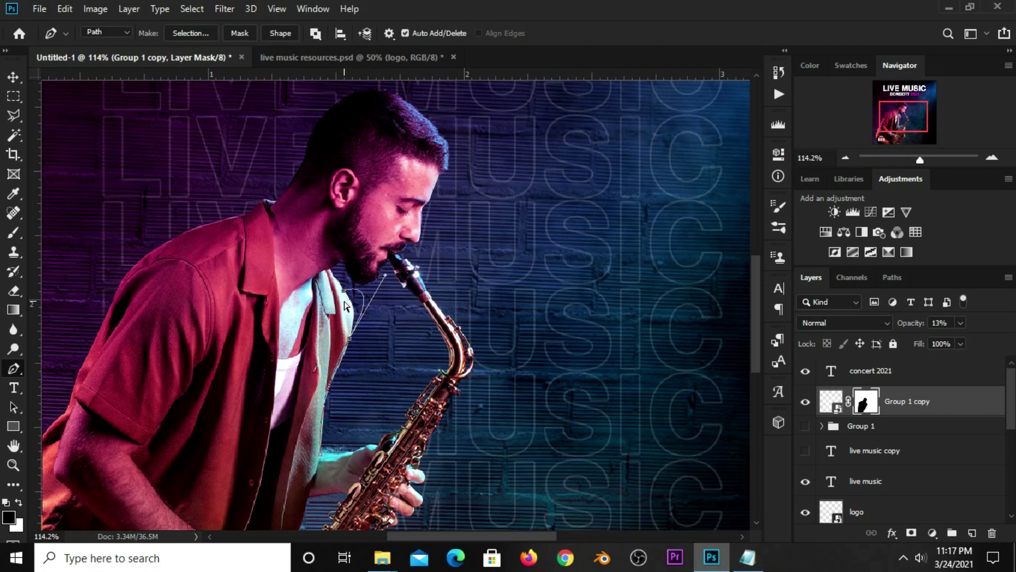
# Step: Continue the path with sharp corners over the collar, under the chin and down the saxophone neck
pyautogui.keyDown('alt'); pyautogui.click(349, 339); pyautogui.keyUp('alt')
pyautogui.moveTo(331, 273); pyautogui.dragTo(300, 255)
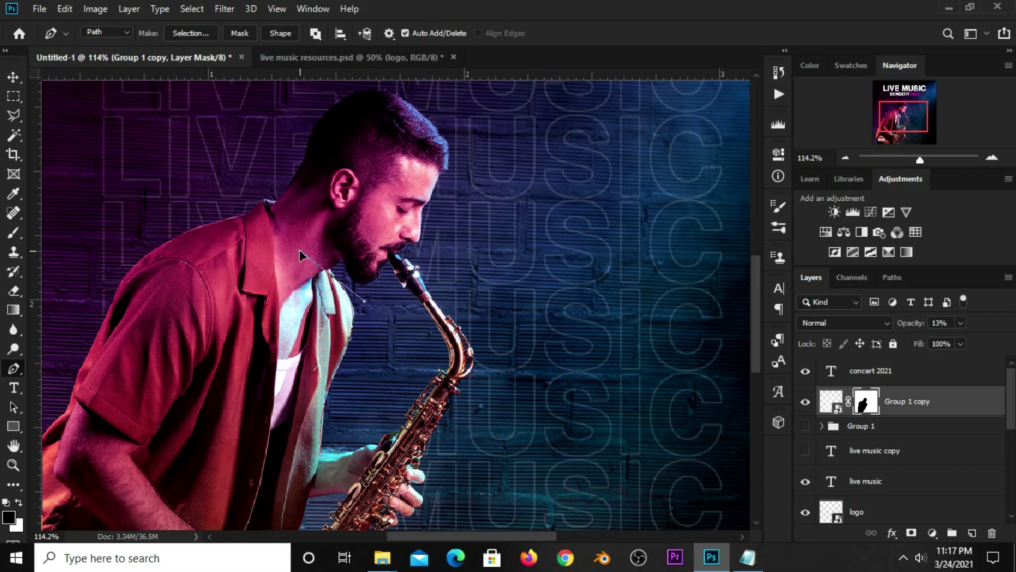
pyautogui.keyDown('alt'); pyautogui.click(332, 274); pyautogui.keyUp('alt')
pyautogui.moveTo(381, 270)
pyautogui.mouseDown()
pyautogui.moveTo(360, 288)
pyautogui.moveTo(410, 306)
pyautogui.mouseUp()
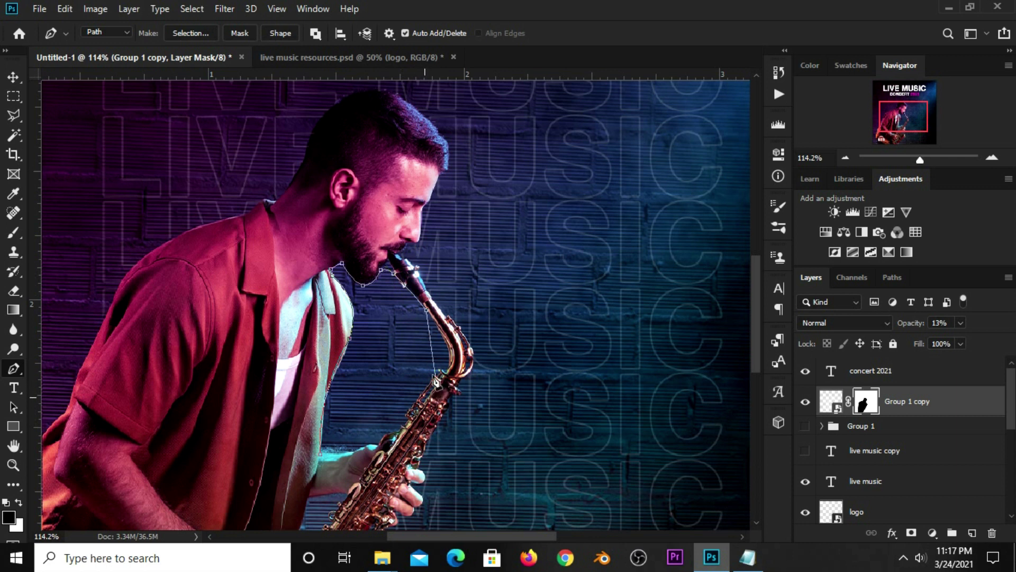
pyautogui.moveTo(440, 381); pyautogui.dragTo(450, 350)
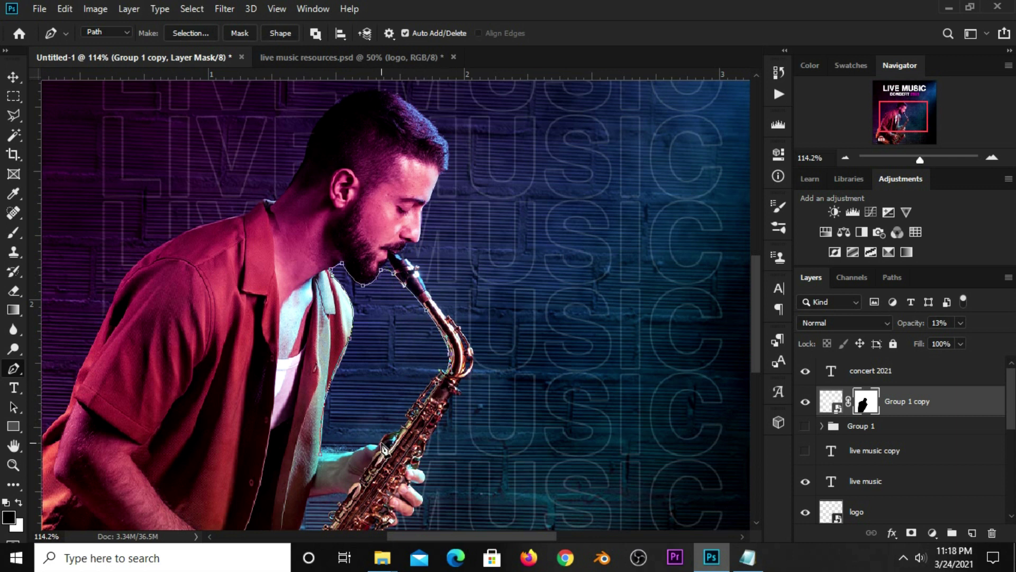
pyautogui.moveTo(381, 441); pyautogui.dragTo(412, 435)
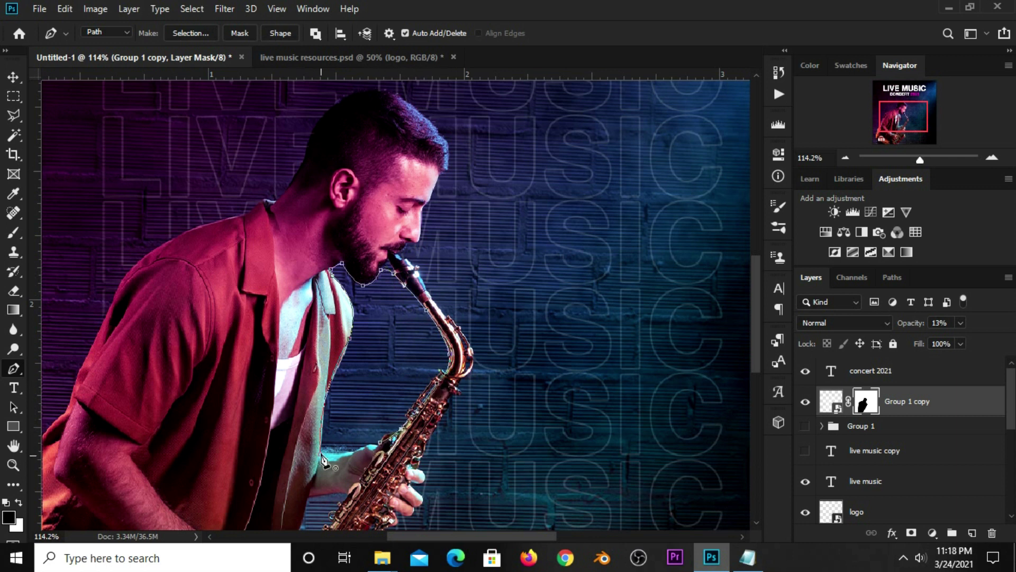
# Step: Convert the new path into a selection with 0 px feather
pyautogui.rightClick(346, 397)
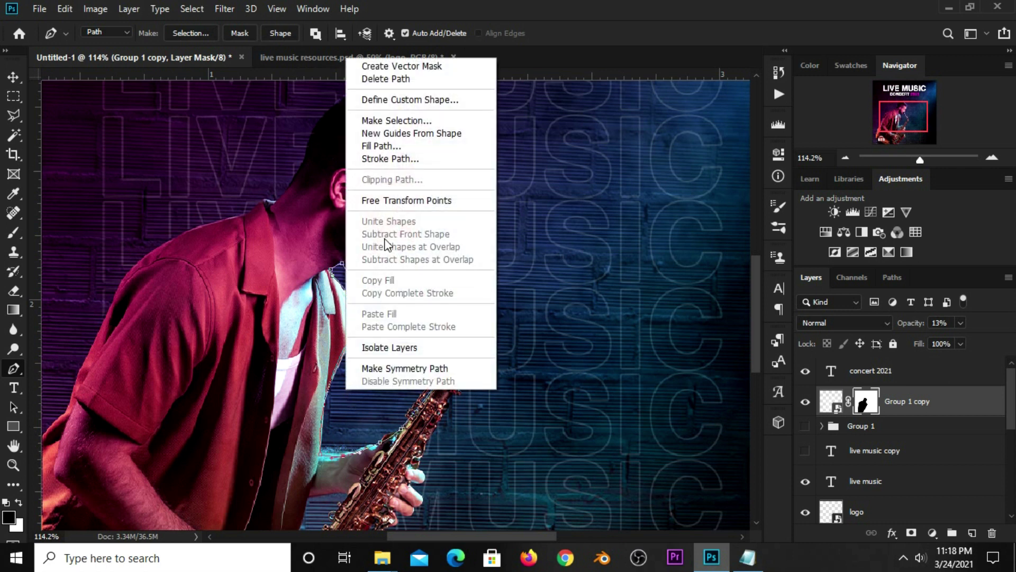
pyautogui.click(389, 121)
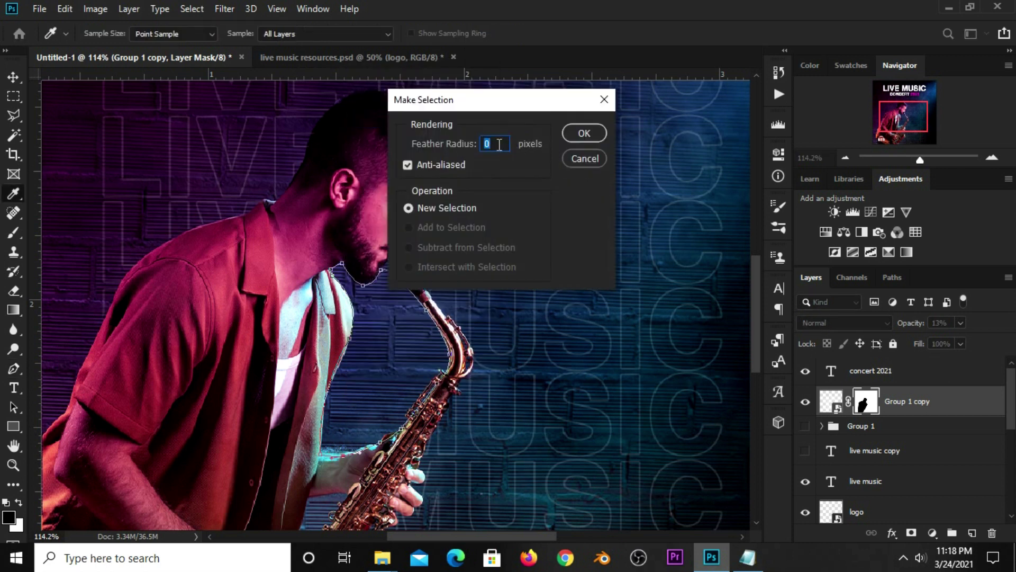
pyautogui.click(584, 132)
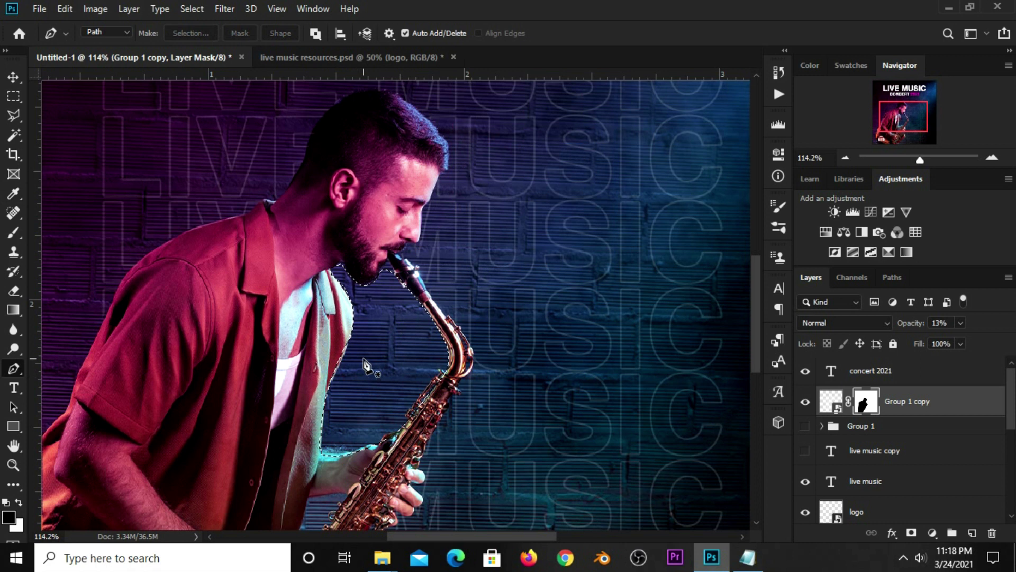
# Step: Fill the selection with white foreground colour on the mask, then zoom out to the whole poster
pyautogui.click(13, 96)
pyautogui.rightClick(13, 96)
pyautogui.click(65, 99)
pyautogui.click(19, 502)
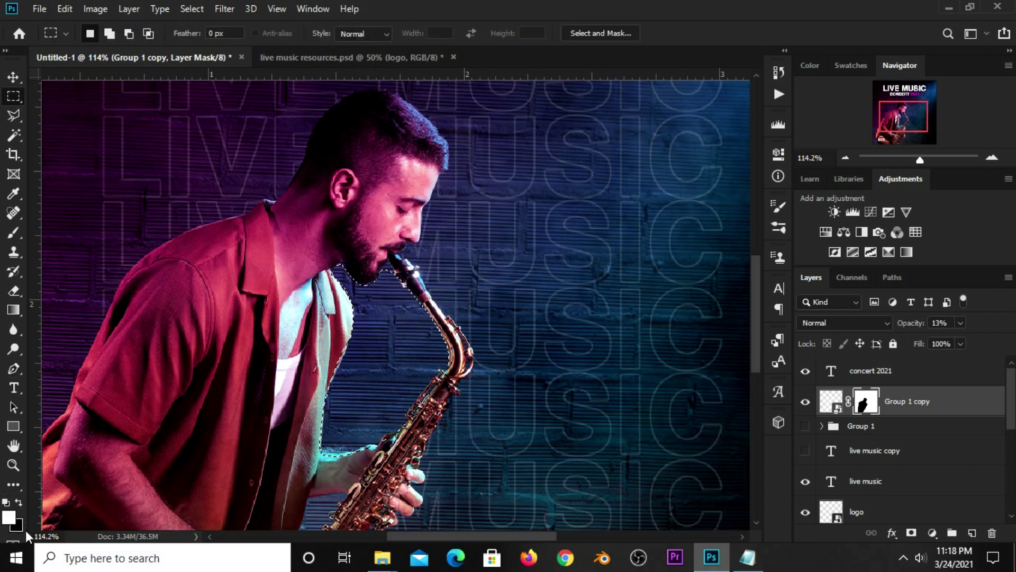
pyautogui.rightClick(386, 337)
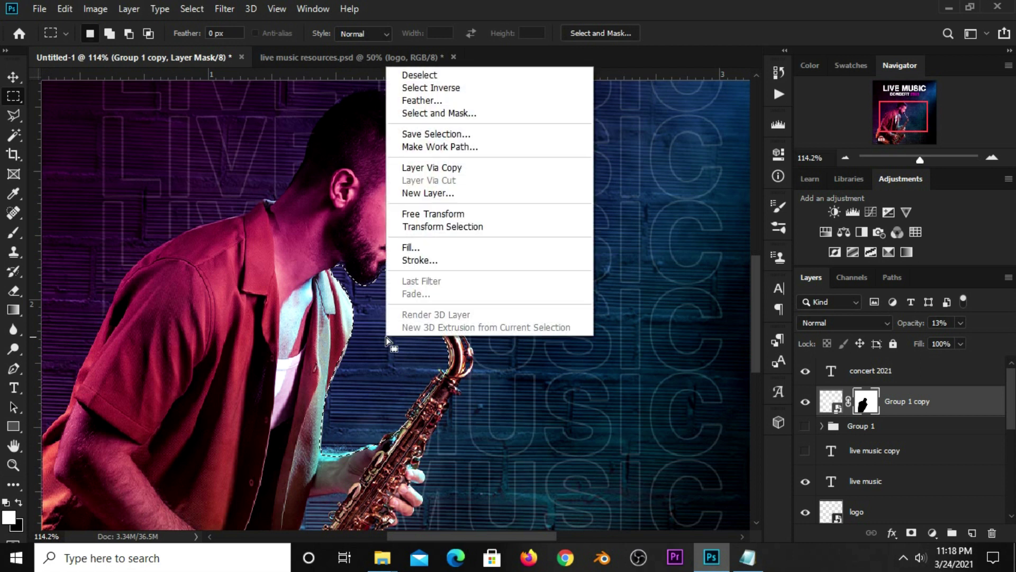
pyautogui.click(431, 248)
pyautogui.click(478, 127)
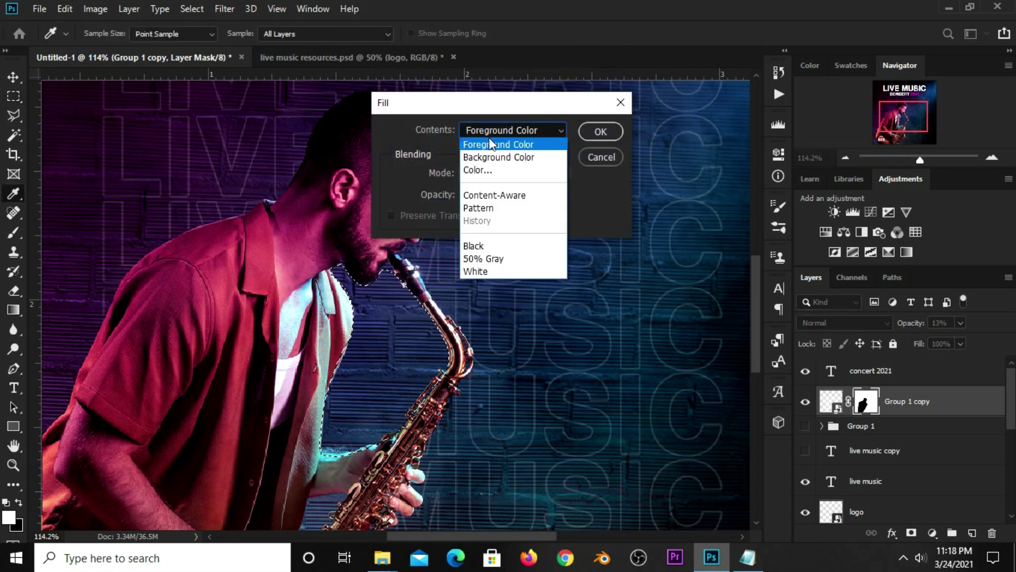
pyautogui.click(486, 141)
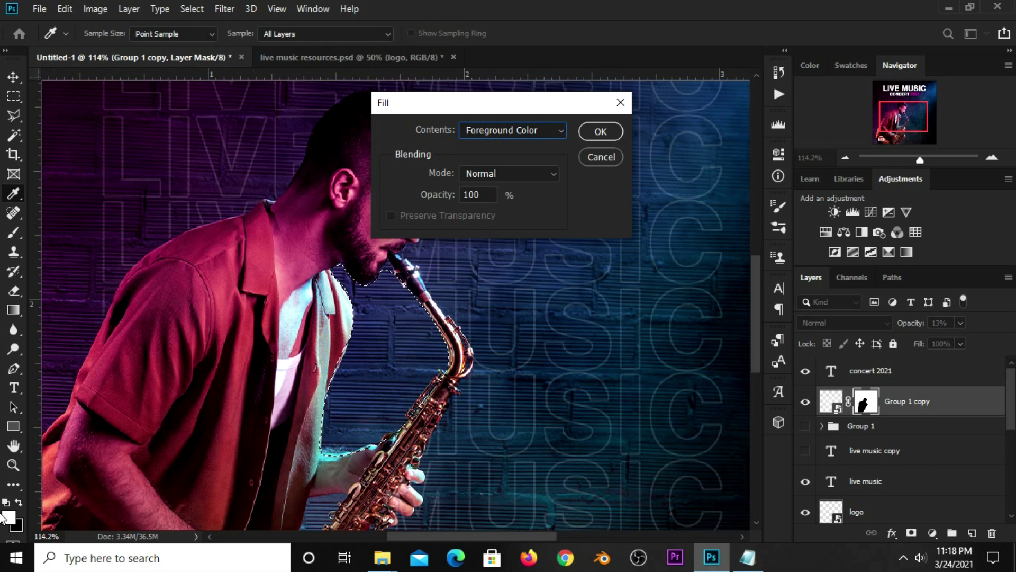
pyautogui.click(599, 131)
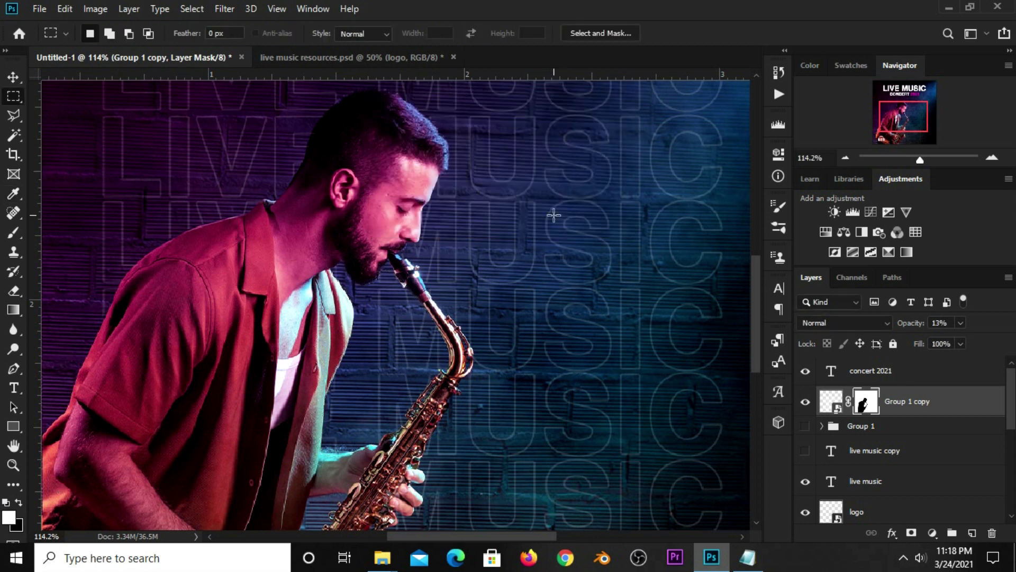
pyautogui.hotkey('ctrl', '-')
pyautogui.hotkey('ctrl', '-')
pyautogui.hotkey('ctrl', '-')
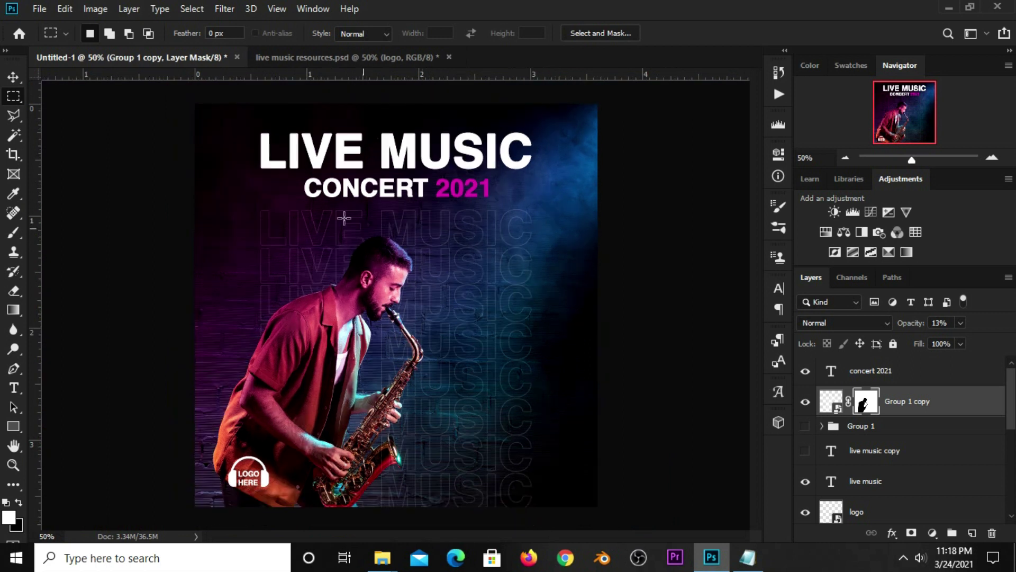
# Step: Set the Group 1 copy outline text layer to Overlay at 60% opacity, toggling it to compare
pyautogui.click(13, 77)
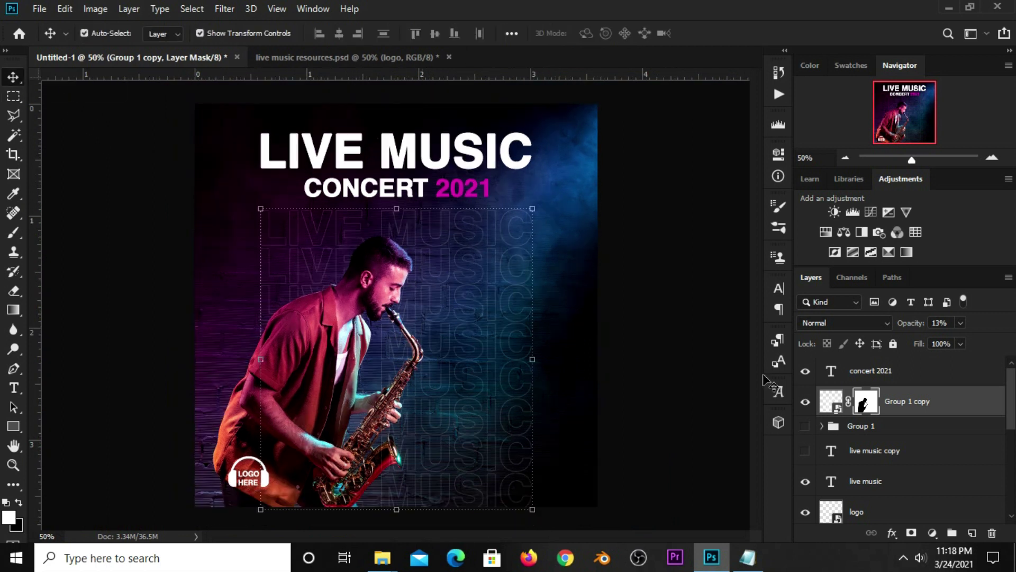
pyautogui.click(806, 402)
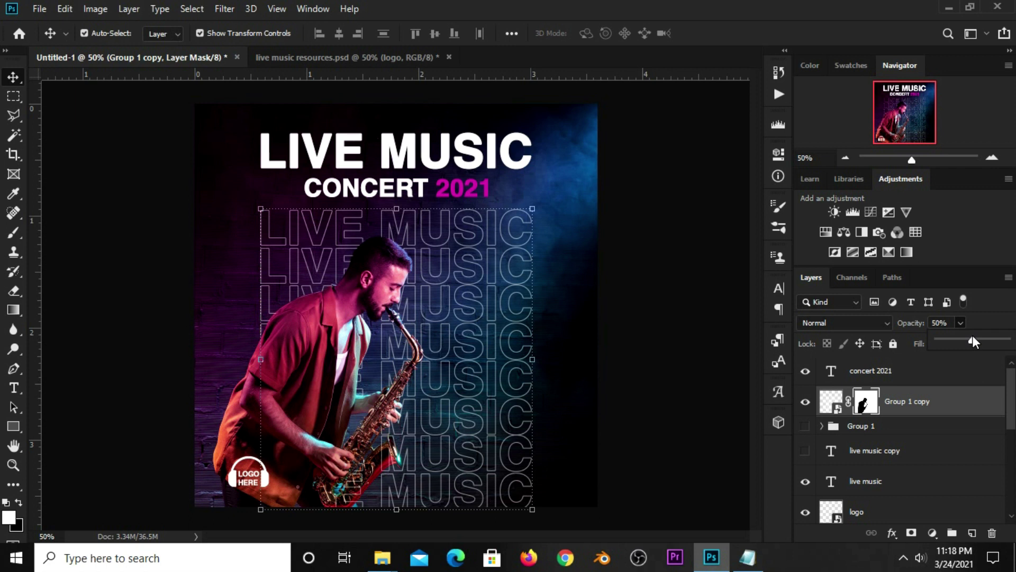
pyautogui.click(843, 322)
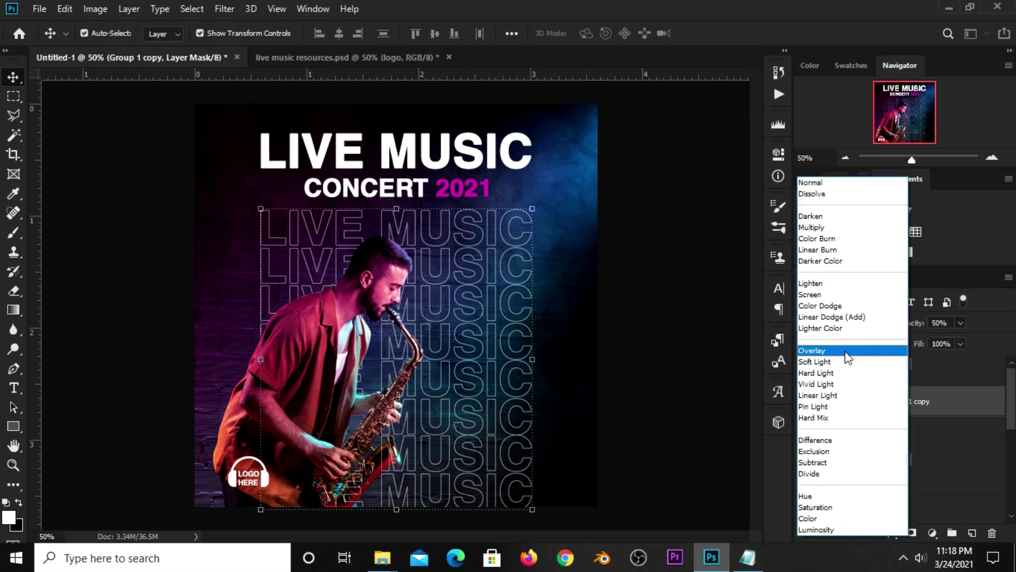
pyautogui.click(843, 351)
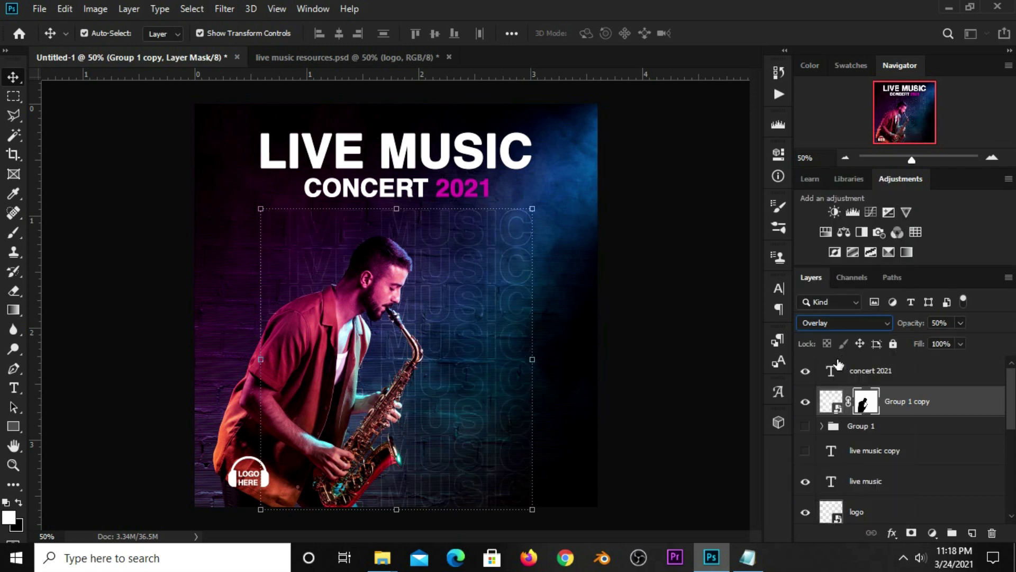
pyautogui.click(806, 402)
pyautogui.moveTo(962, 340); pyautogui.dragTo(969, 342)
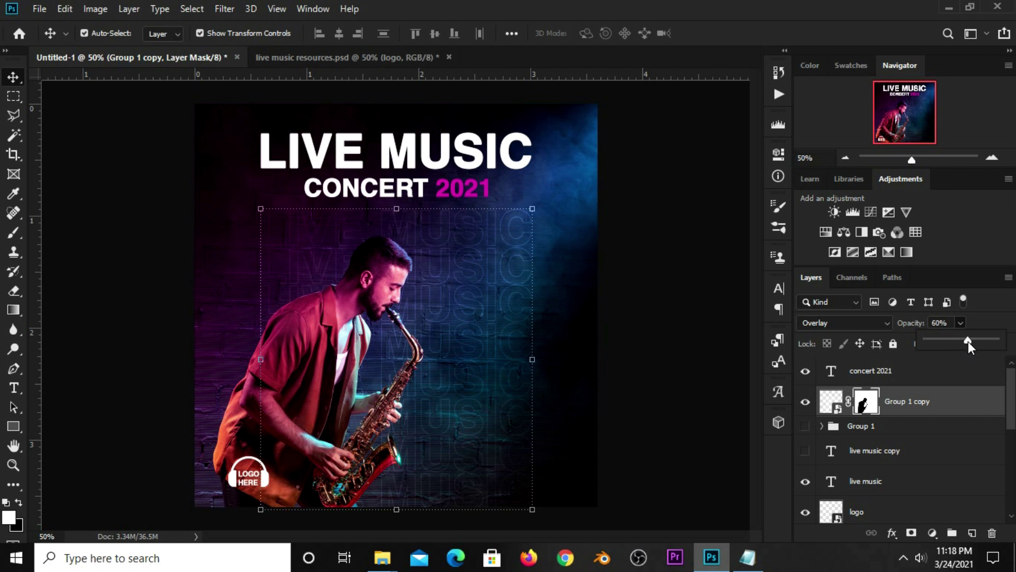
pyautogui.click(658, 370)
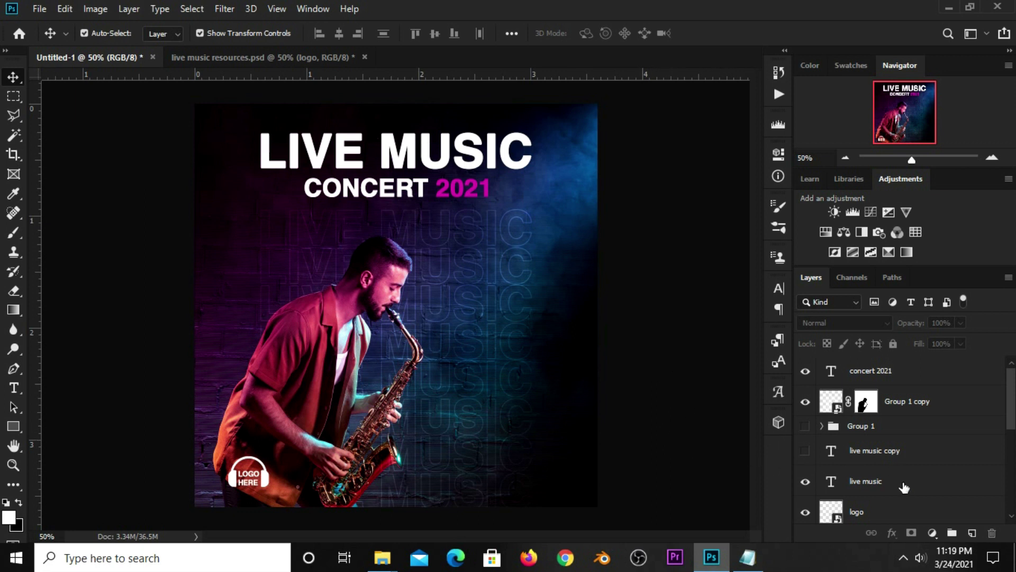
# Step: Load the LIVE MUSIC letter shapes as a selection and add a new empty layer above
pyautogui.click(479, 156)
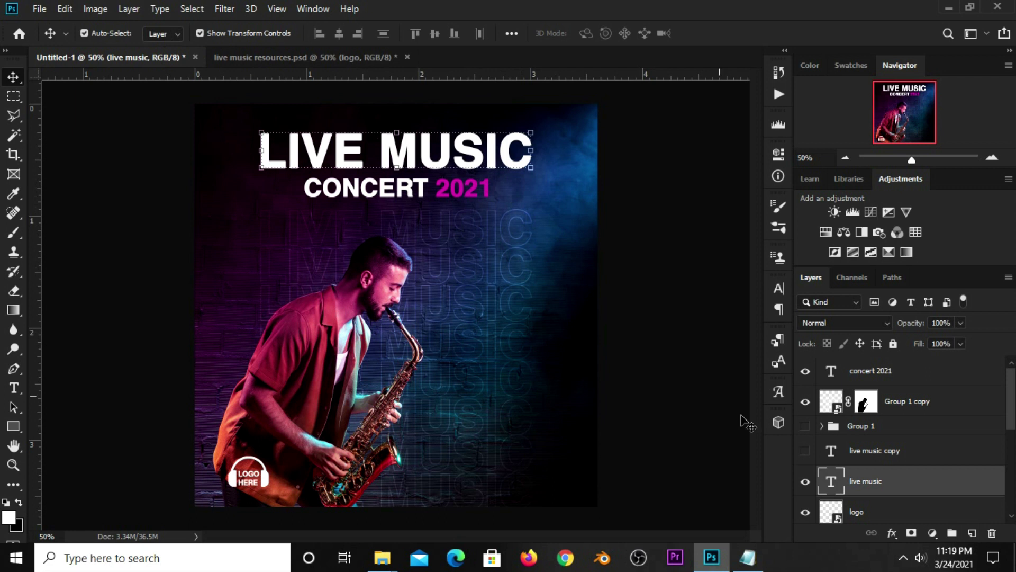
pyautogui.click(806, 483)
pyautogui.click(805, 482)
pyautogui.keyDown('ctrl'); pyautogui.click(831, 483); pyautogui.keyUp('ctrl')
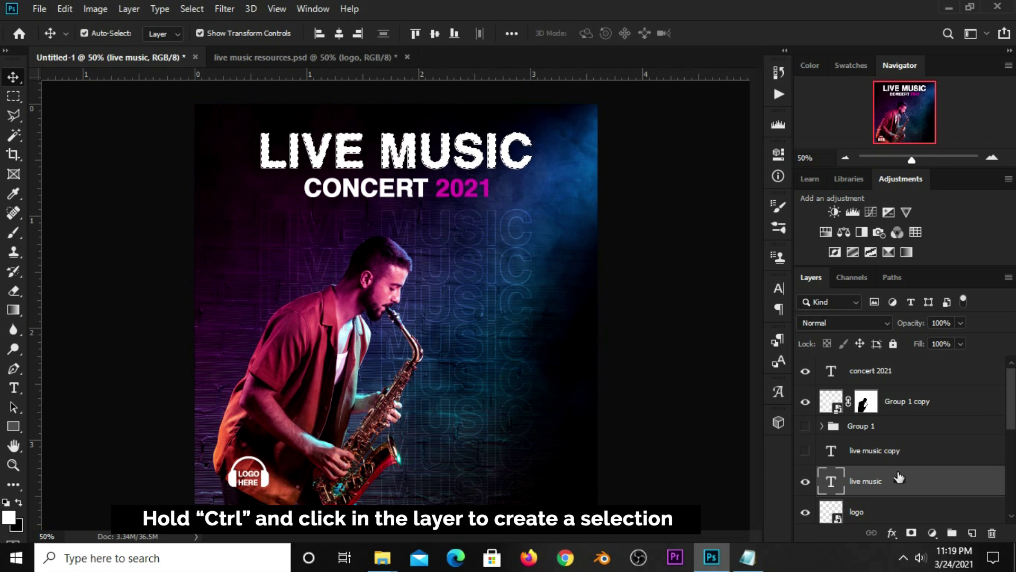
pyautogui.click(972, 533)
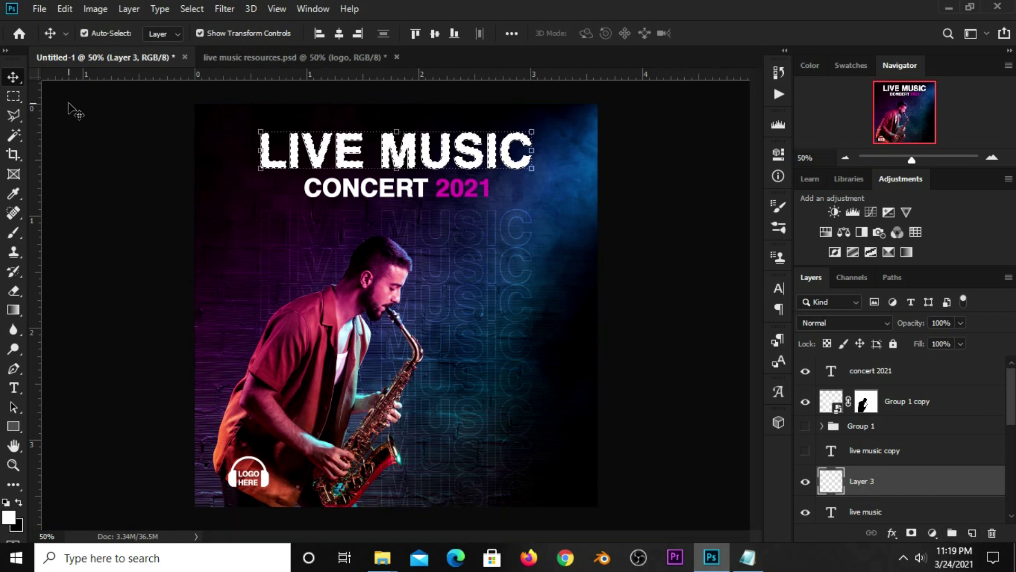
# Step: Stroke the title selection in white at 2 px on the new layer, then deselect
pyautogui.rightClick(14, 96)
pyautogui.click(76, 95)
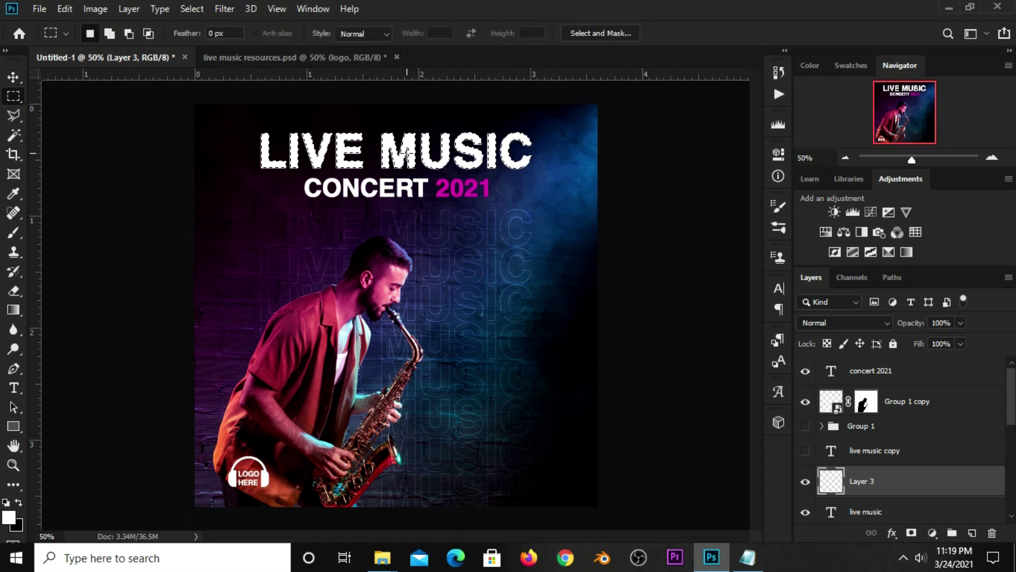
pyautogui.rightClick(406, 154)
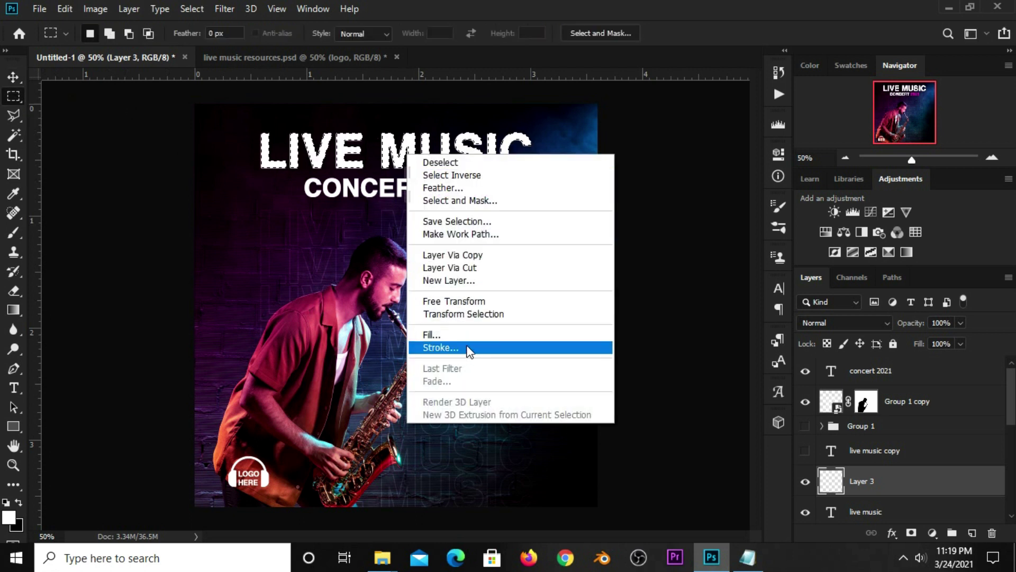
pyautogui.click(465, 348)
pyautogui.click(451, 161)
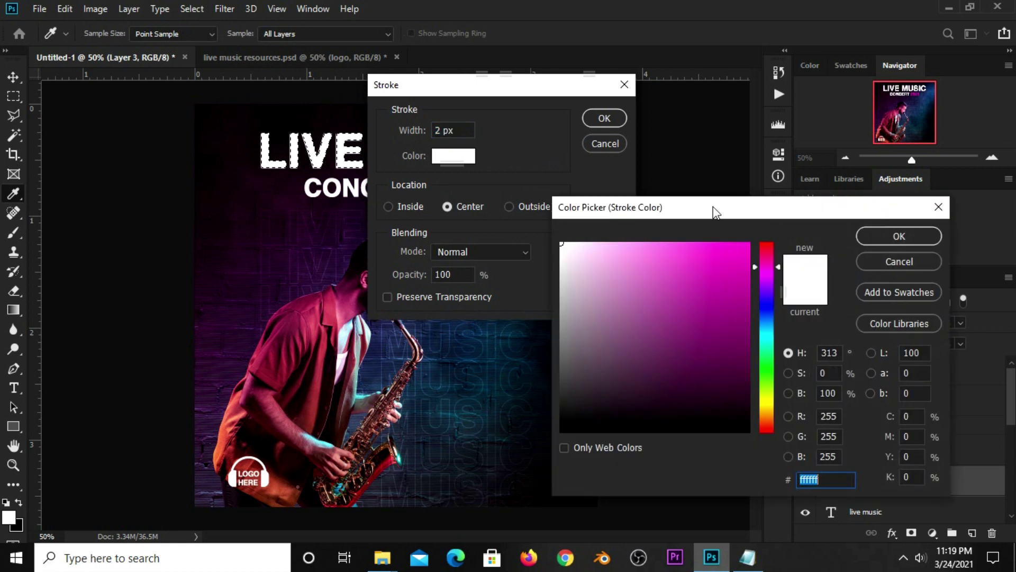
pyautogui.click(883, 234)
pyautogui.click(598, 119)
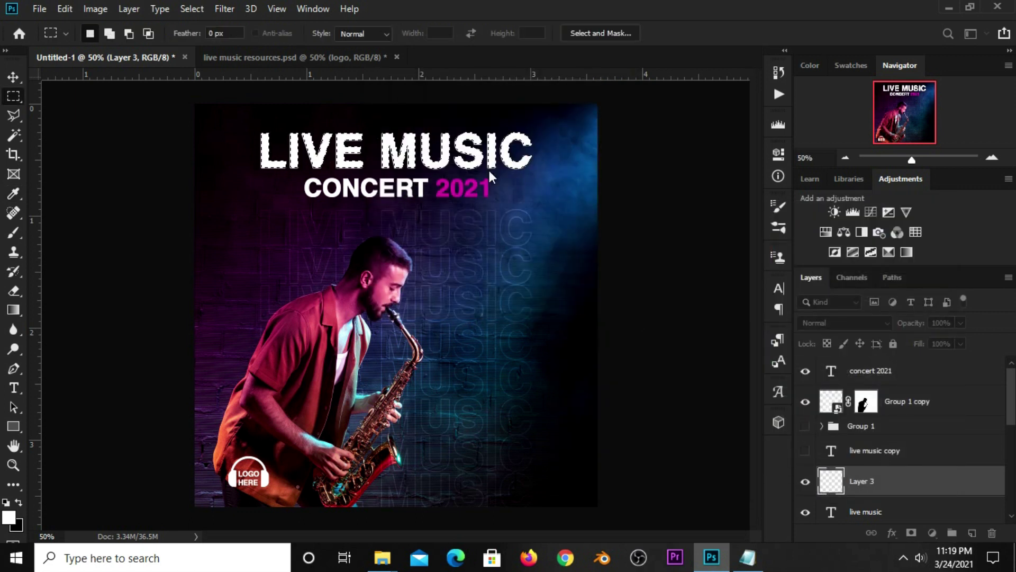
pyautogui.hotkey('ctrl', 'd')
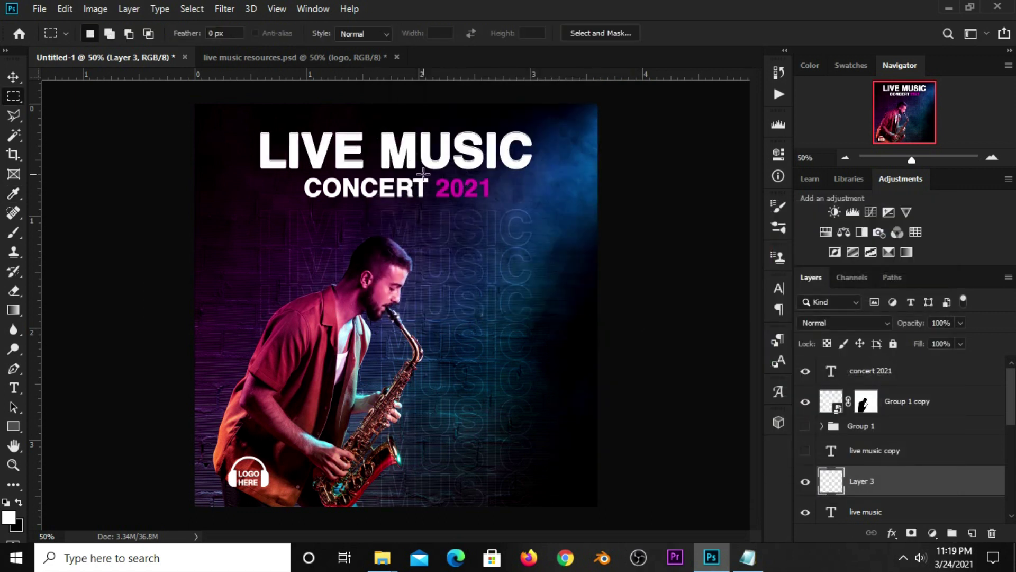
# Step: Show Layer 3 and nudge it slightly right with the Move tool
pyautogui.click(15, 78)
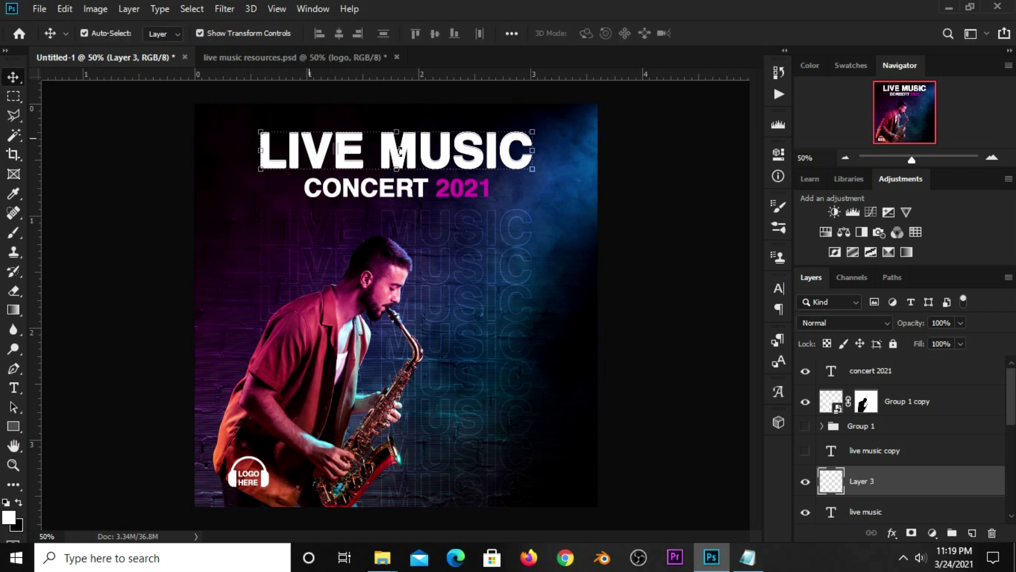
pyautogui.click(805, 481)
pyautogui.moveTo(463, 142); pyautogui.dragTo(465, 142)
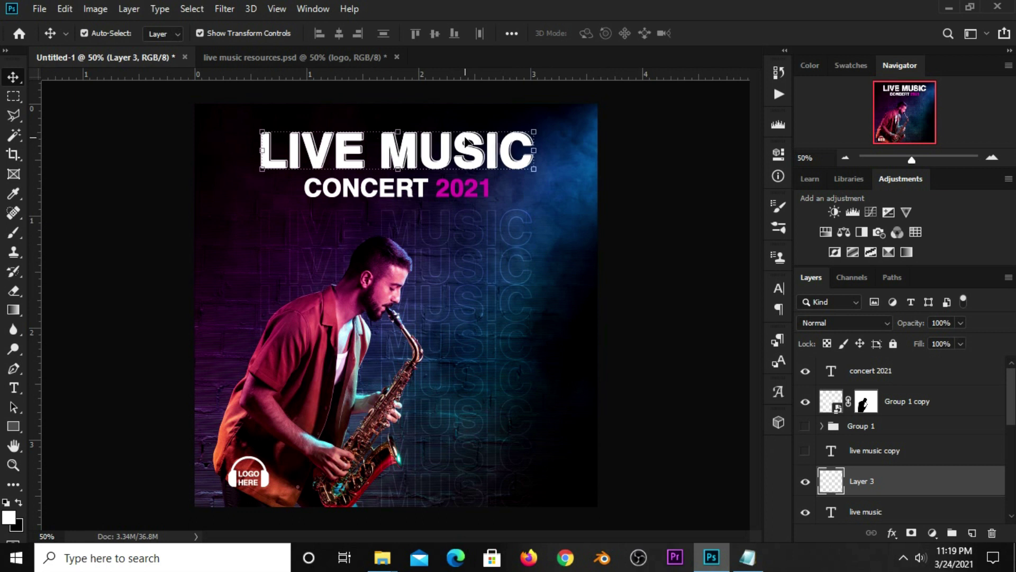
pyautogui.click(127, 154)
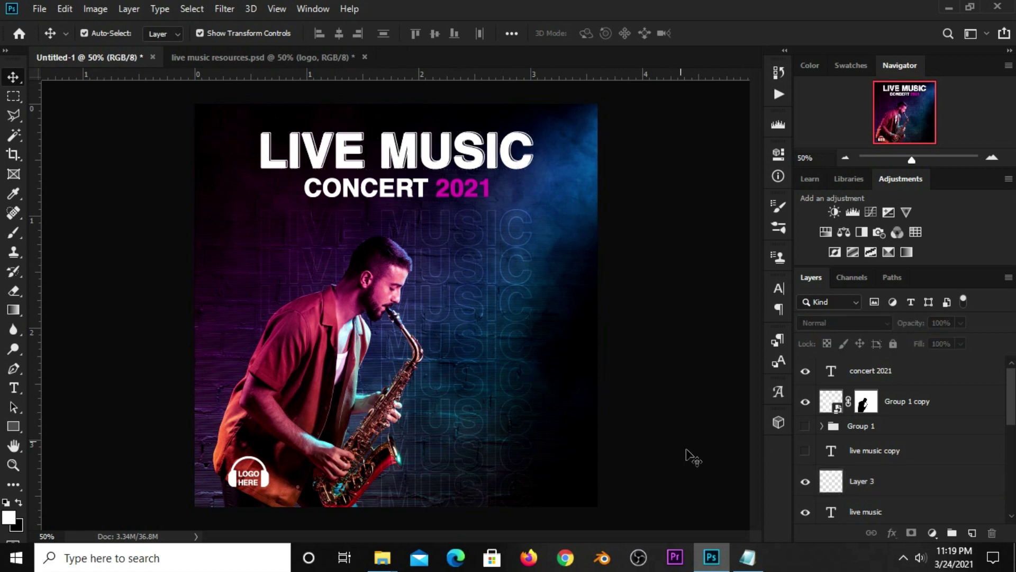
# Step: Copy the tagline 'the sound of good music' from Notepad and return to Photoshop
pyautogui.click(745, 544)
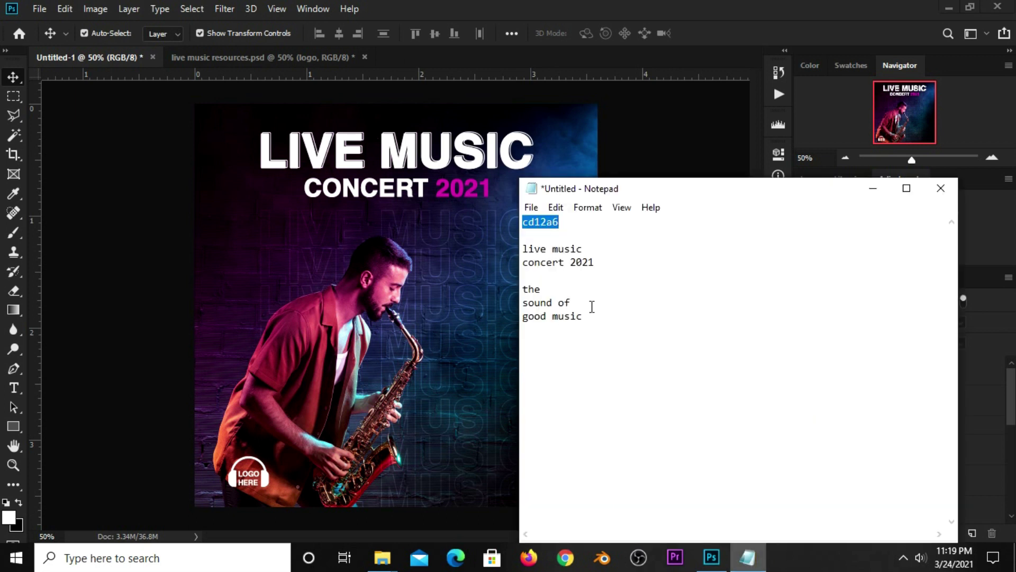
pyautogui.moveTo(592, 327); pyautogui.dragTo(518, 288)
pyautogui.rightClick(526, 292)
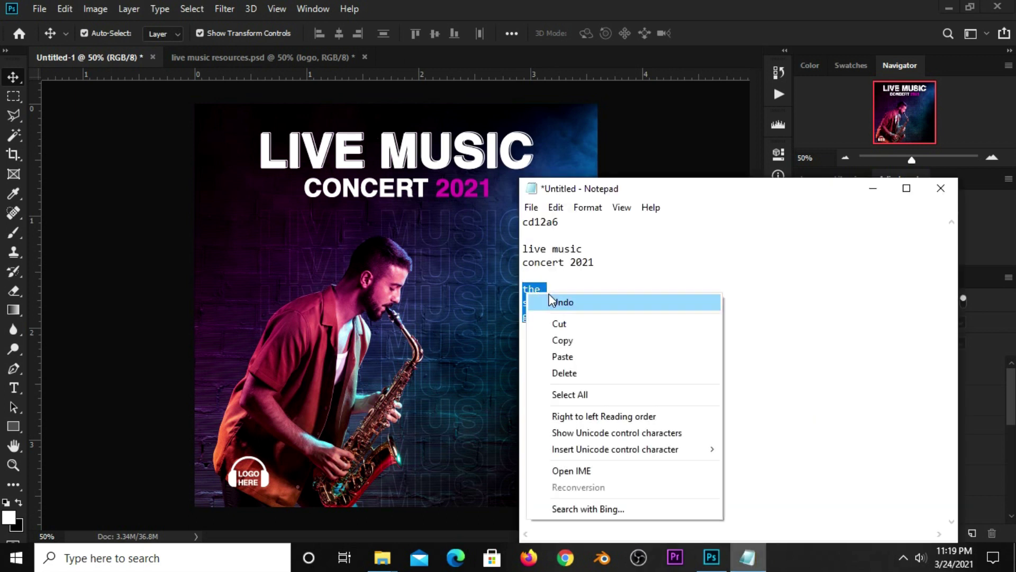
pyautogui.click(571, 346)
pyautogui.click(650, 143)
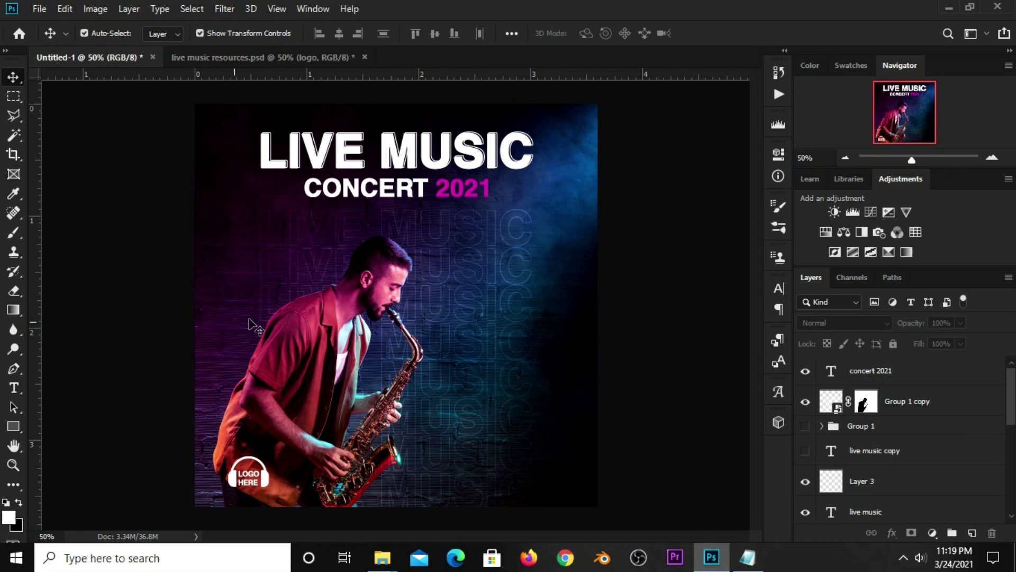
# Step: Paste the tagline as a new text layer and set its size to 6 pt
pyautogui.click(13, 388)
pyautogui.click(59, 392)
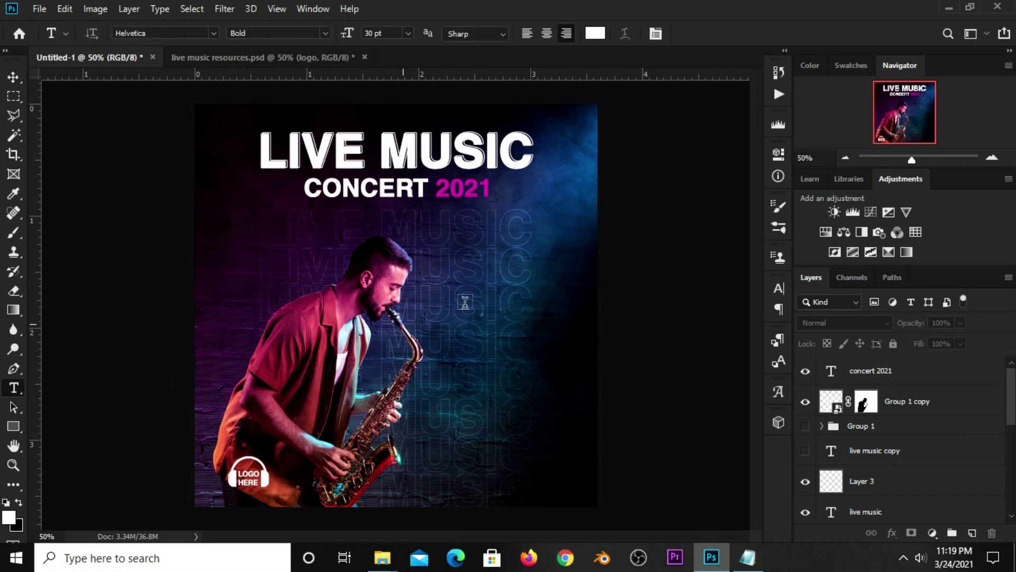
pyautogui.click(519, 270)
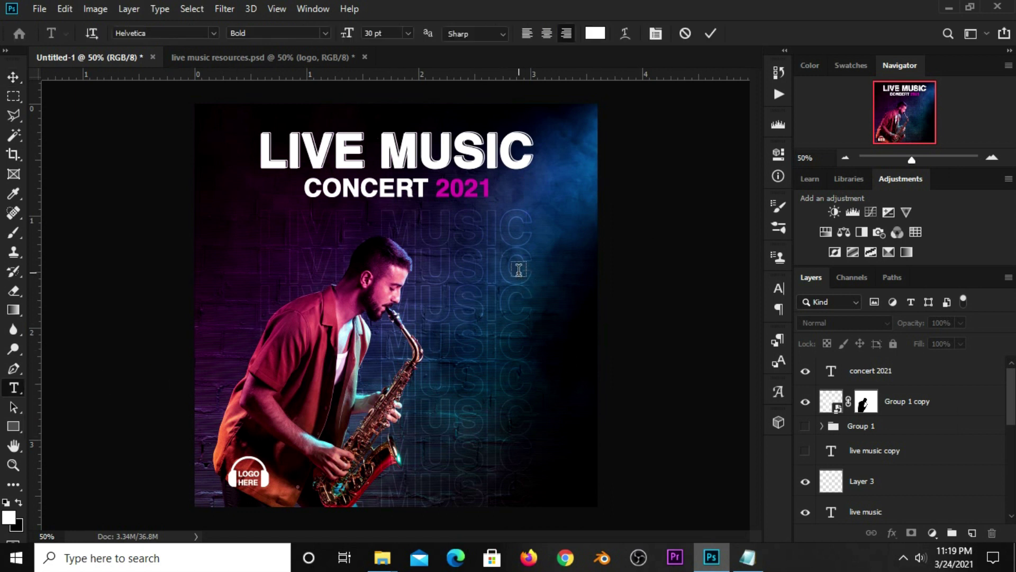
pyautogui.hotkey('ctrl', 'v')
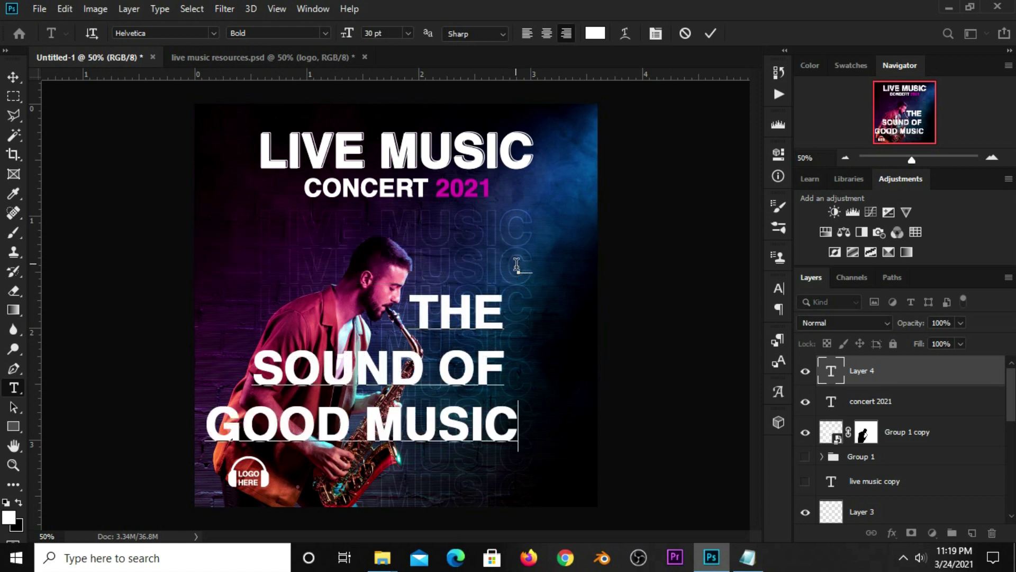
pyautogui.click(710, 34)
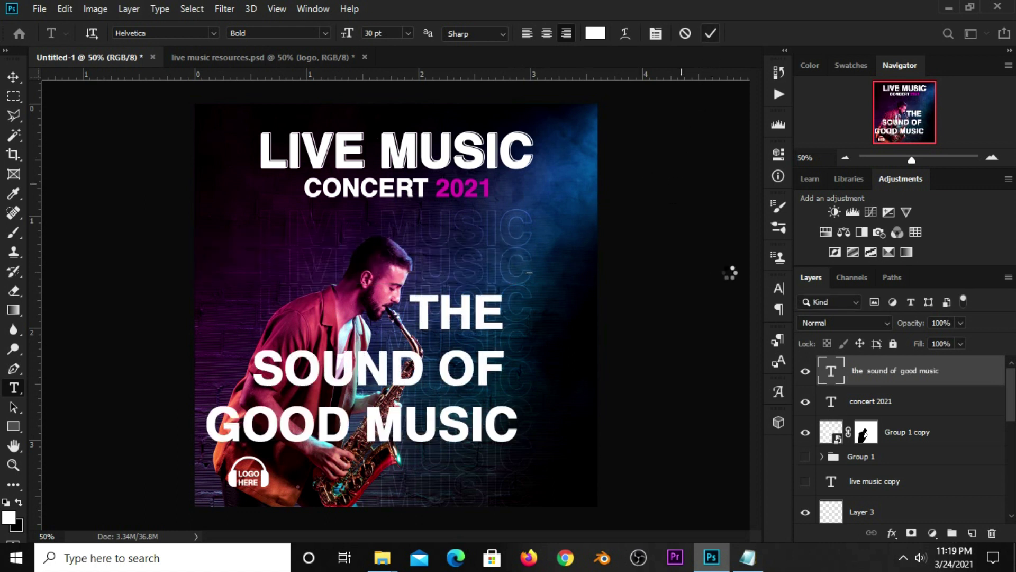
pyautogui.click(779, 288)
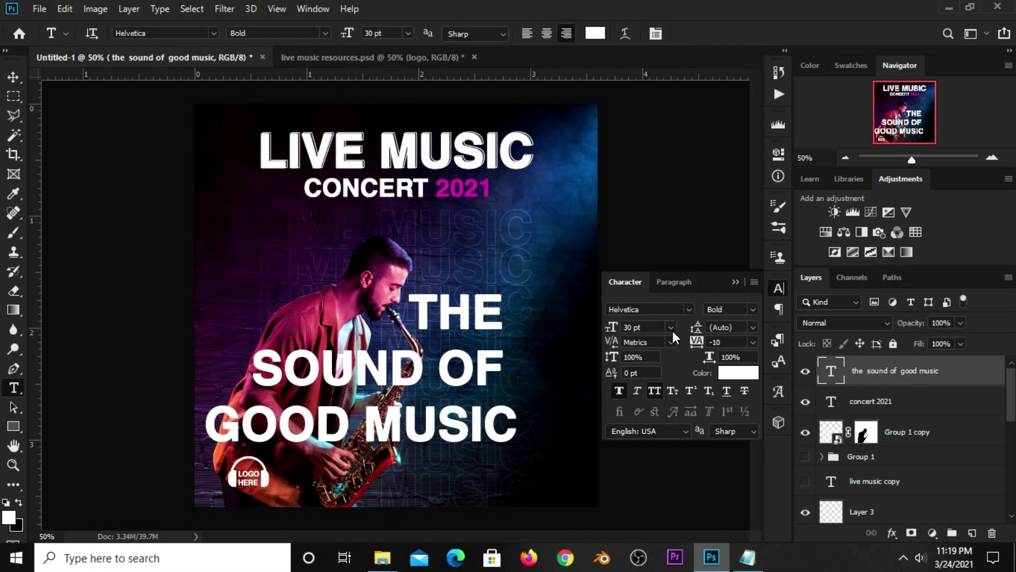
pyautogui.click(671, 327)
pyautogui.click(656, 357)
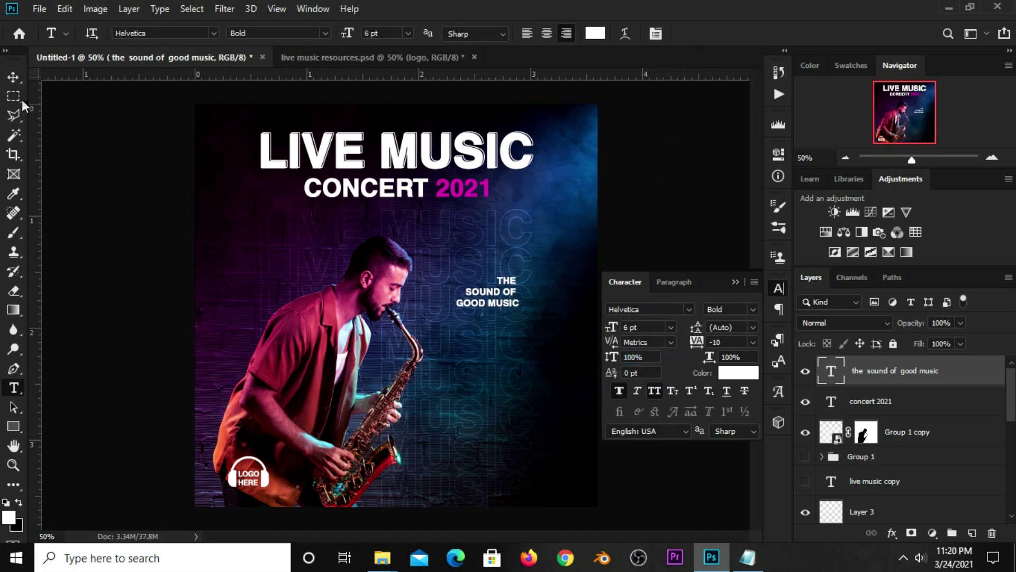
# Step: Move the tagline to the right of the saxophonist and confirm its position
pyautogui.click(18, 78)
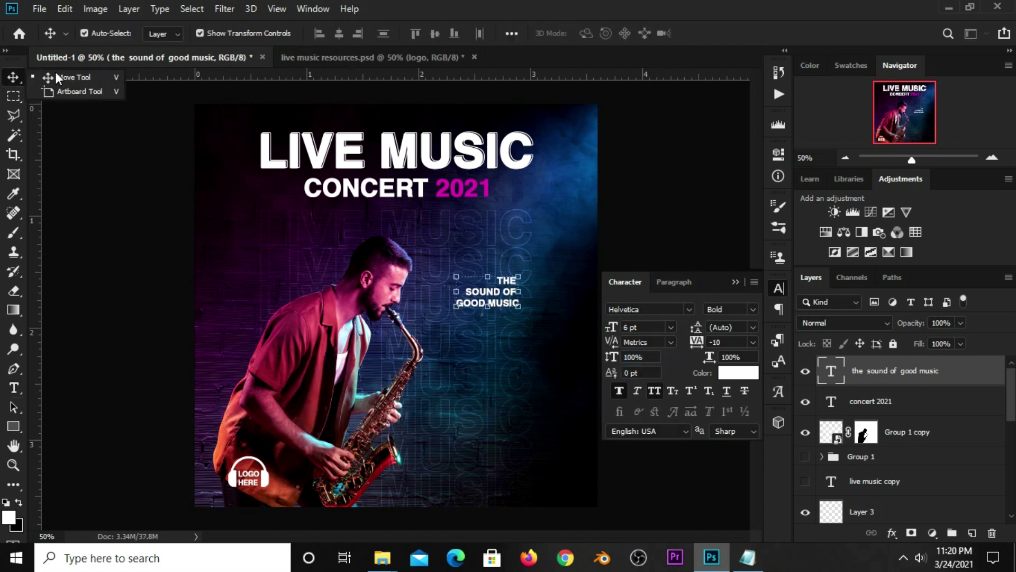
pyautogui.click(736, 282)
pyautogui.moveTo(506, 275)
pyautogui.mouseDown()
pyautogui.moveTo(538, 341)
pyautogui.moveTo(648, 347)
pyautogui.mouseUp()
pyautogui.press('Return')
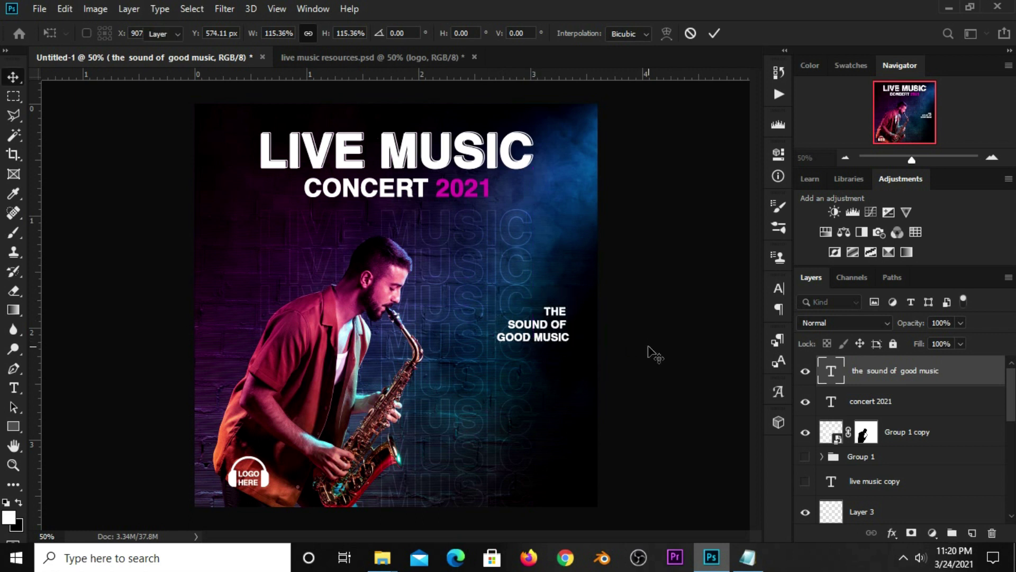
pyautogui.click(644, 342)
# Step: Drag the visualizer layer from the resources file into the poster and scale it to about 62%
pyautogui.click(306, 58)
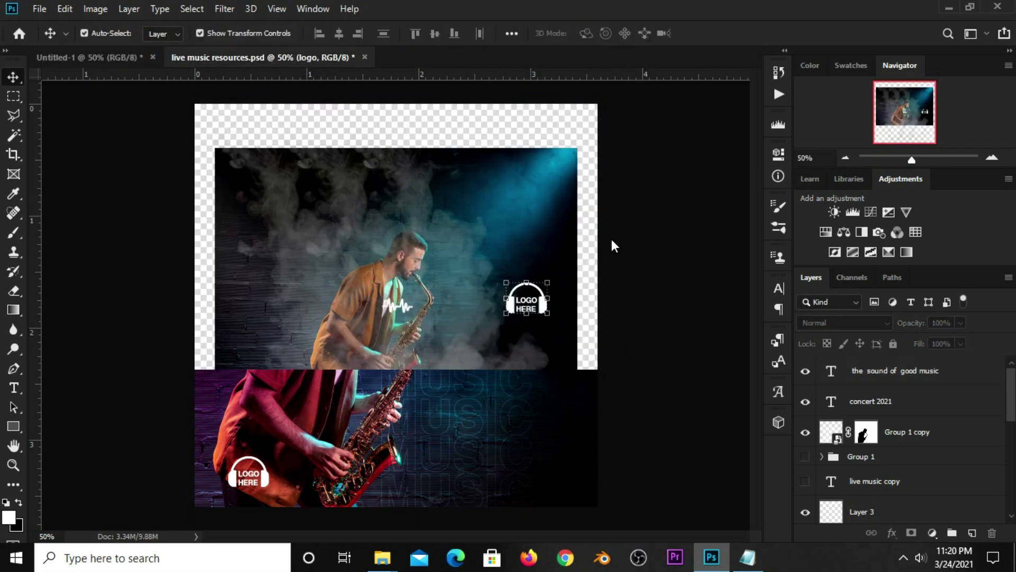
pyautogui.click(404, 307)
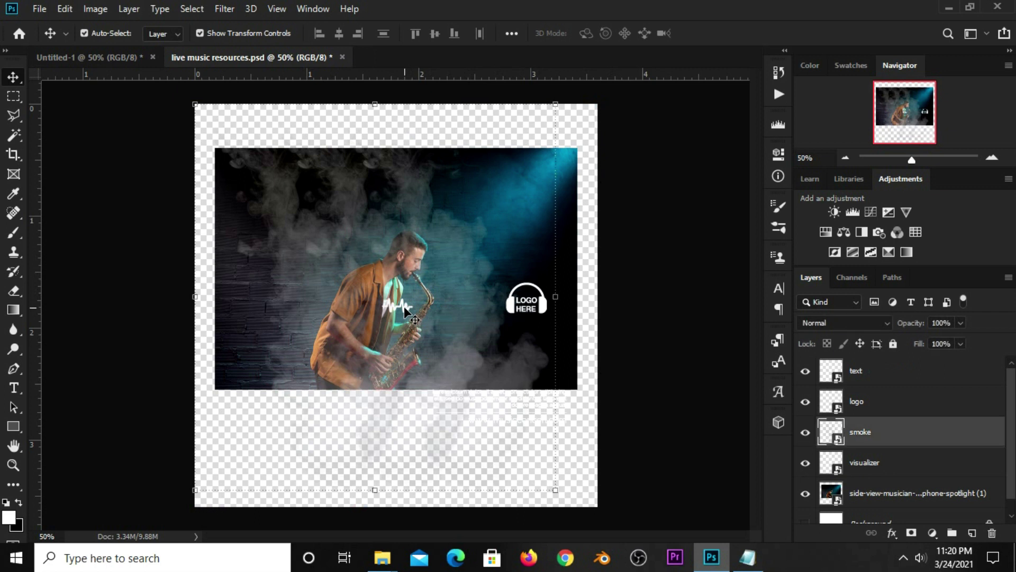
pyautogui.click(889, 460)
pyautogui.moveTo(222, 170)
pyautogui.mouseDown()
pyautogui.moveTo(383, 339)
pyautogui.moveTo(424, 347)
pyautogui.mouseUp()
pyautogui.hotkey('ctrl', 't')
pyautogui.moveTo(401, 308); pyautogui.dragTo(551, 295)
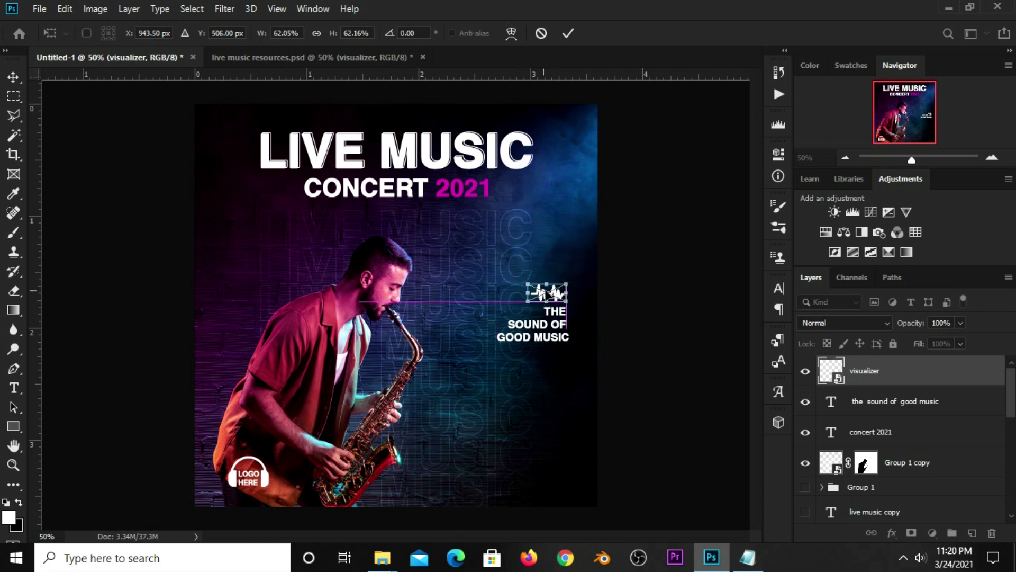
pyautogui.press('Return')
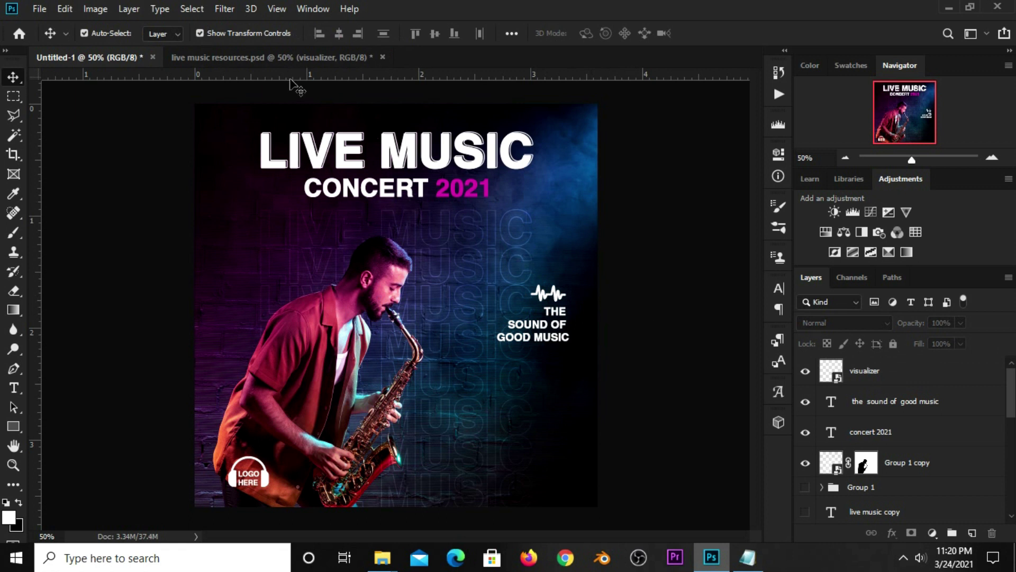
pyautogui.click(270, 57)
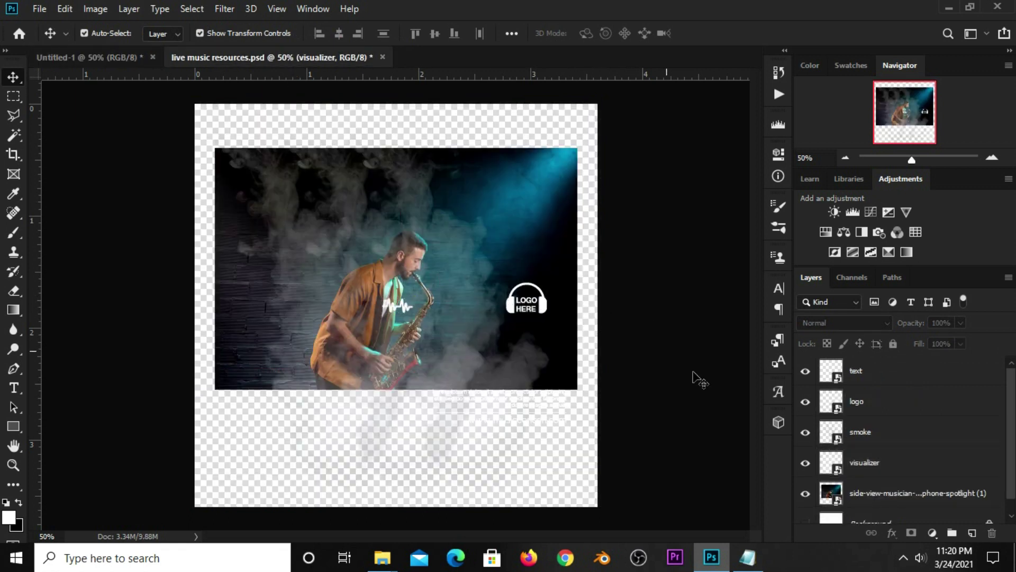
pyautogui.click(863, 374)
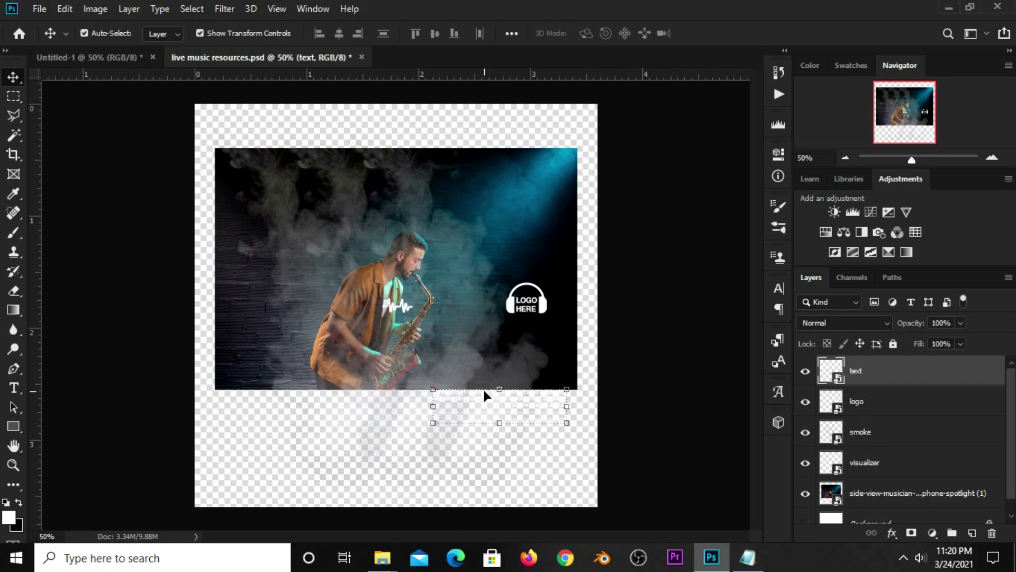
pyautogui.moveTo(491, 410); pyautogui.dragTo(498, 384)
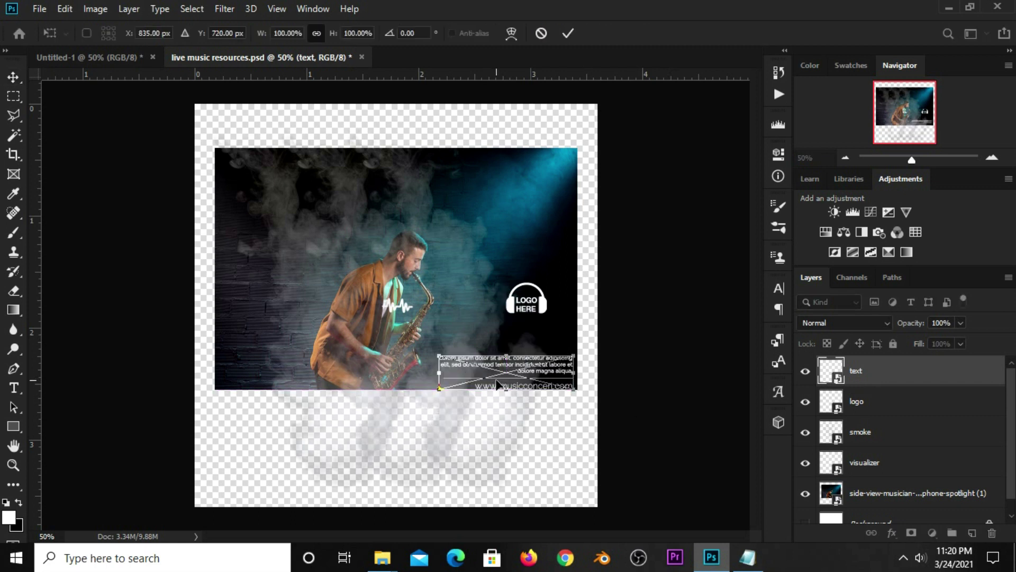
pyautogui.press('Return')
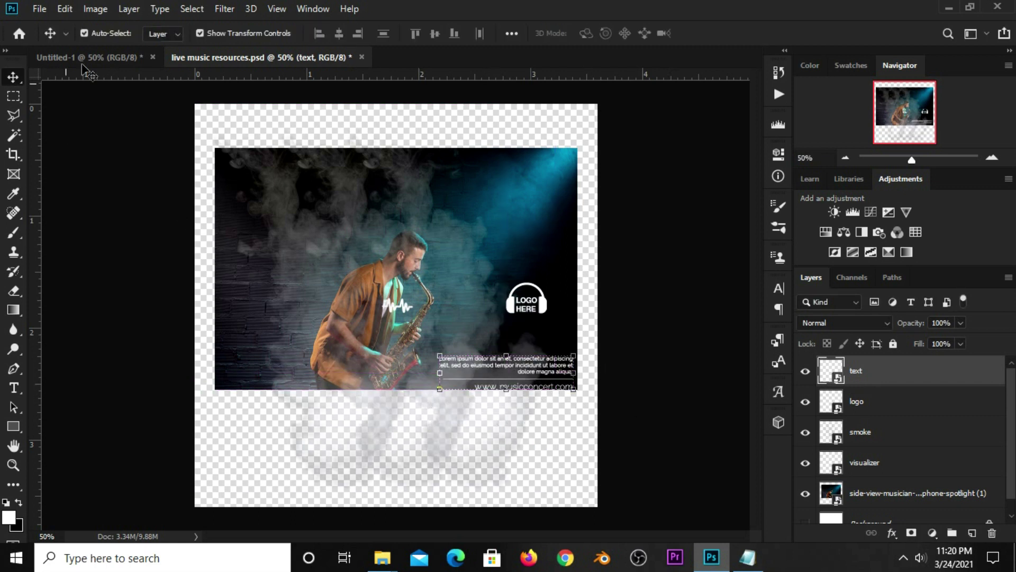
pyautogui.moveTo(85, 66)
pyautogui.mouseDown()
pyautogui.moveTo(400, 283)
pyautogui.moveTo(506, 482)
pyautogui.mouseUp()
pyautogui.hotkey('ctrl', 't')
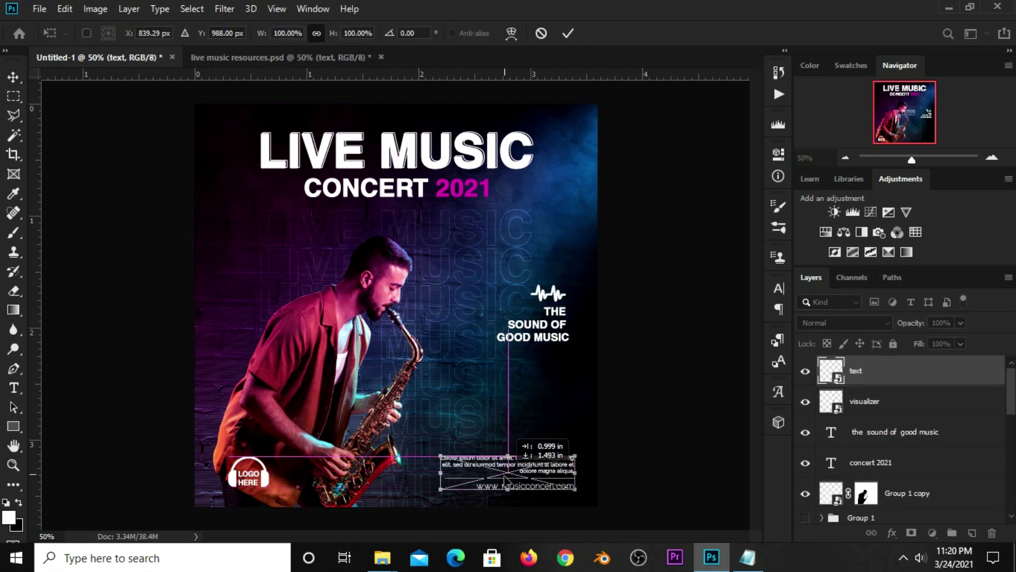
pyautogui.moveTo(505, 480); pyautogui.dragTo(499, 482)
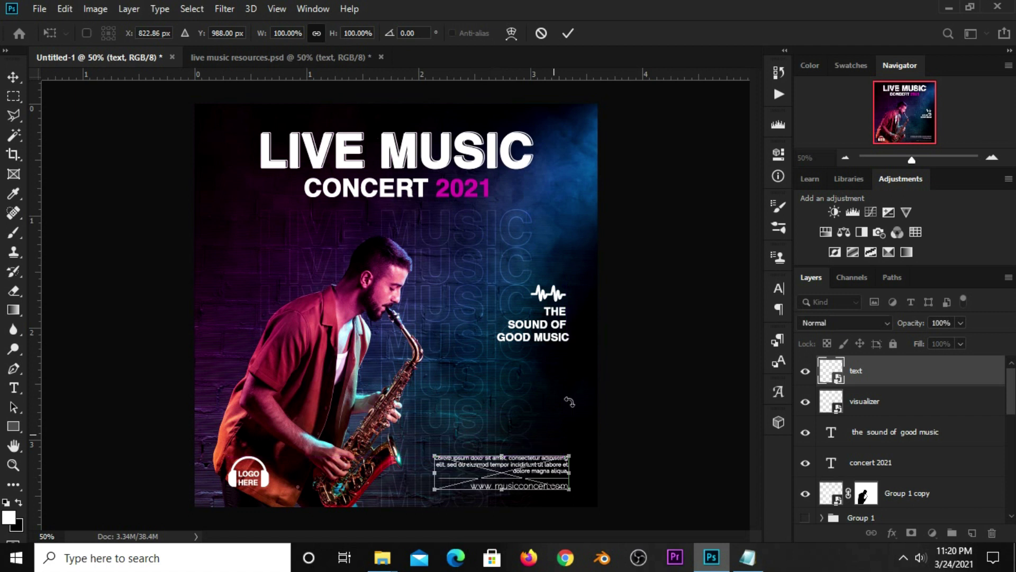
pyautogui.click(567, 33)
pyautogui.click(560, 325)
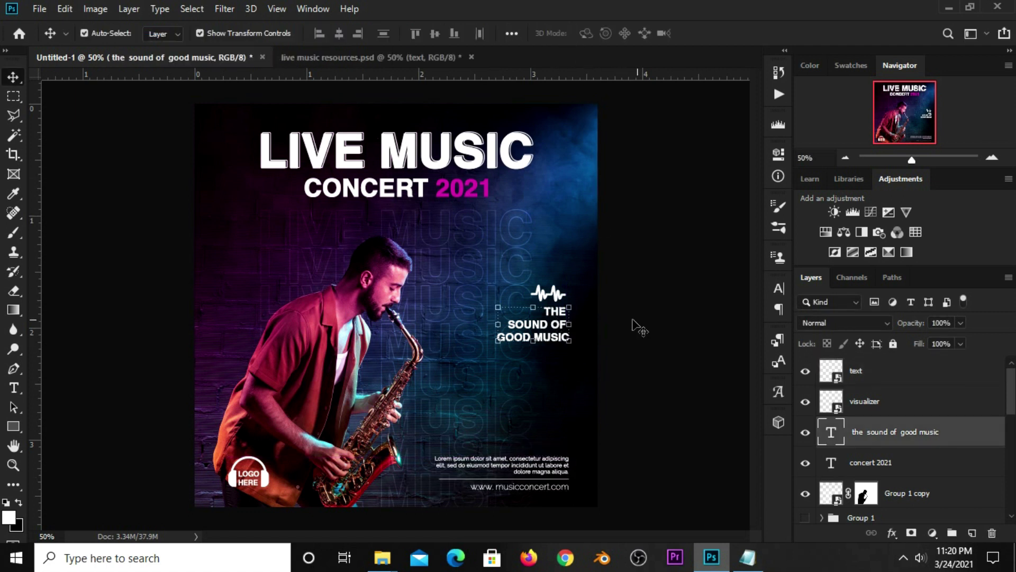
# Step: Check the tagline's paragraph settings, then free-transform it up to about 113% width
pyautogui.click(775, 284)
pyautogui.click(673, 281)
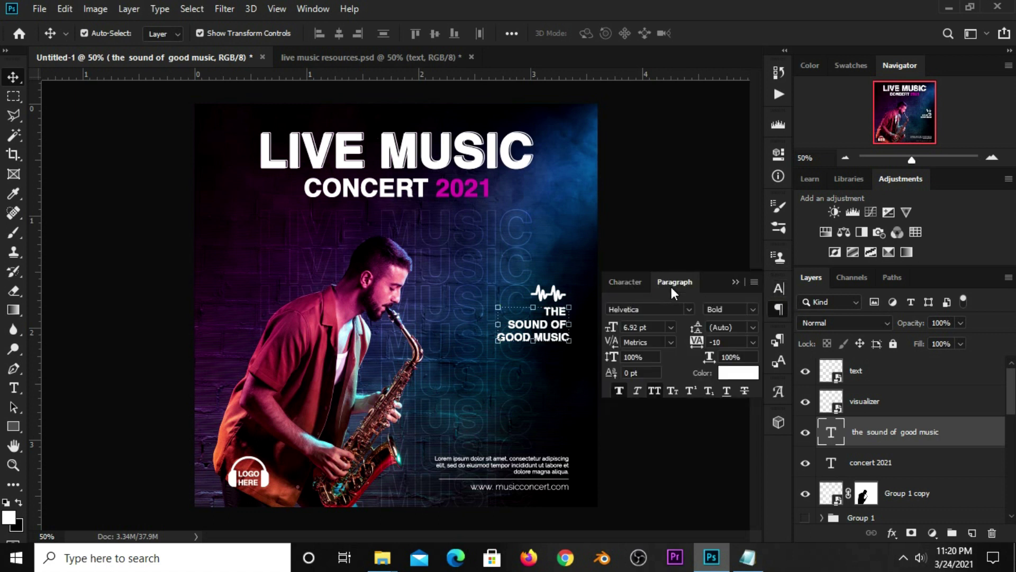
pyautogui.click(736, 282)
pyautogui.click(588, 327)
pyautogui.click(540, 339)
pyautogui.hotkey('ctrl', 't')
pyautogui.moveTo(492, 342); pyautogui.dragTo(486, 347)
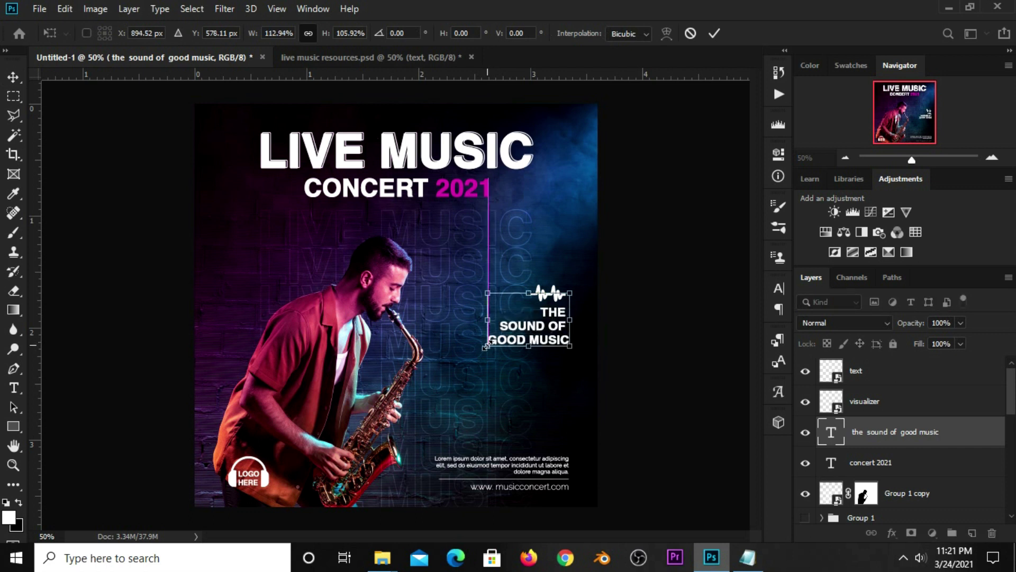
pyautogui.press('Return')
pyautogui.click(619, 339)
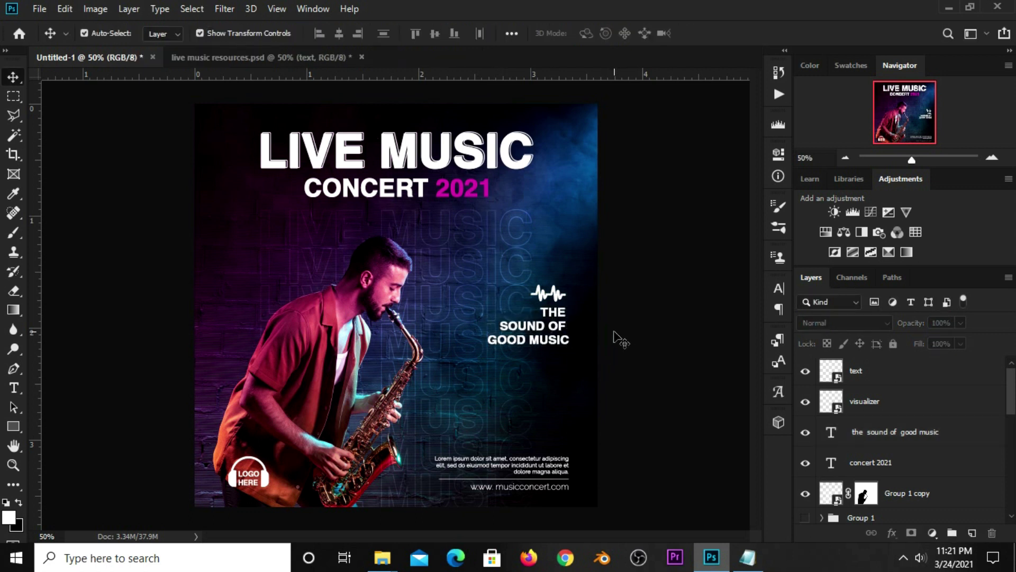
# Step: Add empty Layer 4 on top and load the wavy textured brush at 90 px, 10% spacing
pyautogui.click(971, 533)
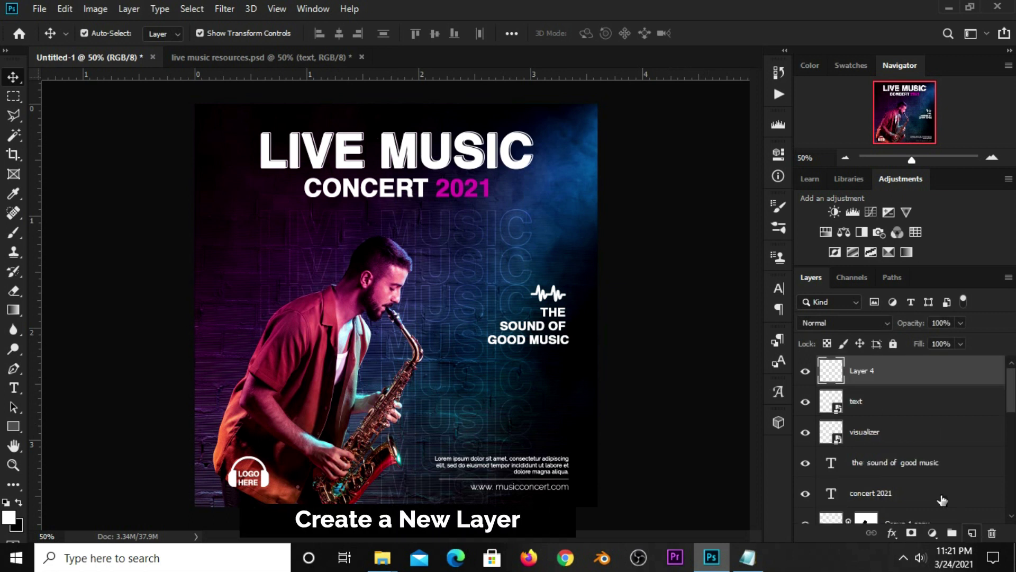
pyautogui.click(778, 208)
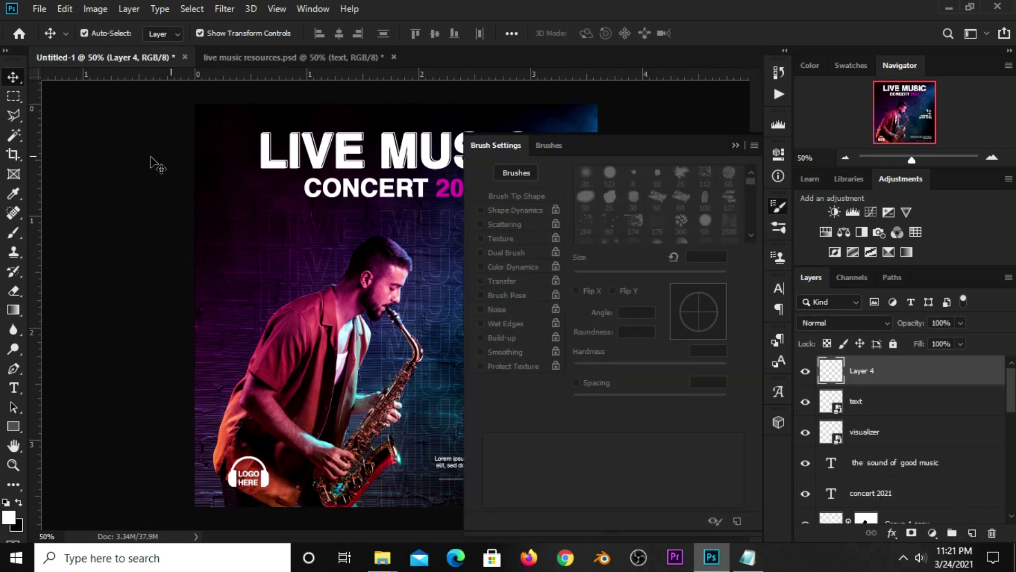
pyautogui.click(21, 236)
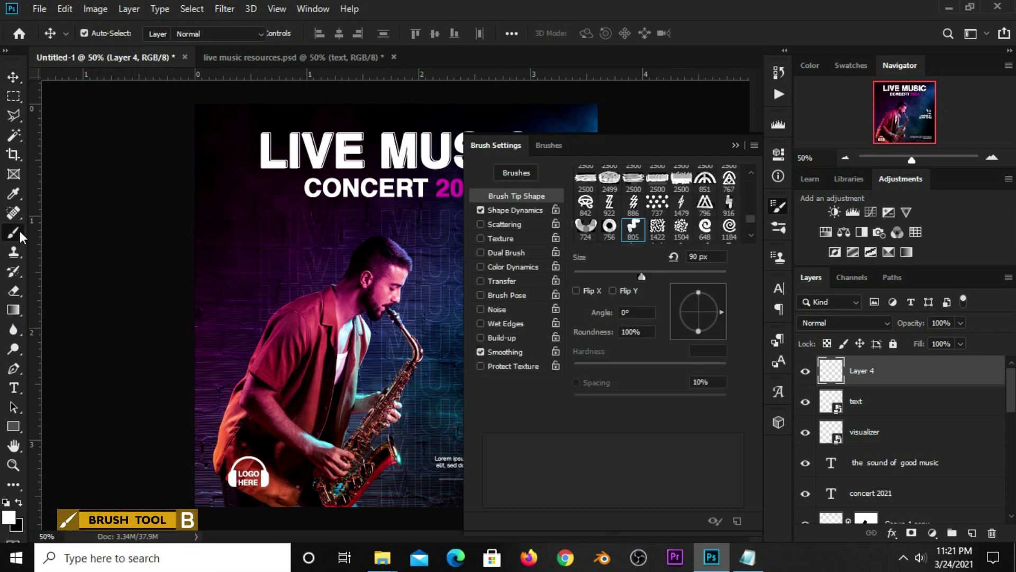
pyautogui.click(129, 237)
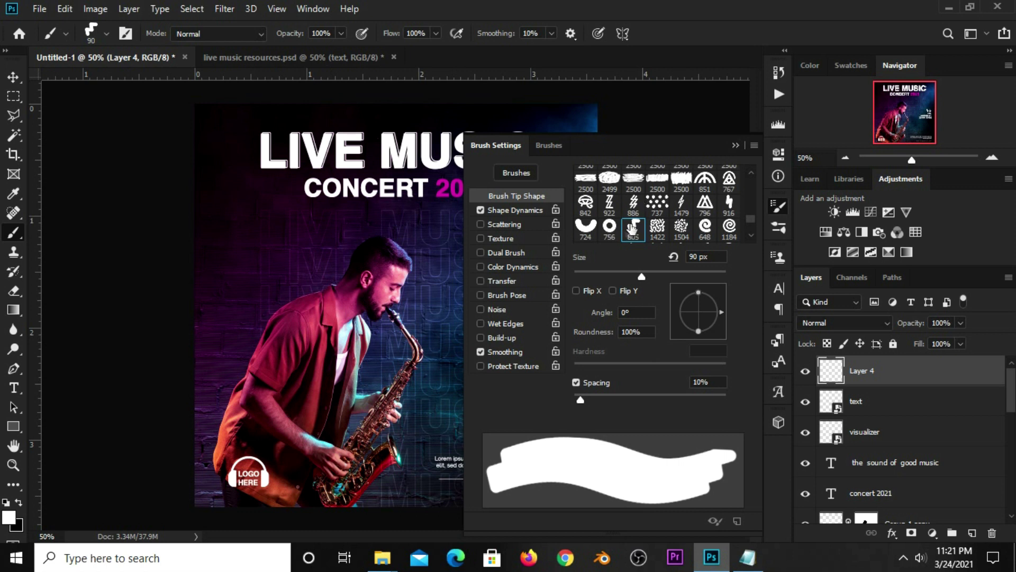
# Step: Close Brush Settings and set the brush size to 100 px
pyautogui.click(735, 145)
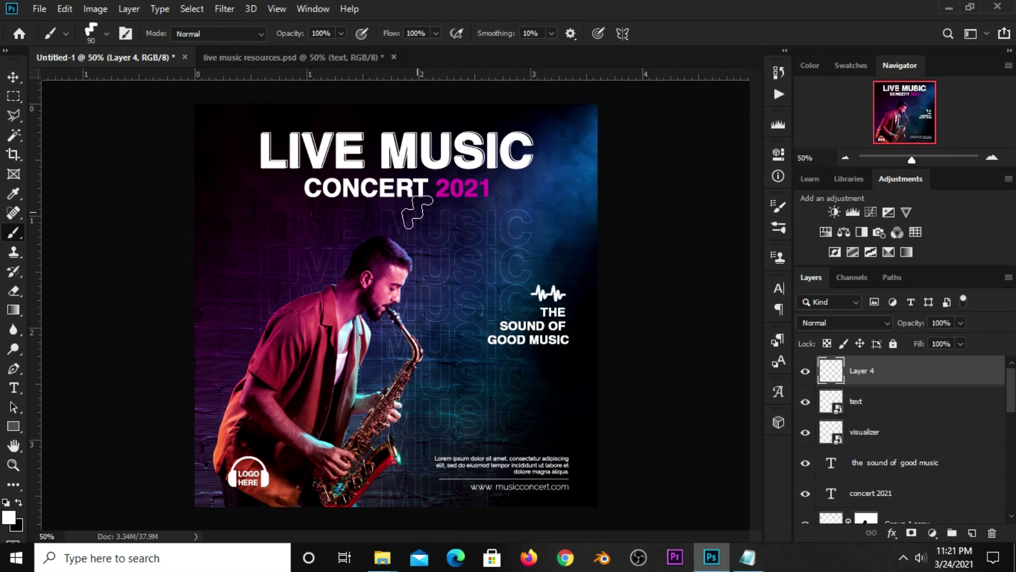
pyautogui.click(106, 34)
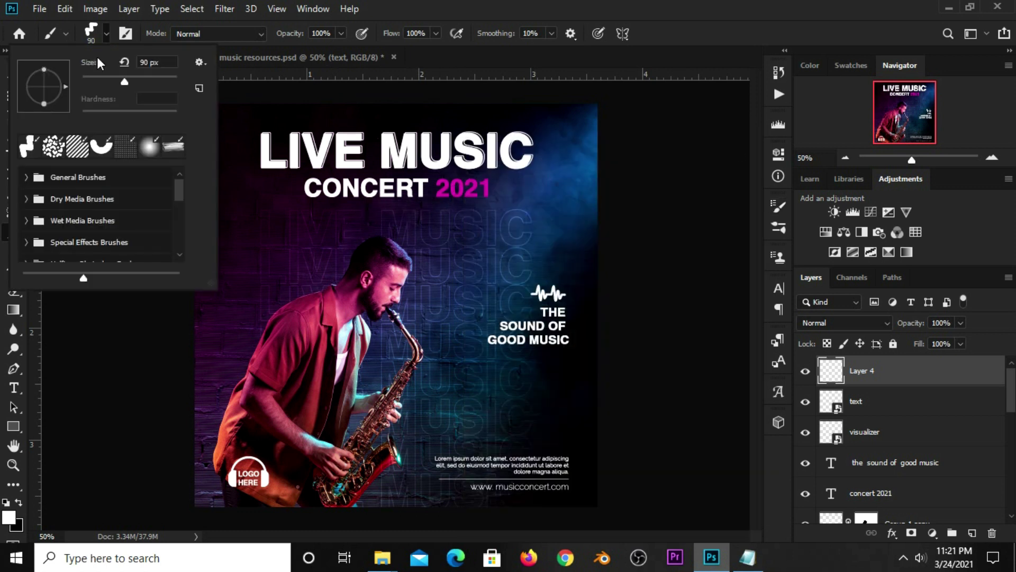
pyautogui.press('Return')
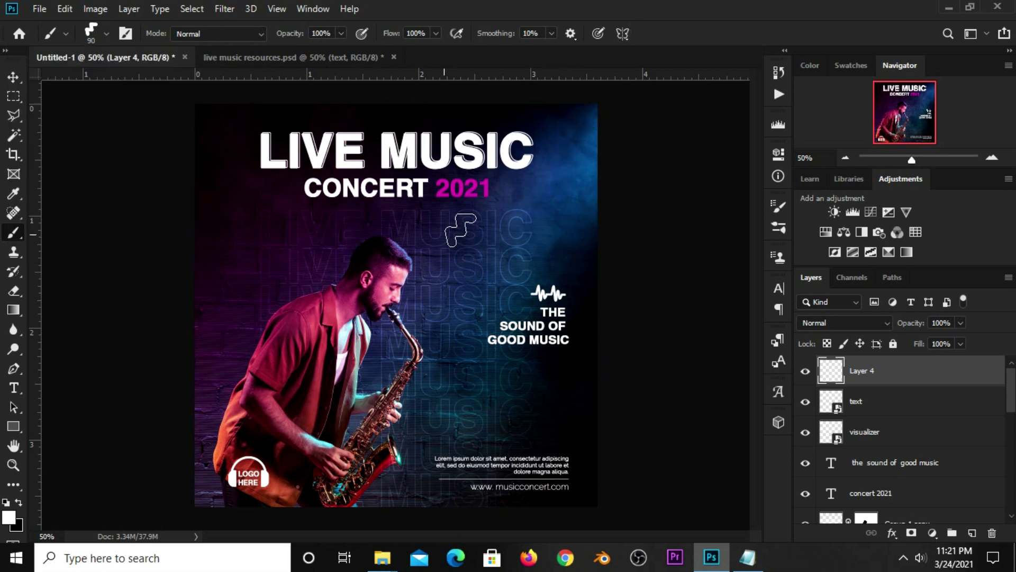
pyautogui.press('[')
pyautogui.press('[')
pyautogui.press(']')
pyautogui.press(']')
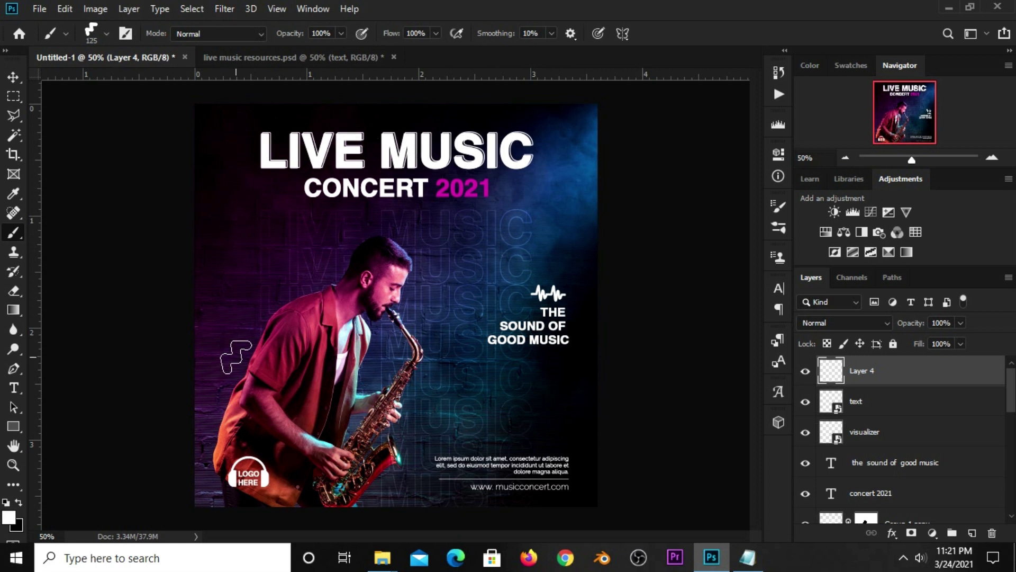
# Step: Stamp a white squiggle on Layer 4 at the lower right and rotate it about 14°
pyautogui.click(579, 401)
pyautogui.click(15, 79)
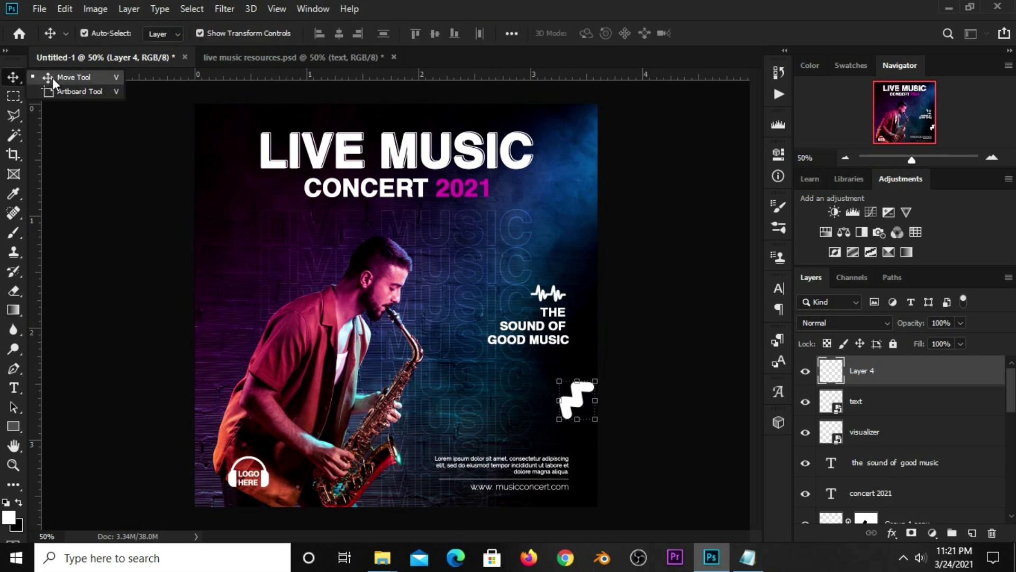
pyautogui.moveTo(563, 378); pyautogui.dragTo(617, 356)
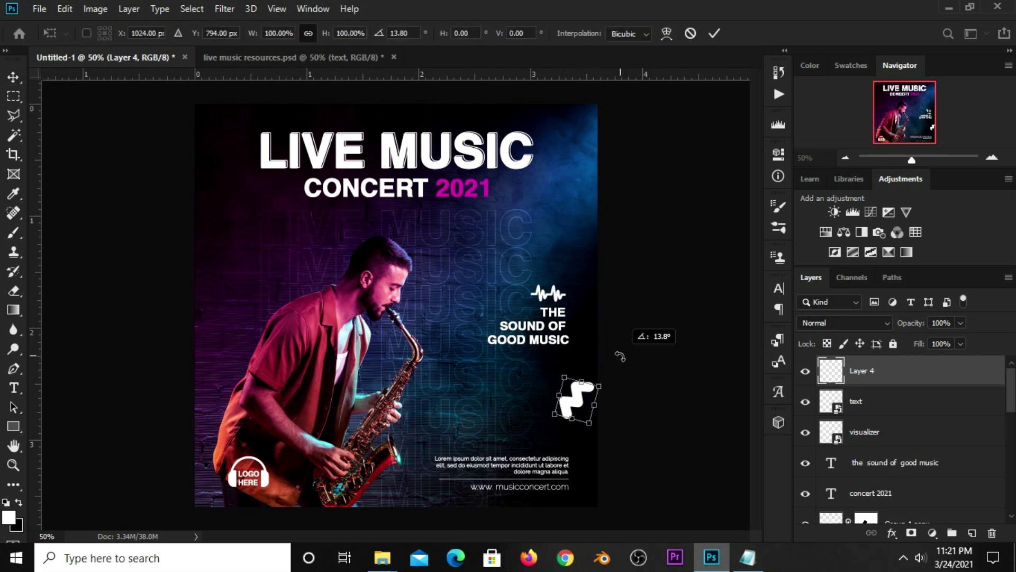
pyautogui.click(716, 34)
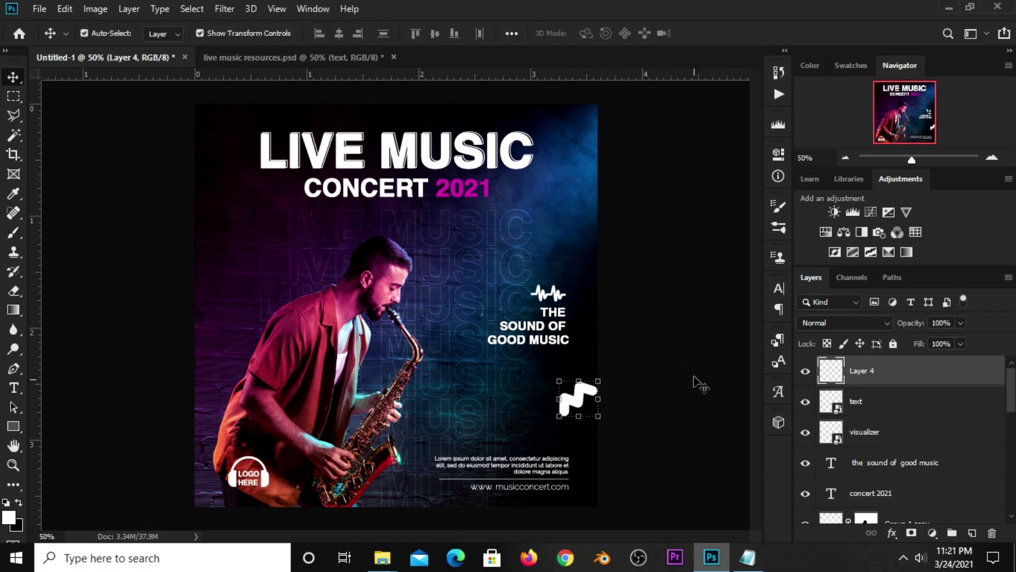
pyautogui.click(892, 533)
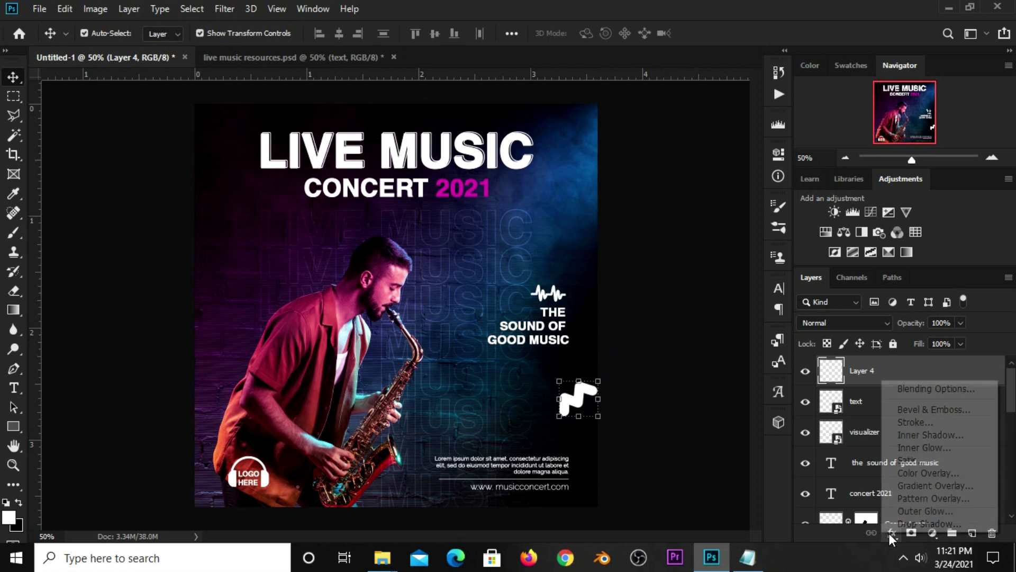
# Step: Give Layer 4's white squiggle a drop shadow with 12 px distance
pyautogui.click(901, 390)
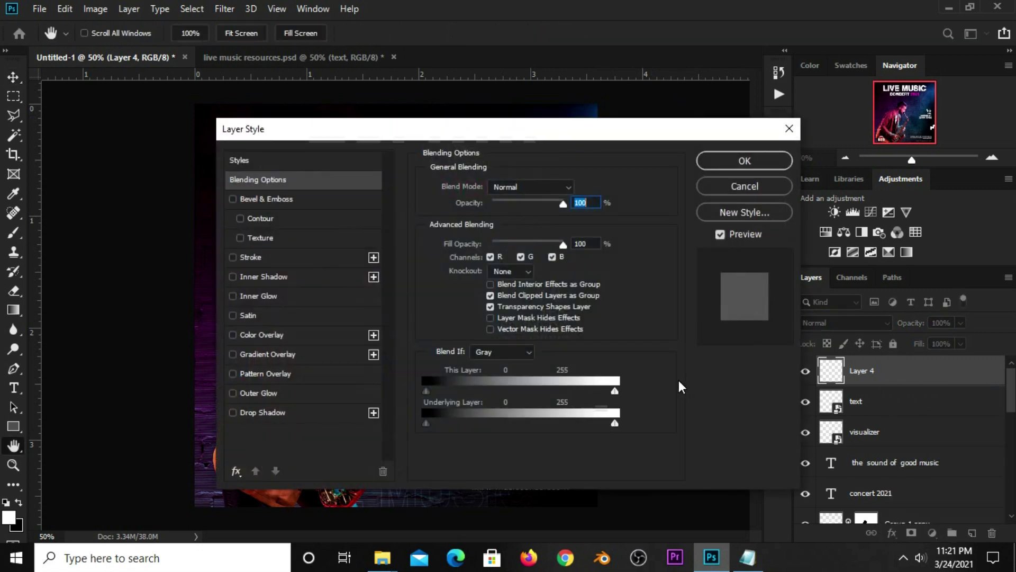
pyautogui.click(290, 412)
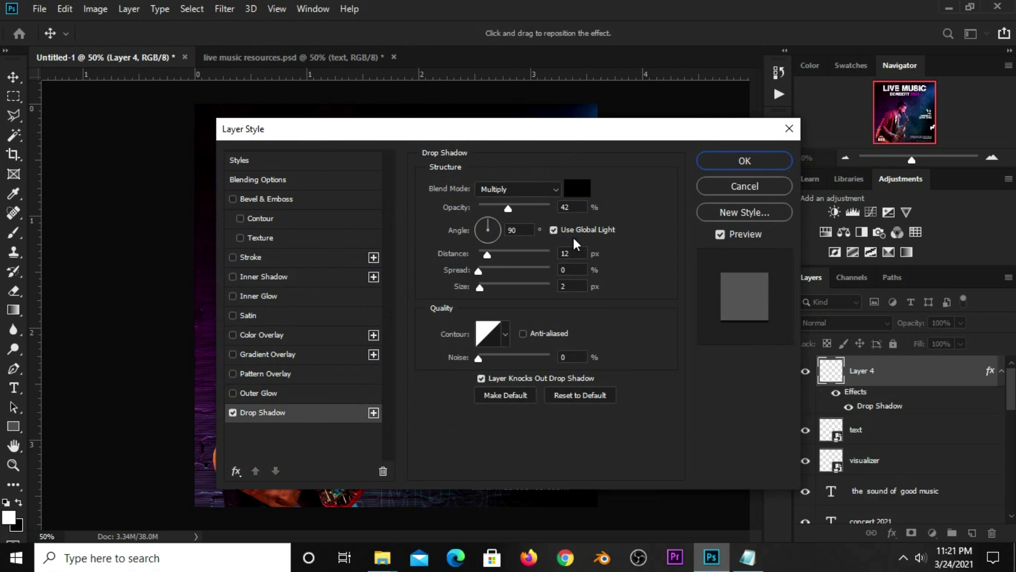
pyautogui.doubleClick(568, 257)
pyautogui.write('12')
pyautogui.press('Tab')
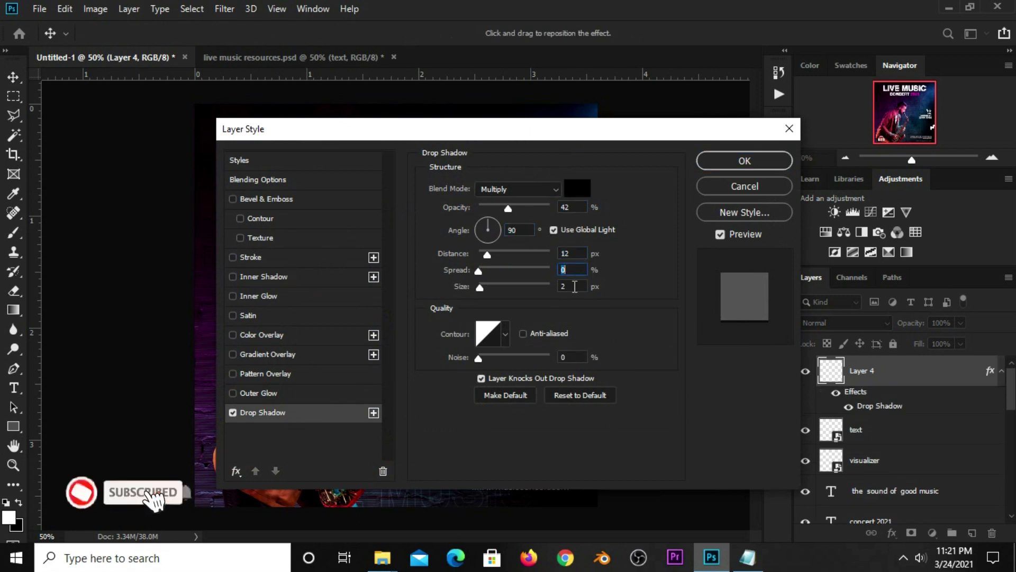
pyautogui.click(709, 166)
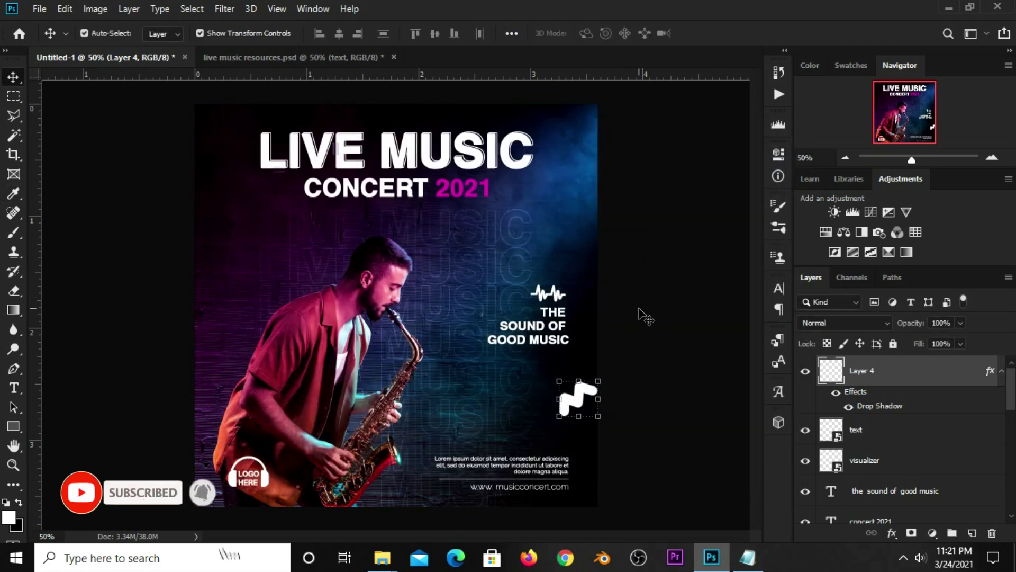
pyautogui.click(754, 394)
pyautogui.click(806, 373)
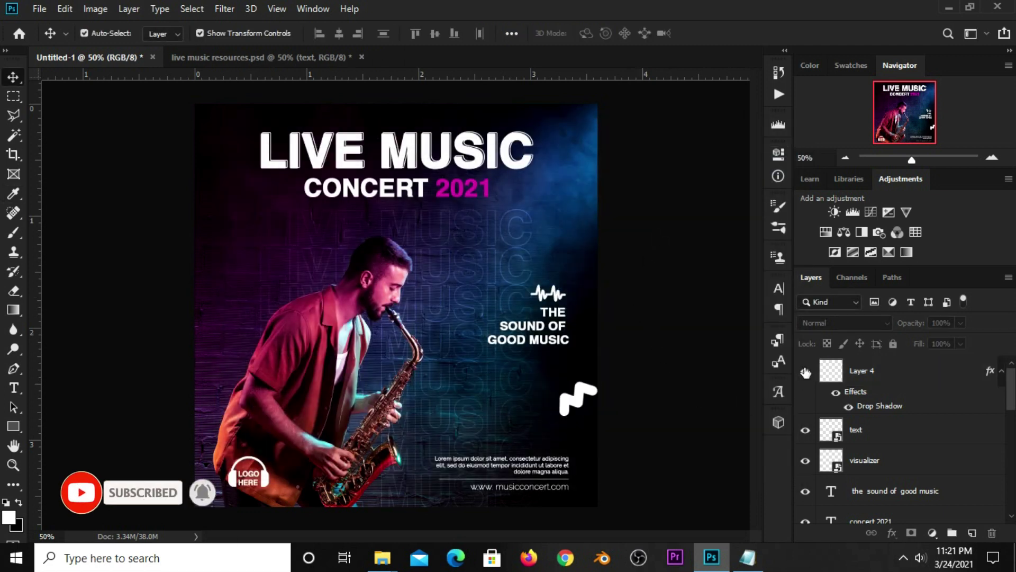
# Step: Add a new layer with an 80 px brush and magenta sampled from the pink 2021
pyautogui.click(972, 532)
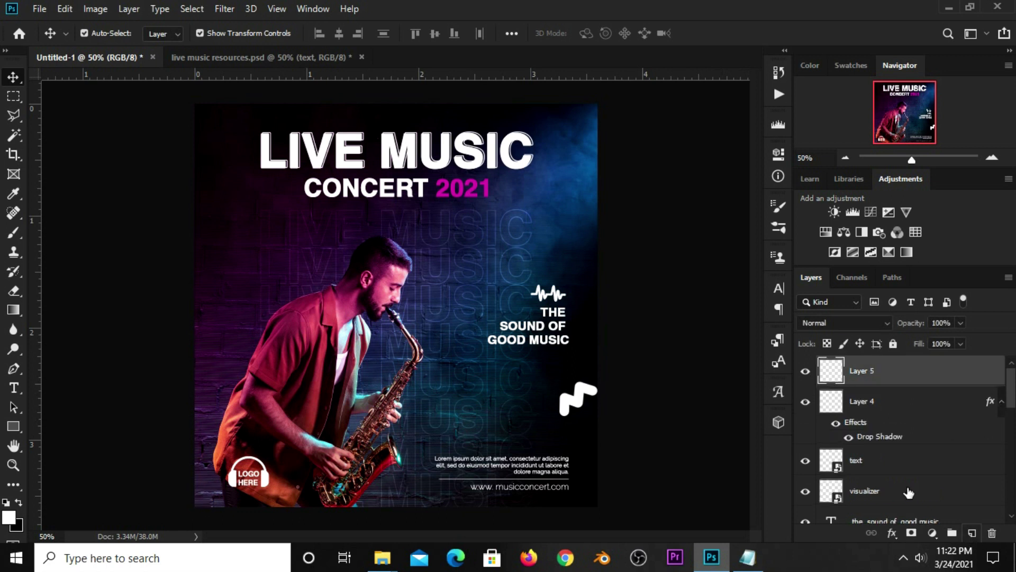
pyautogui.rightClick(8, 230)
pyautogui.click(119, 235)
pyautogui.click(93, 40)
pyautogui.click(94, 38)
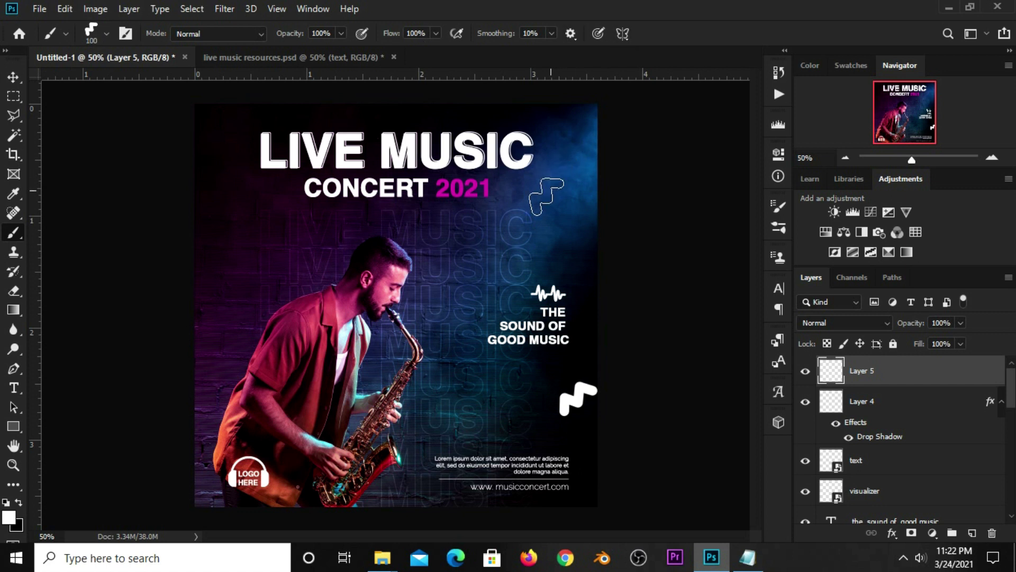
pyautogui.press('[')
pyautogui.press('[')
pyautogui.press('[')
pyautogui.press('[')
pyautogui.click(9, 518)
pyautogui.click(477, 186)
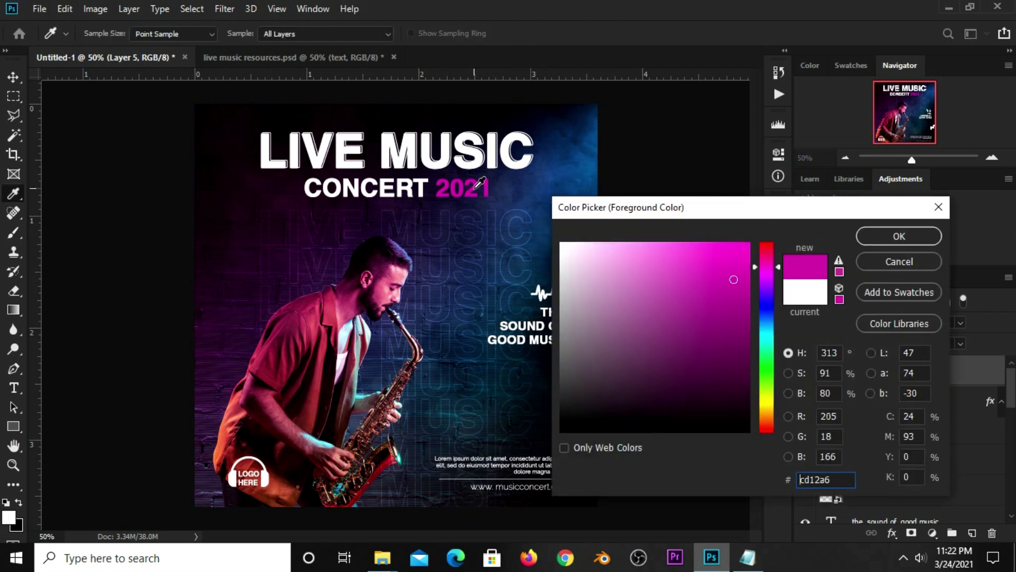
pyautogui.doubleClick(839, 485)
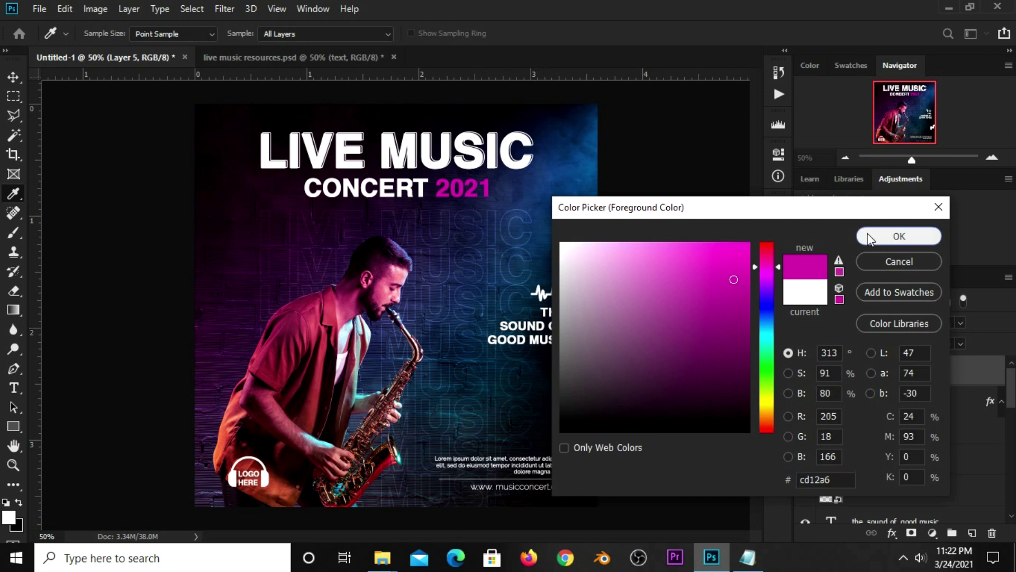
pyautogui.click(899, 237)
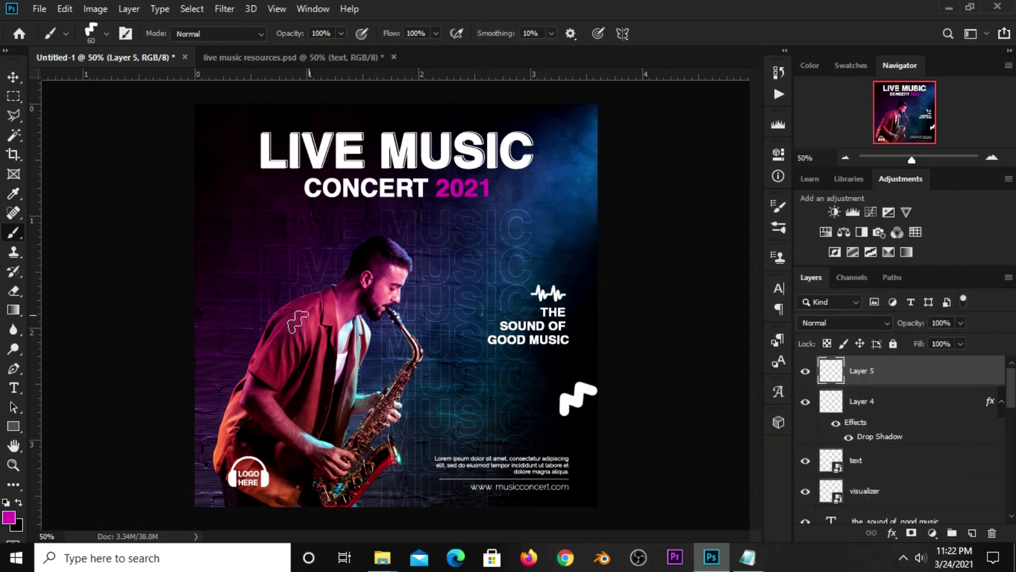
# Step: Stamp magenta squiggles left of the saxophonist and near the top right, rotating the top one about -72°
pyautogui.click(223, 367)
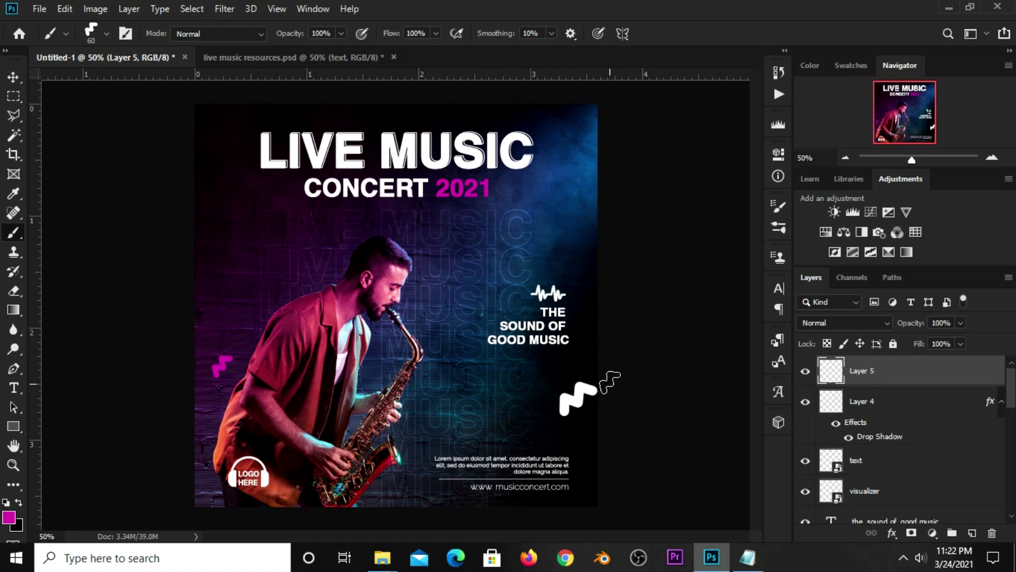
pyautogui.click(973, 533)
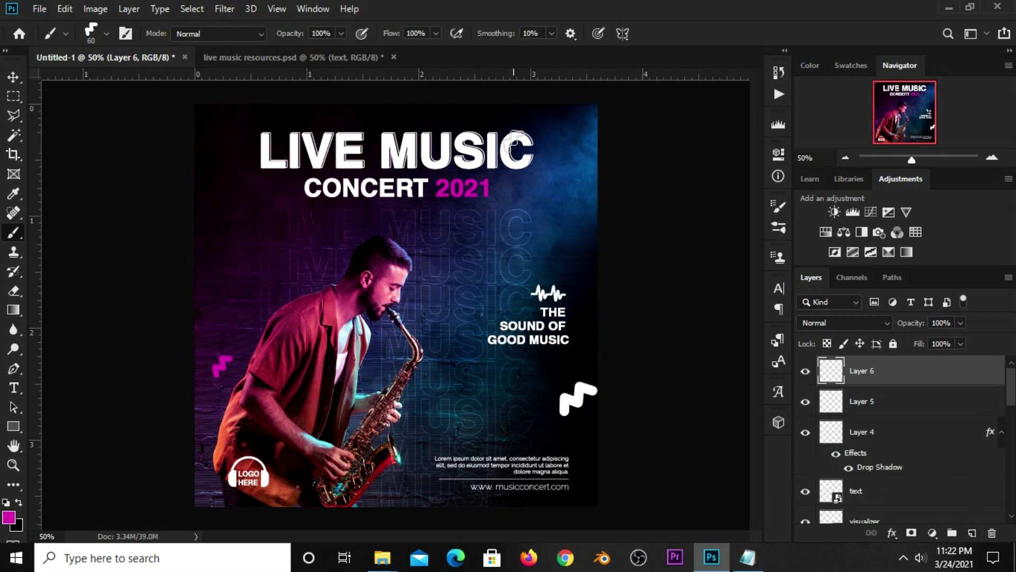
pyautogui.click(551, 126)
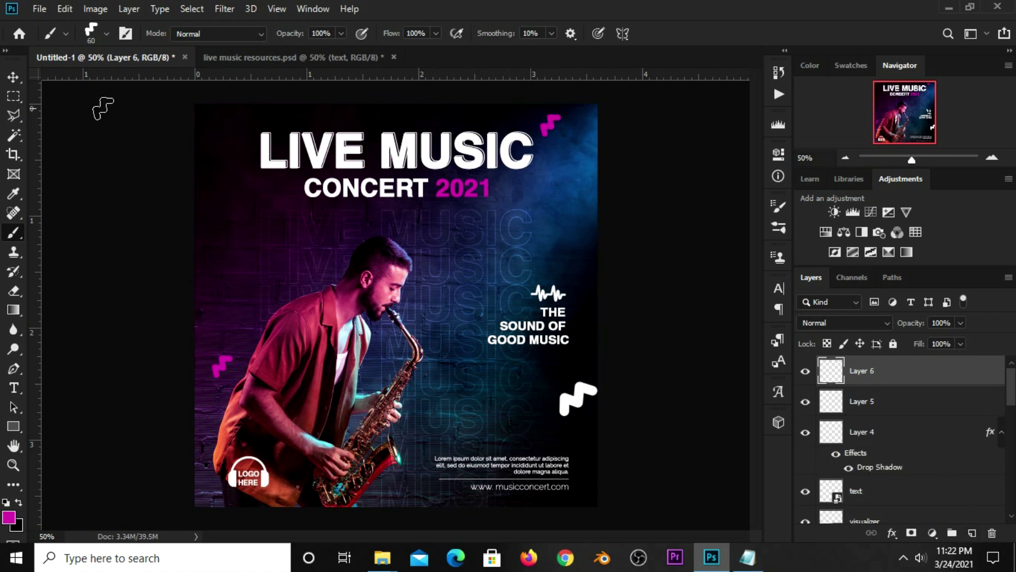
pyautogui.click(13, 79)
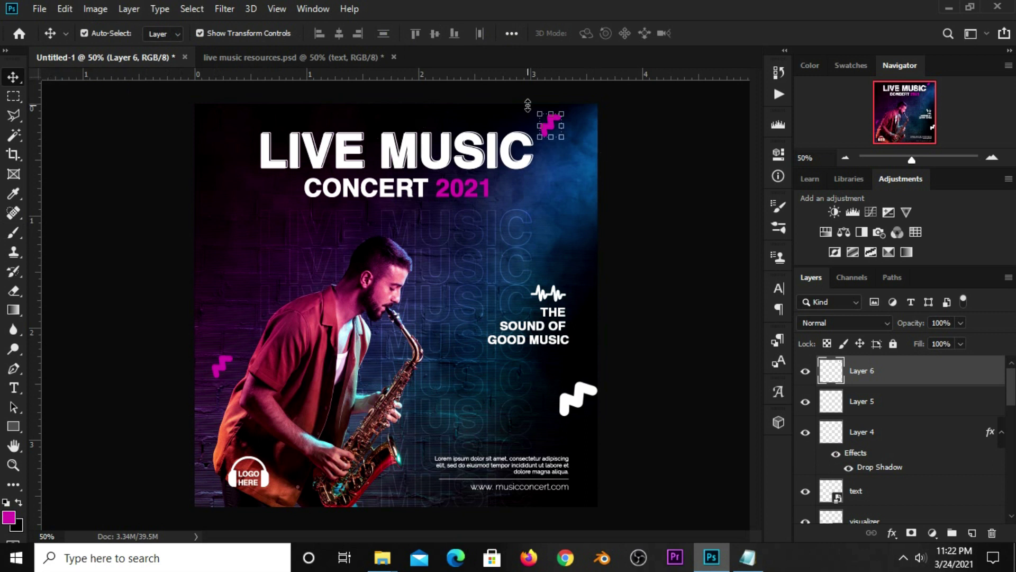
pyautogui.moveTo(536, 109); pyautogui.dragTo(516, 133)
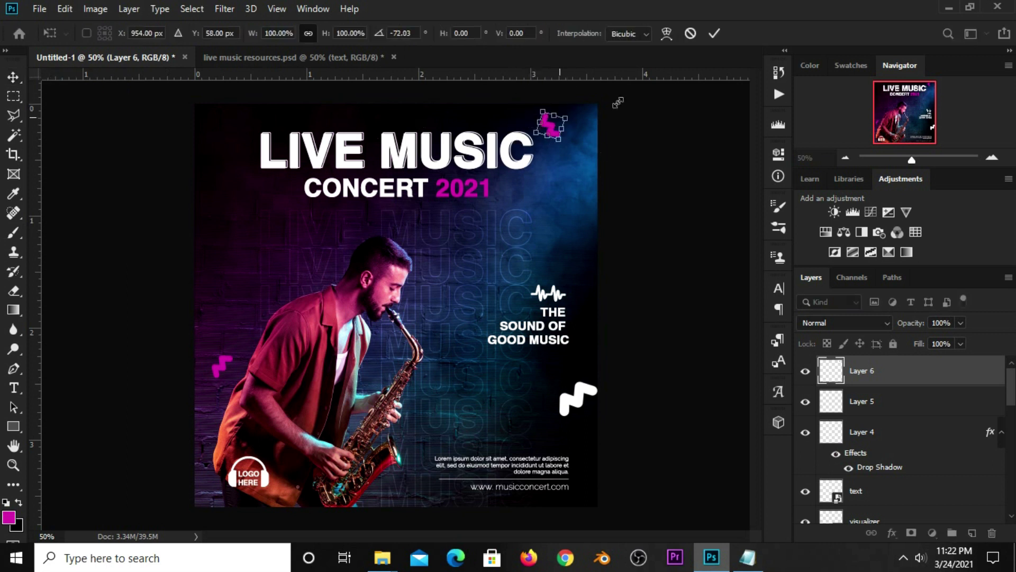
pyautogui.click(715, 34)
pyautogui.click(677, 248)
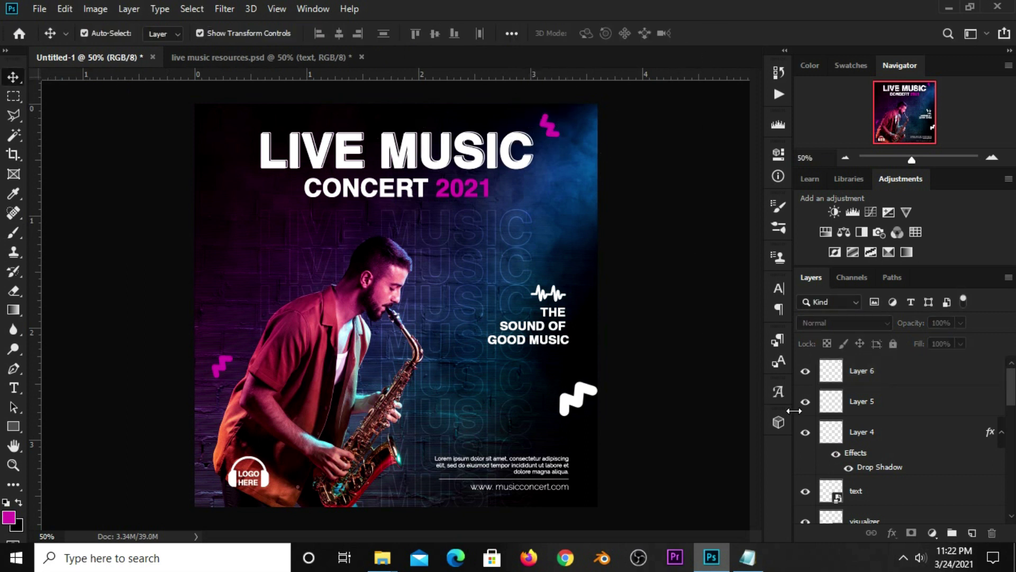
pyautogui.click(883, 438)
# Step: Copy Layer 4's drop shadow onto Layers 5 and 6, then add empty Layer 7
pyautogui.click(805, 432)
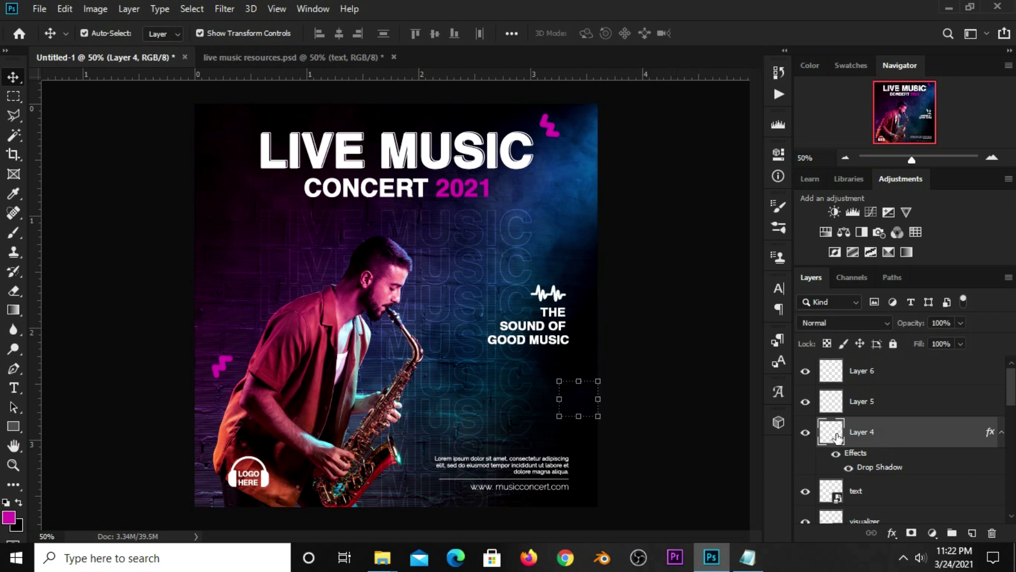
pyautogui.rightClick(862, 431)
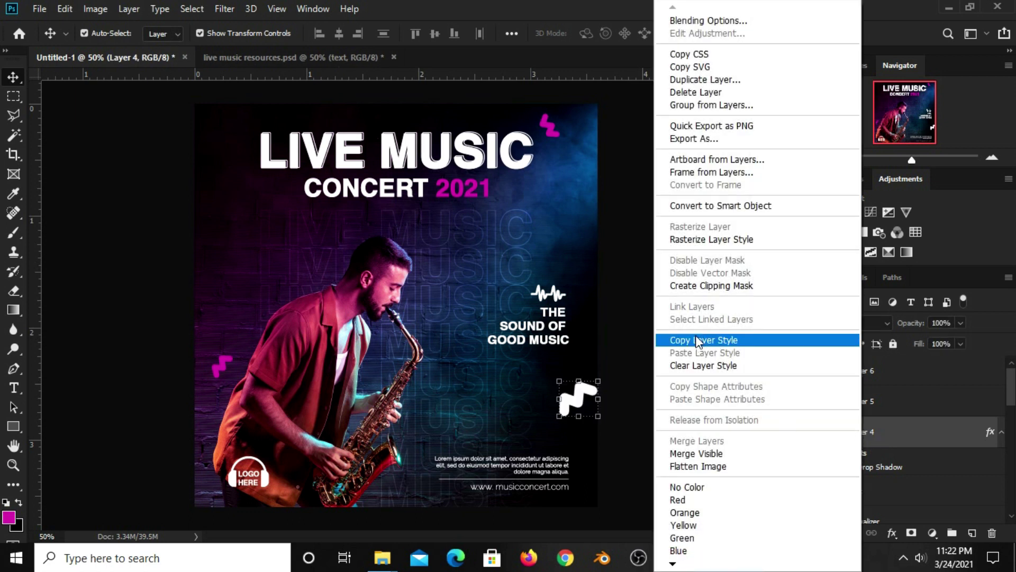
pyautogui.click(696, 339)
pyautogui.click(553, 135)
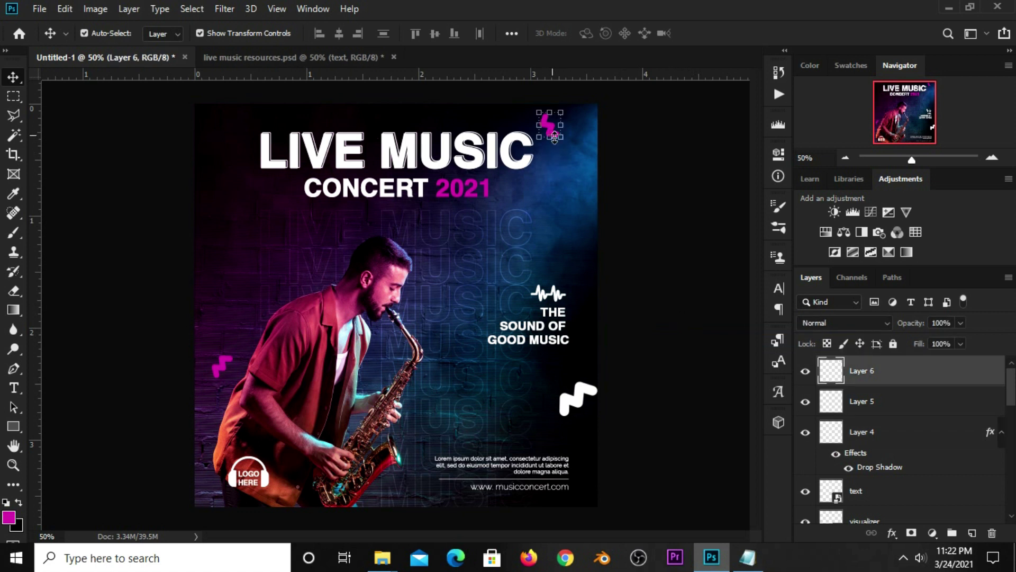
pyautogui.keyDown('shift'); pyautogui.click(882, 405); pyautogui.keyUp('shift')
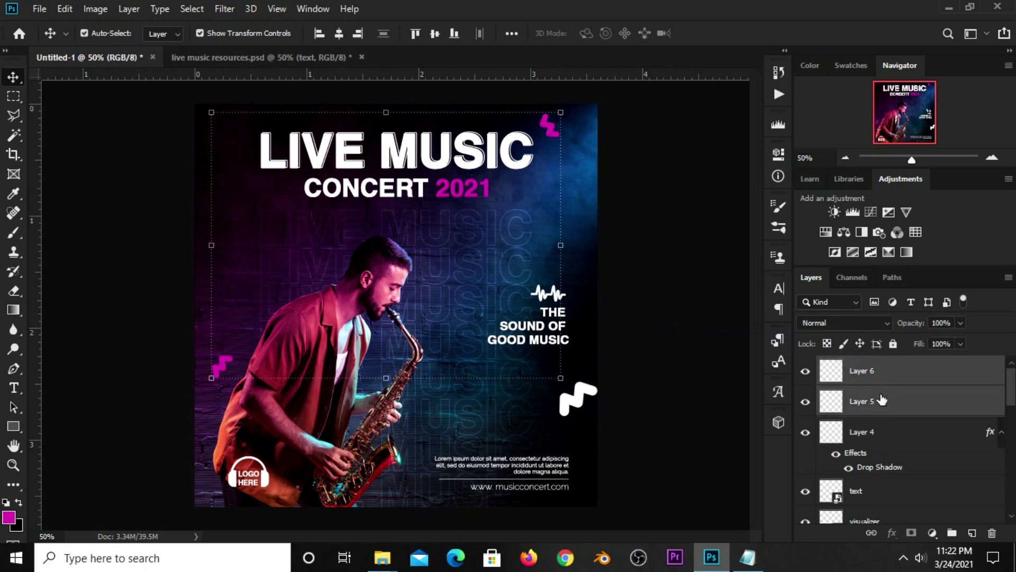
pyautogui.rightClick(882, 401)
pyautogui.click(727, 353)
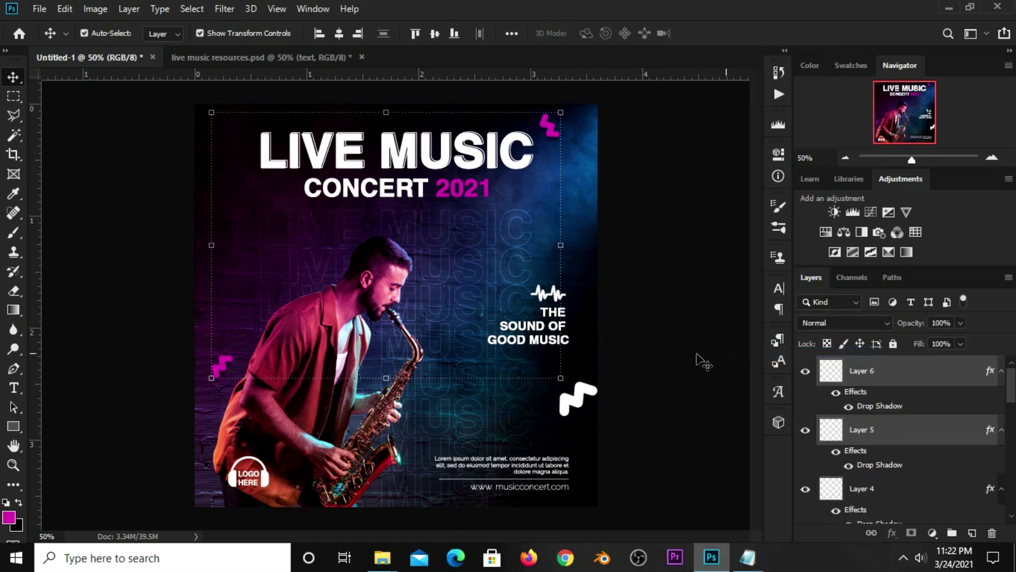
pyautogui.click(663, 319)
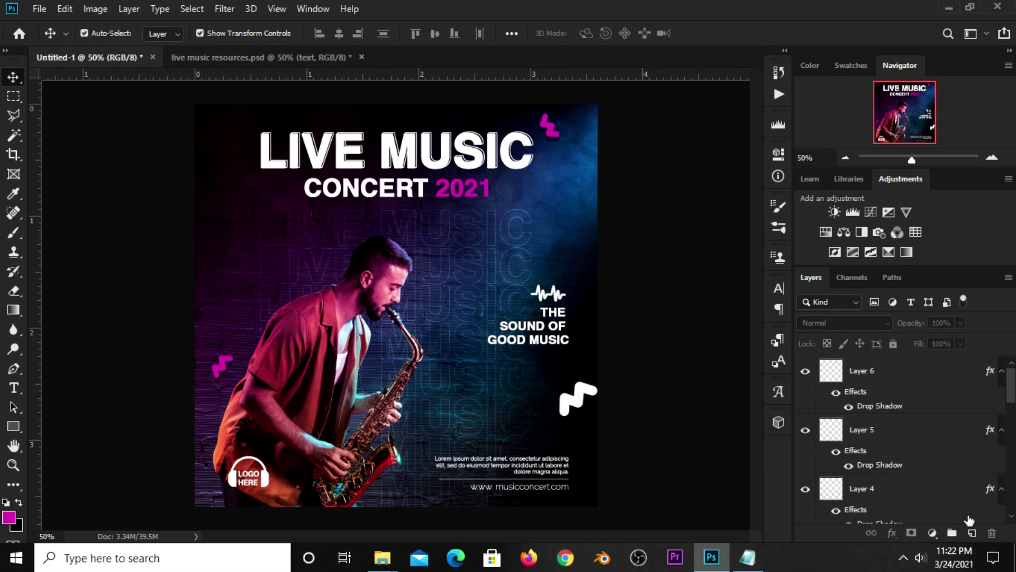
pyautogui.click(972, 533)
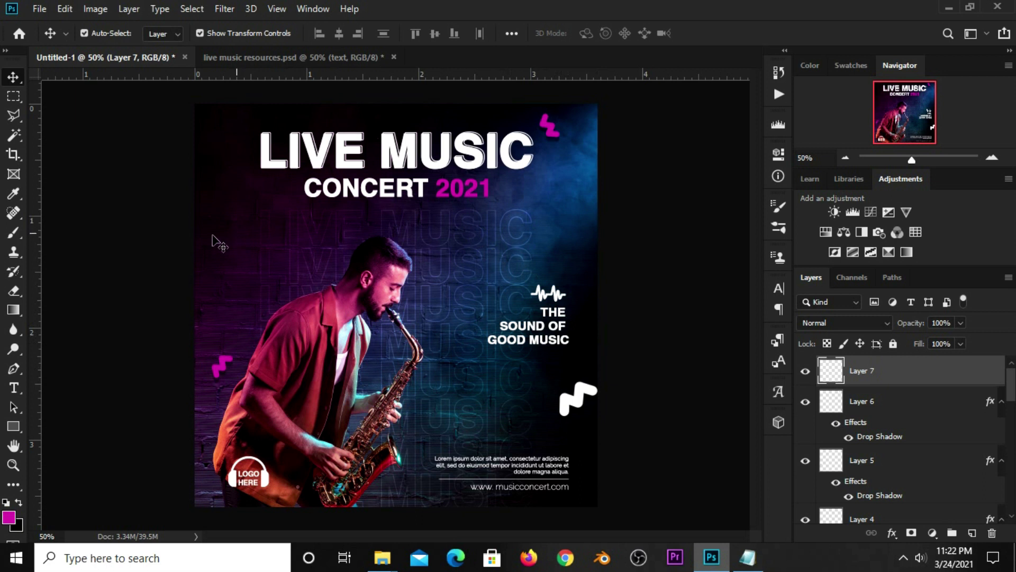
# Step: Pick a U-shaped brush tip in white and stamp it left of the man's head
pyautogui.rightClick(23, 223)
pyautogui.click(116, 228)
pyautogui.click(97, 26)
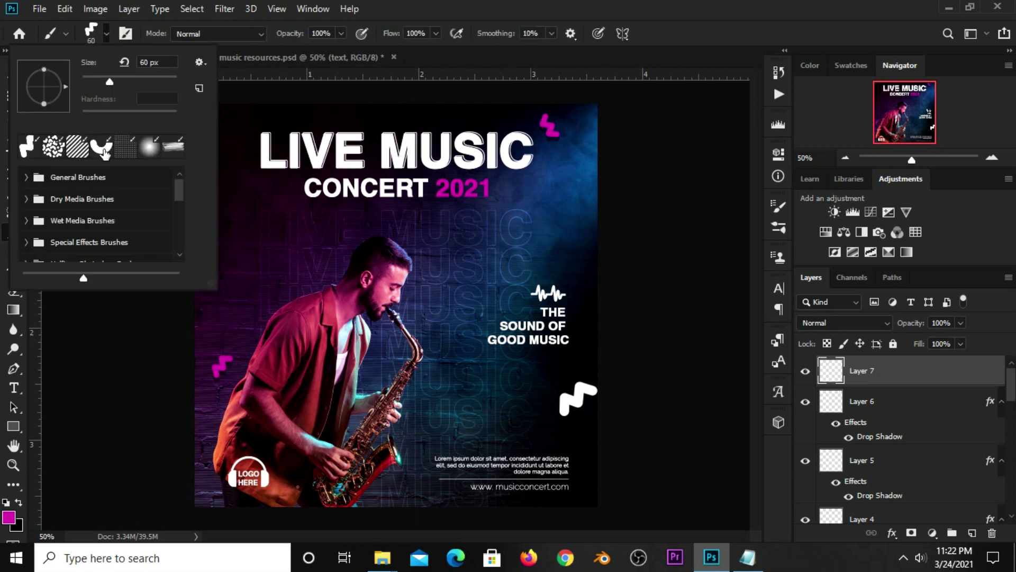
pyautogui.doubleClick(102, 147)
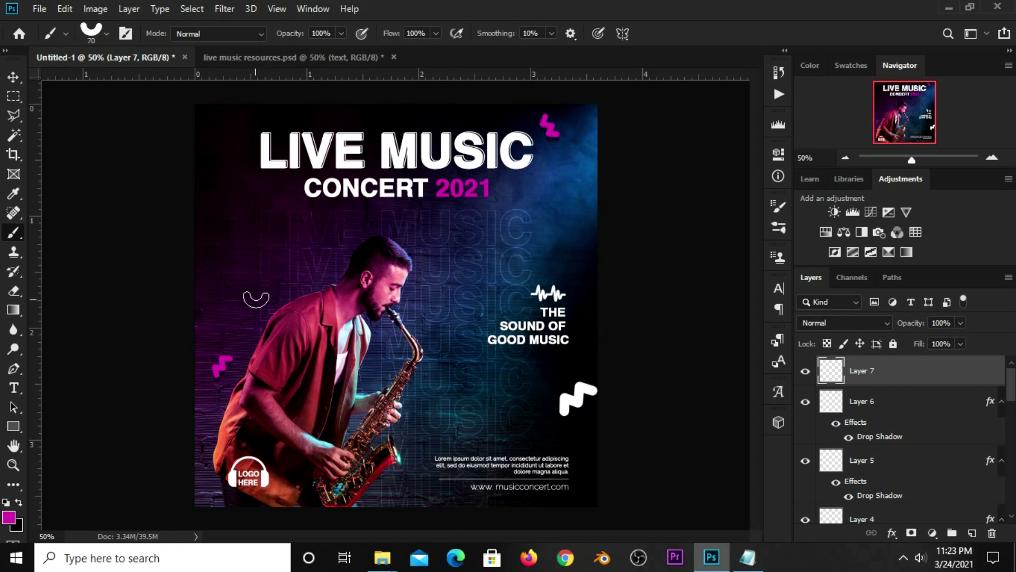
pyautogui.click(263, 295)
pyautogui.hotkey('ctrl', 'z')
pyautogui.click(6, 502)
pyautogui.click(23, 503)
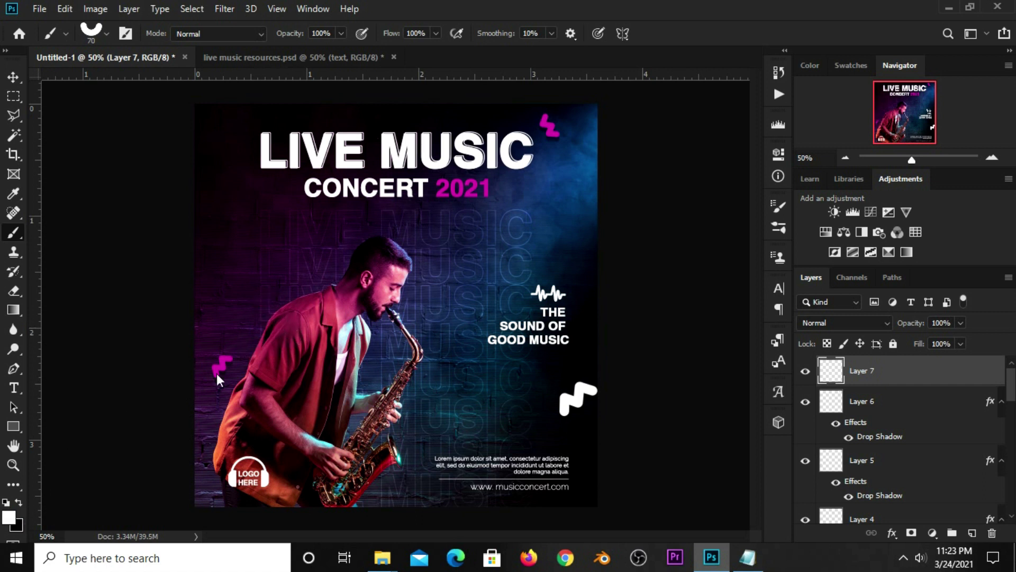
pyautogui.click(275, 288)
# Step: Stamp a white U on new Layer 8 by the saxophone, rotate it about 138°, and paste the drop shadow
pyautogui.click(972, 532)
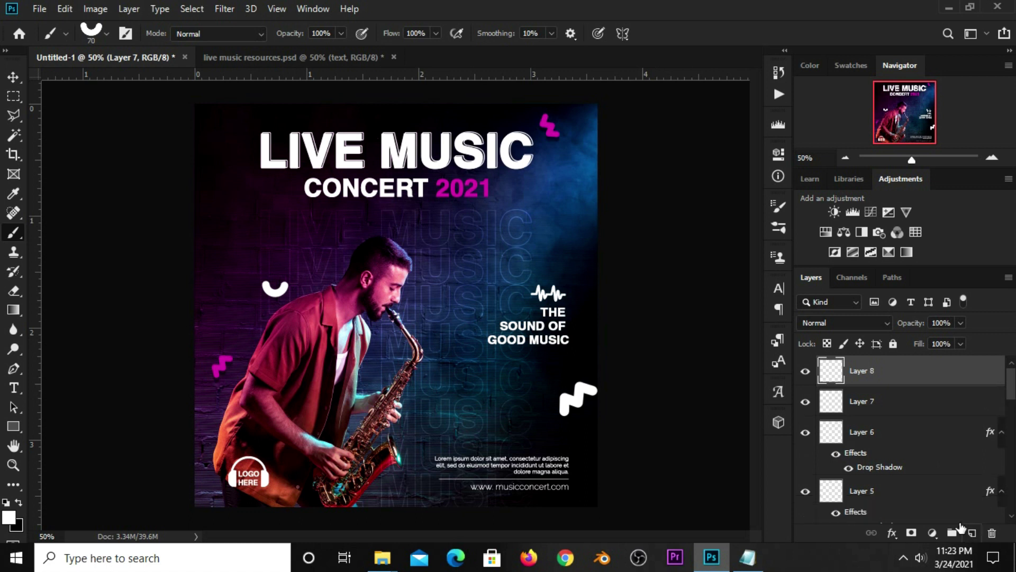
pyautogui.click(295, 428)
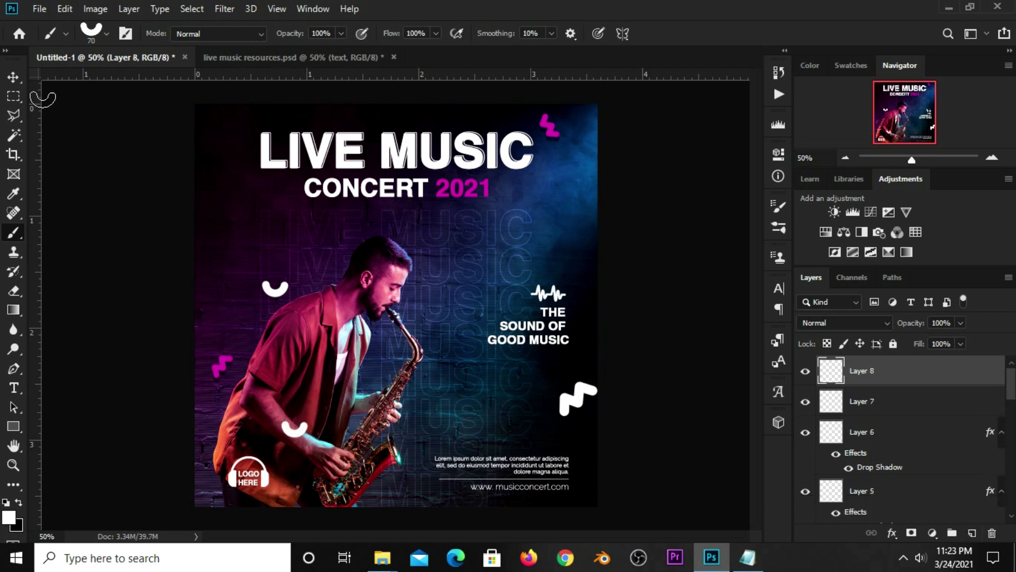
pyautogui.click(12, 78)
pyautogui.moveTo(290, 413); pyautogui.dragTo(303, 435)
pyautogui.press('Return')
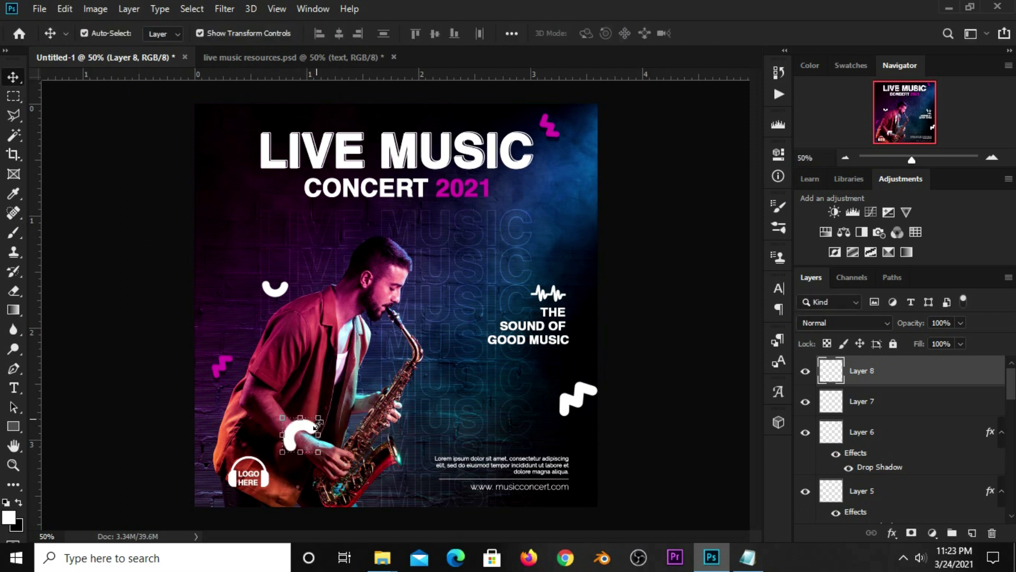
pyautogui.click(805, 373)
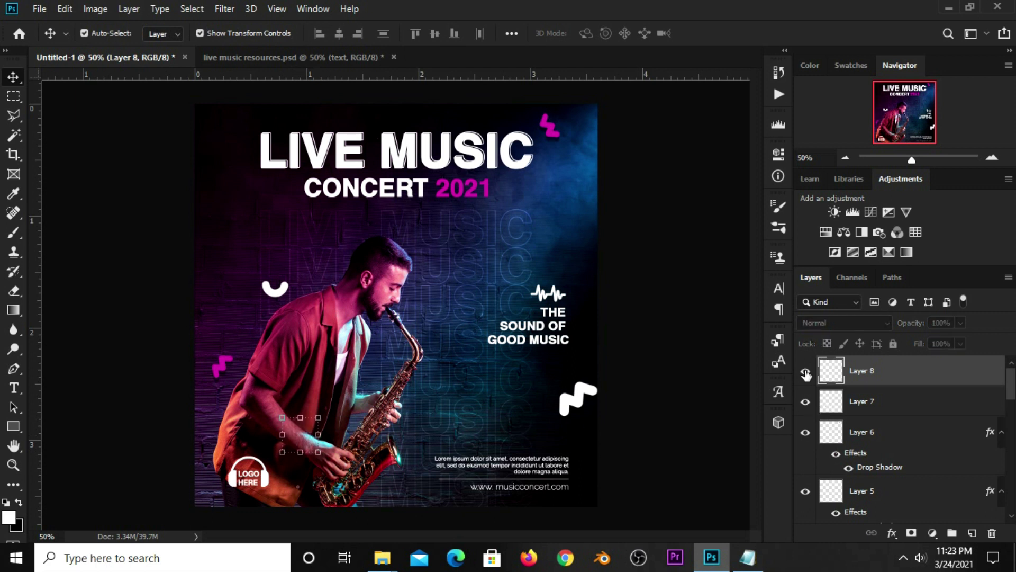
pyautogui.rightClick(859, 379)
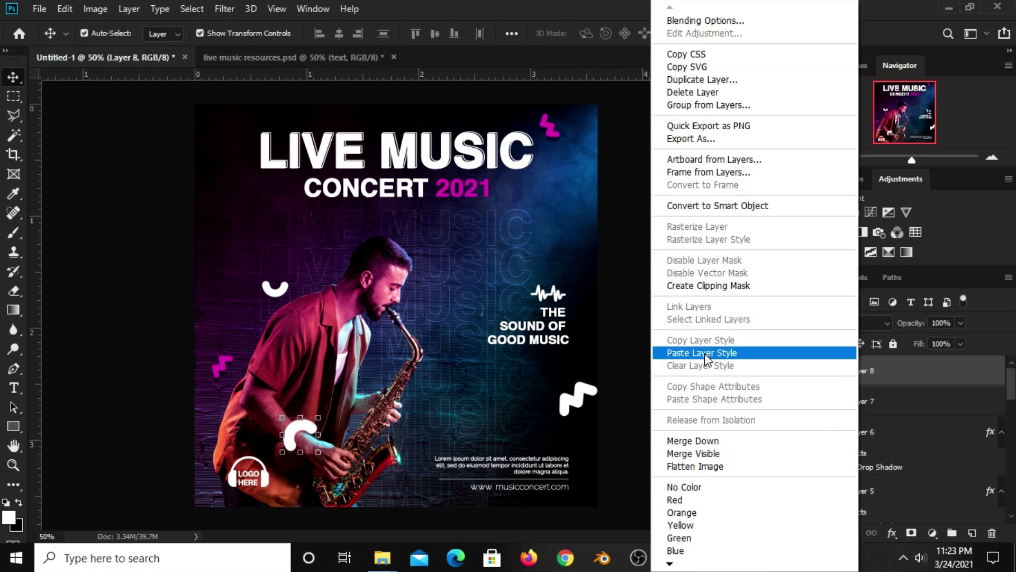
pyautogui.click(704, 353)
pyautogui.click(671, 369)
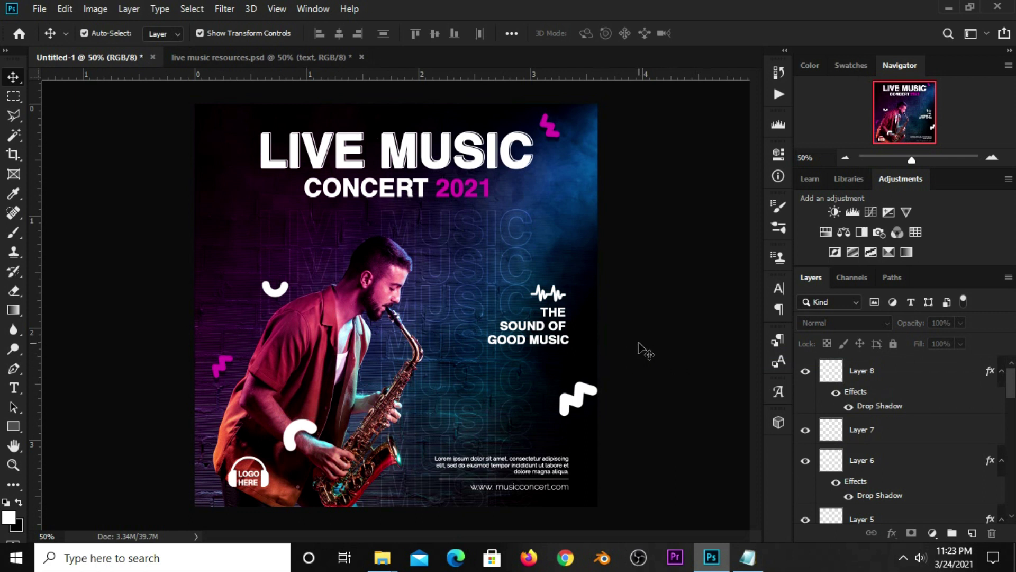
pyautogui.click(273, 298)
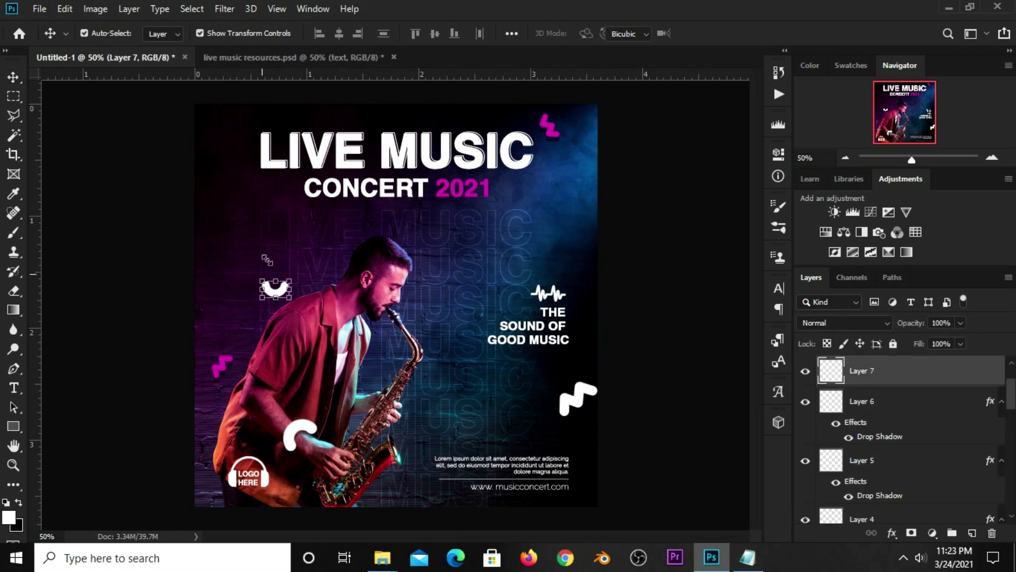
# Step: Rotate Layer 7's squiggle about -20° and duplicate it as Layer 7 copy
pyautogui.hotkey('ctrl', 't')
pyautogui.moveTo(299, 291); pyautogui.dragTo(304, 276)
pyautogui.click(714, 34)
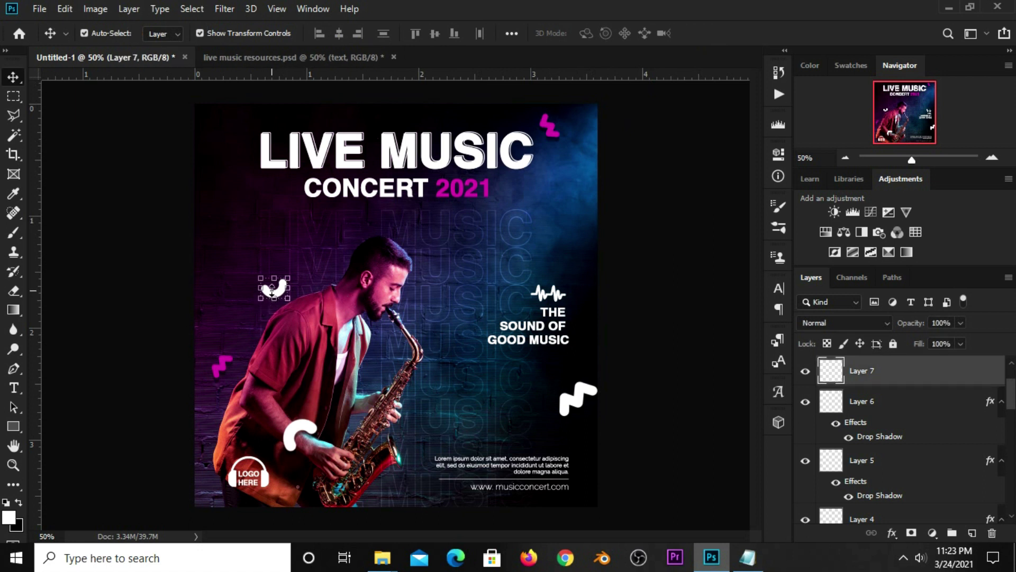
pyautogui.hotkey('ctrl', 'j')
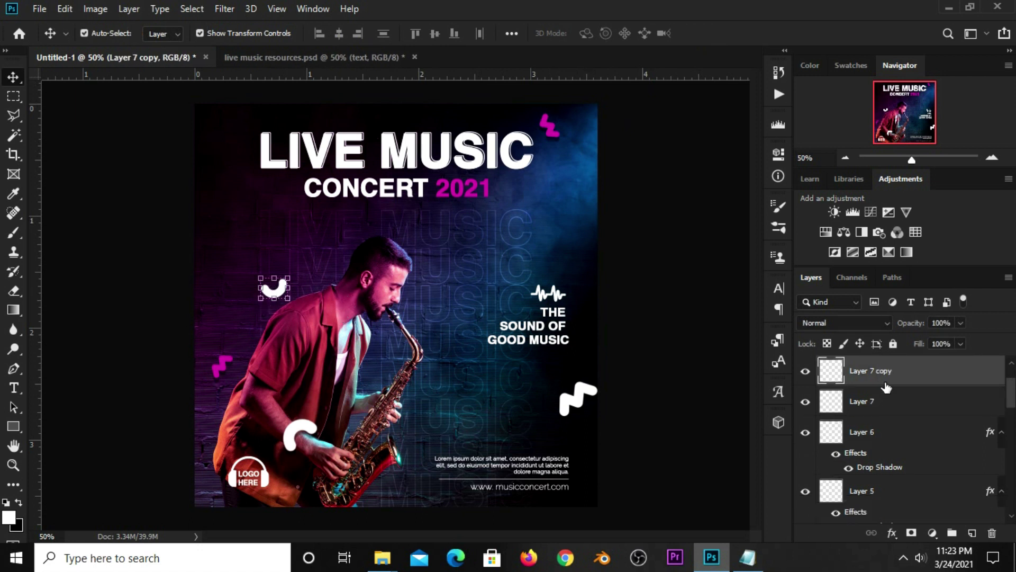
pyautogui.hotkey('ctrl', 't')
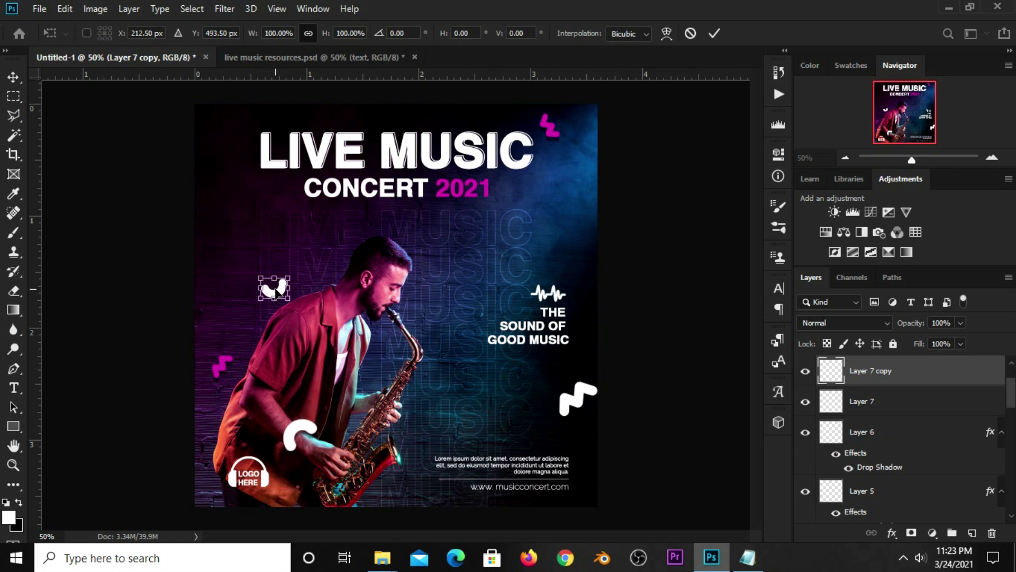
pyautogui.write('212')
pyautogui.press('Return')
pyautogui.click(744, 353)
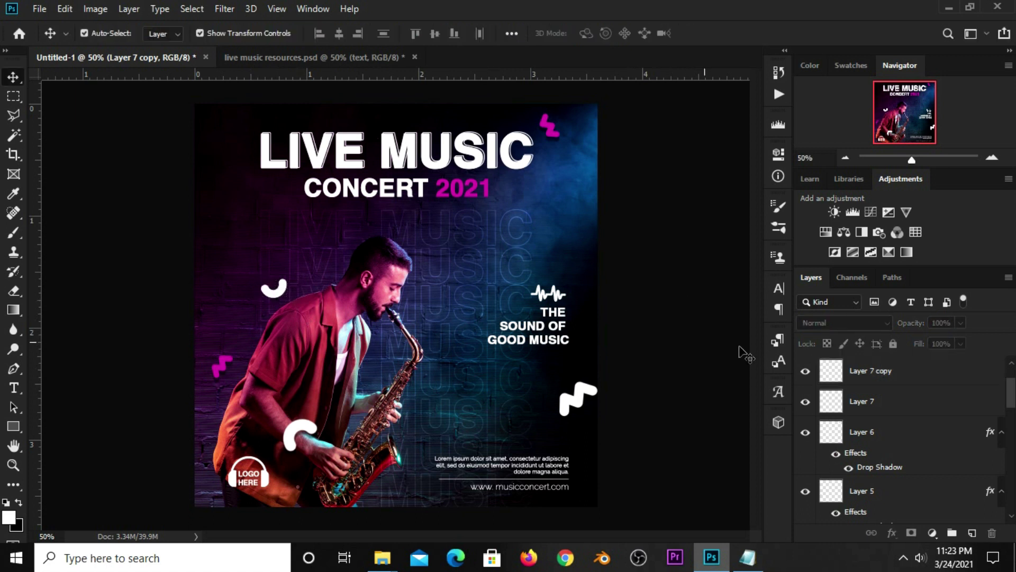
pyautogui.click(806, 371)
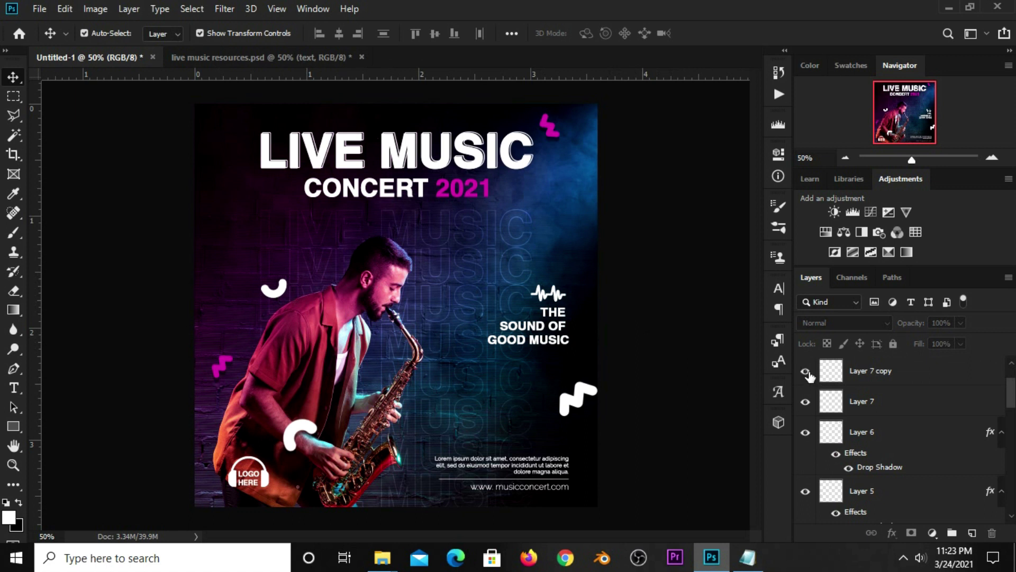
# Step: Move the duplicate right of the man's face and paste the drop shadow onto both squiggles
pyautogui.click(274, 300)
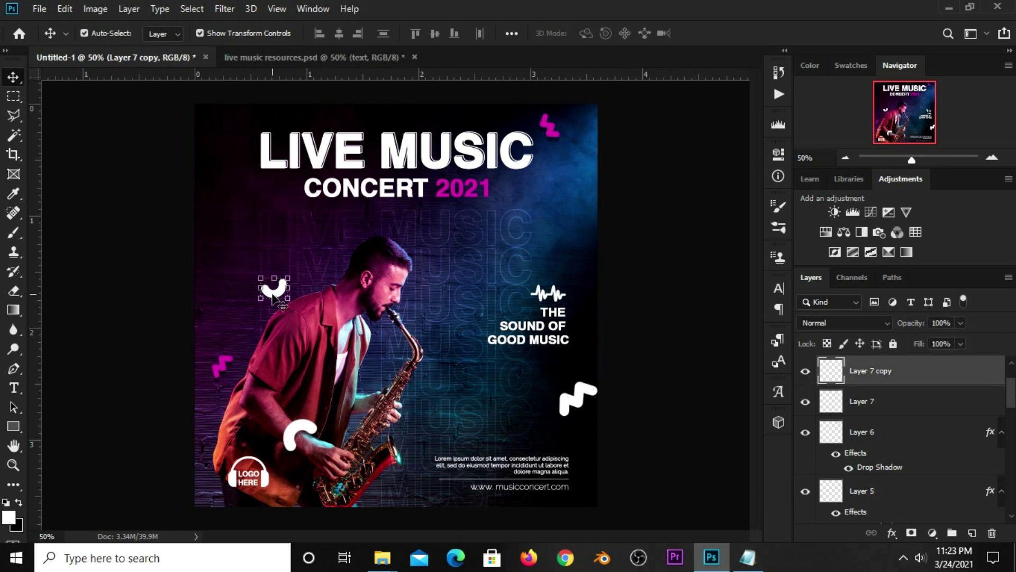
pyautogui.hotkey('ctrl', 't')
pyautogui.moveTo(274, 290); pyautogui.dragTo(435, 279)
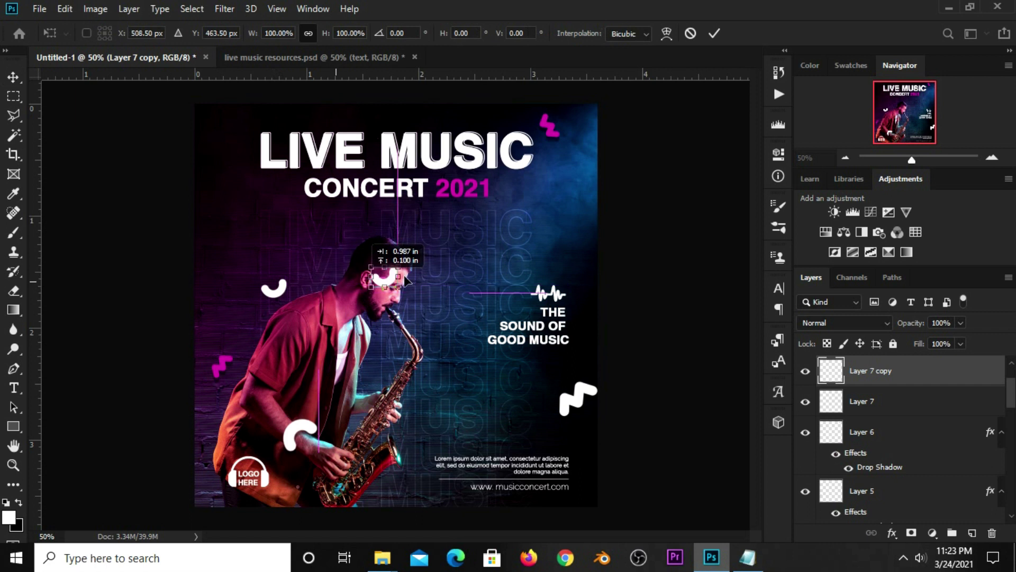
pyautogui.click(712, 37)
pyautogui.keyDown('shift'); pyautogui.click(876, 403); pyautogui.keyUp('shift')
pyautogui.rightClick(883, 402)
pyautogui.click(744, 353)
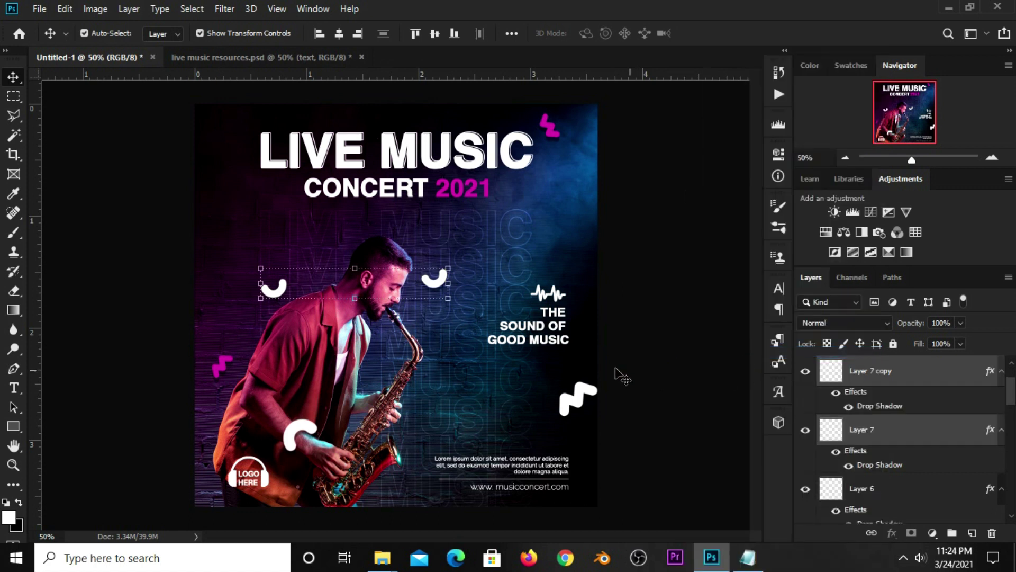
# Step: Tilt the right-hand squiggle about -15°
pyautogui.click(431, 285)
pyautogui.hotkey('ctrl', 't')
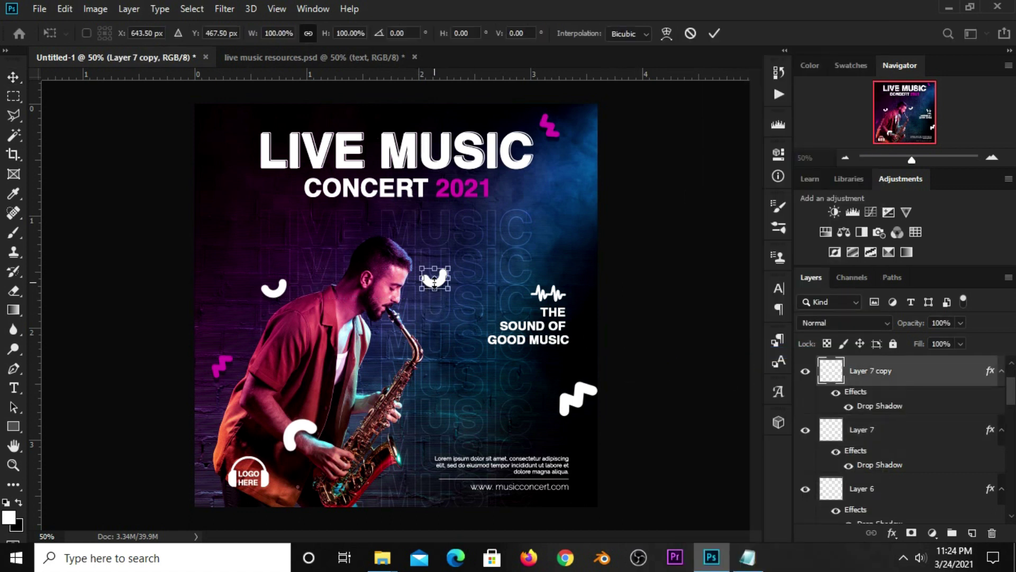
pyautogui.moveTo(477, 257); pyautogui.dragTo(464, 233)
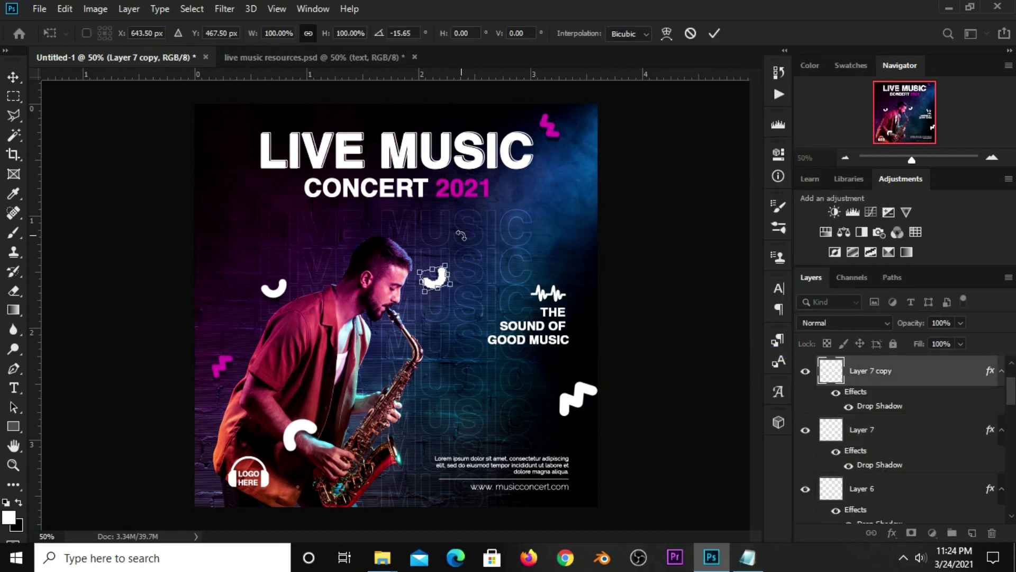
pyautogui.press('Return')
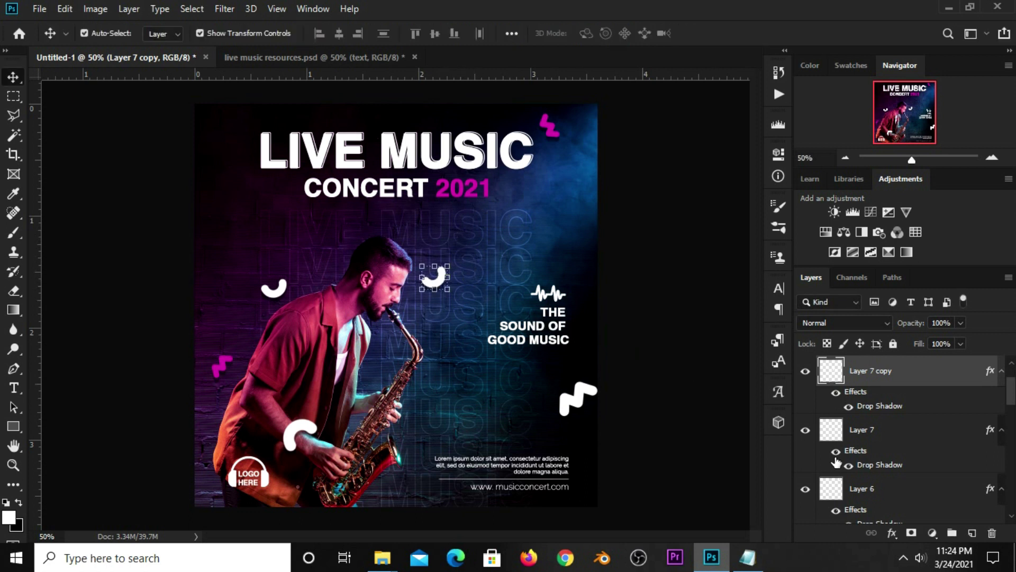
pyautogui.click(892, 534)
# Step: Apply a gradient overlay from navy #1d234e to magenta #b02a60 on Layer 7 copy
pyautogui.click(926, 393)
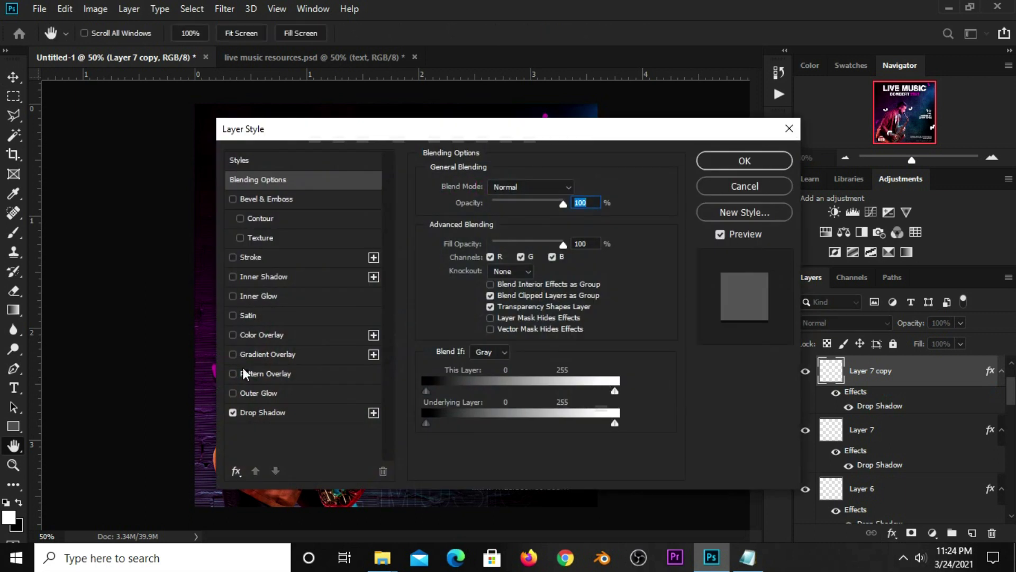
pyautogui.click(259, 357)
pyautogui.click(517, 228)
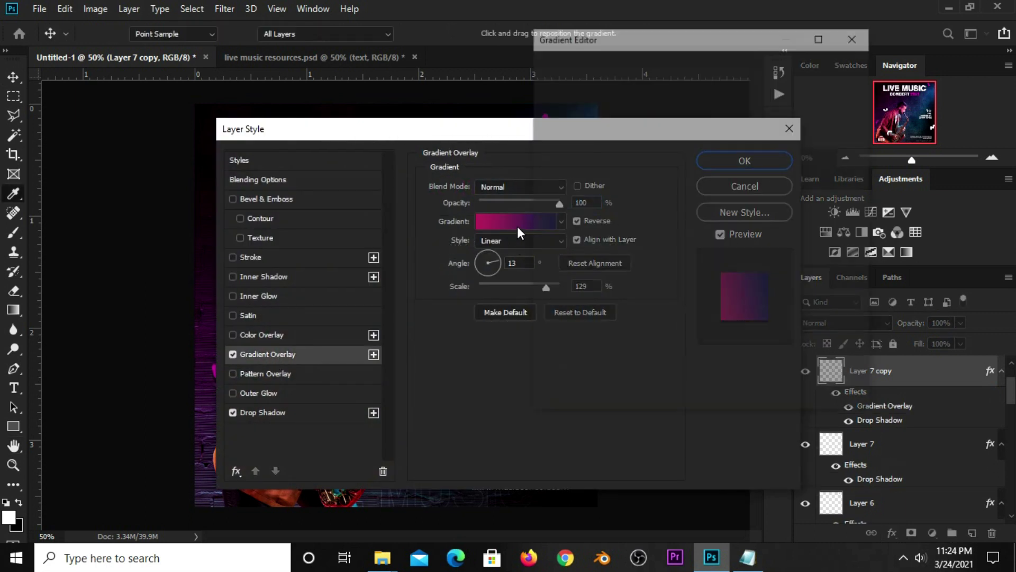
pyautogui.click(550, 311)
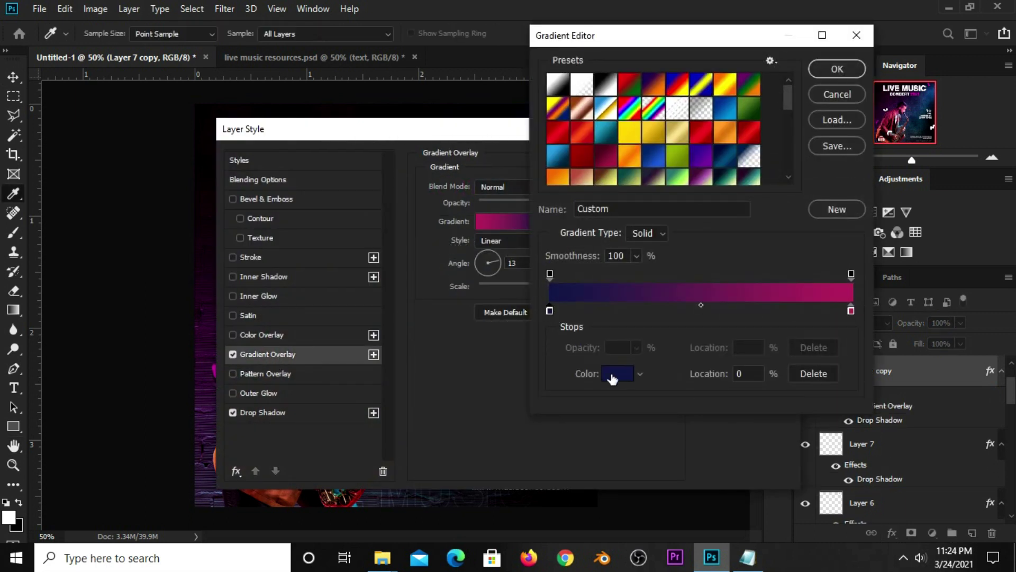
pyautogui.click(611, 374)
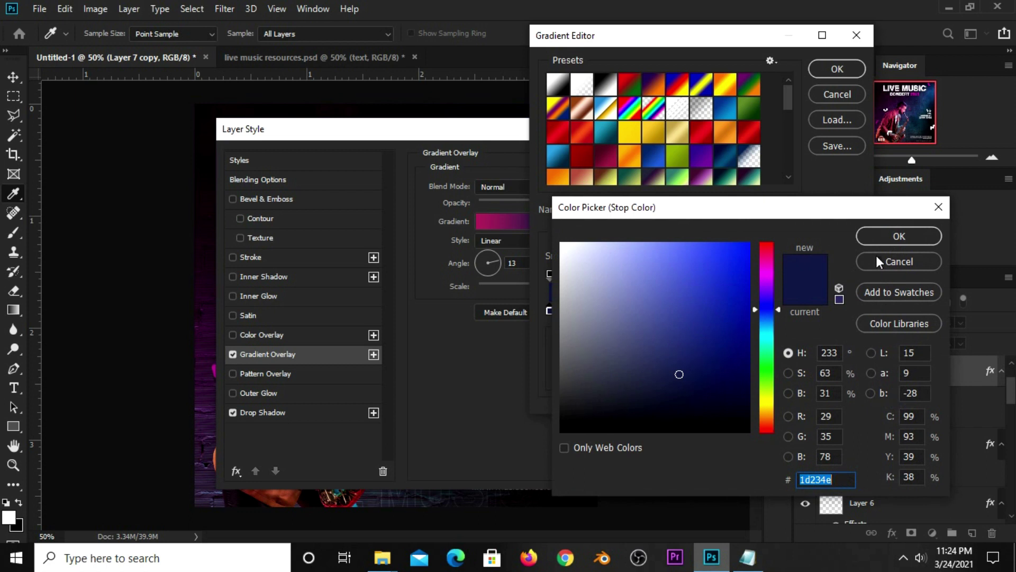
pyautogui.click(876, 259)
pyautogui.click(851, 311)
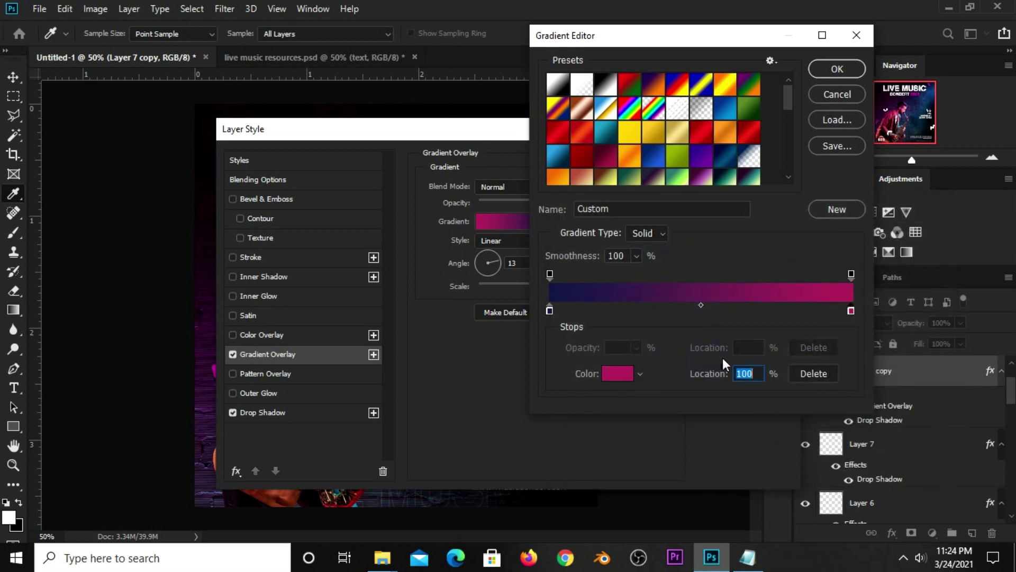
pyautogui.click(618, 374)
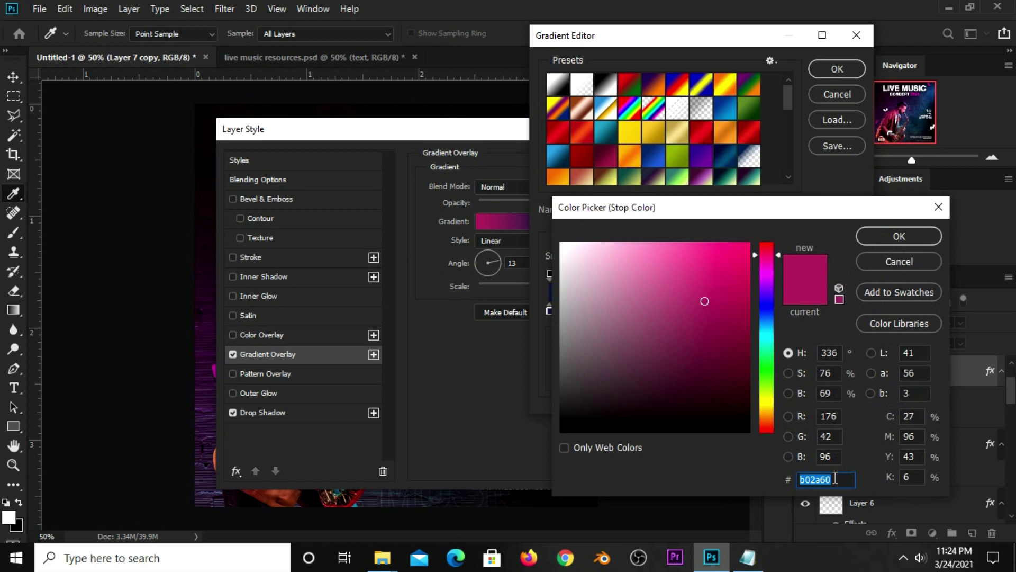
pyautogui.click(868, 239)
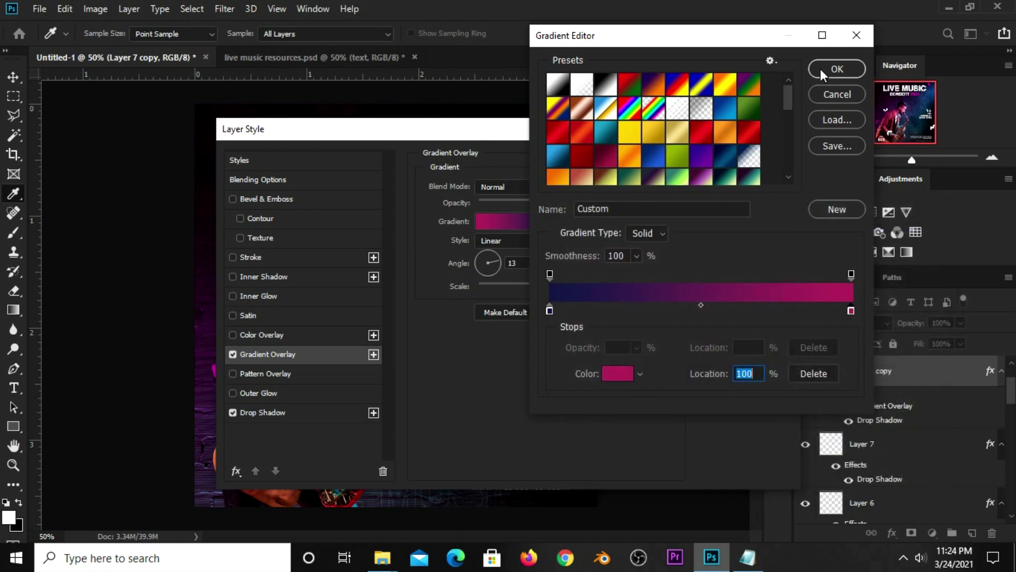
pyautogui.click(822, 69)
pyautogui.doubleClick(523, 263)
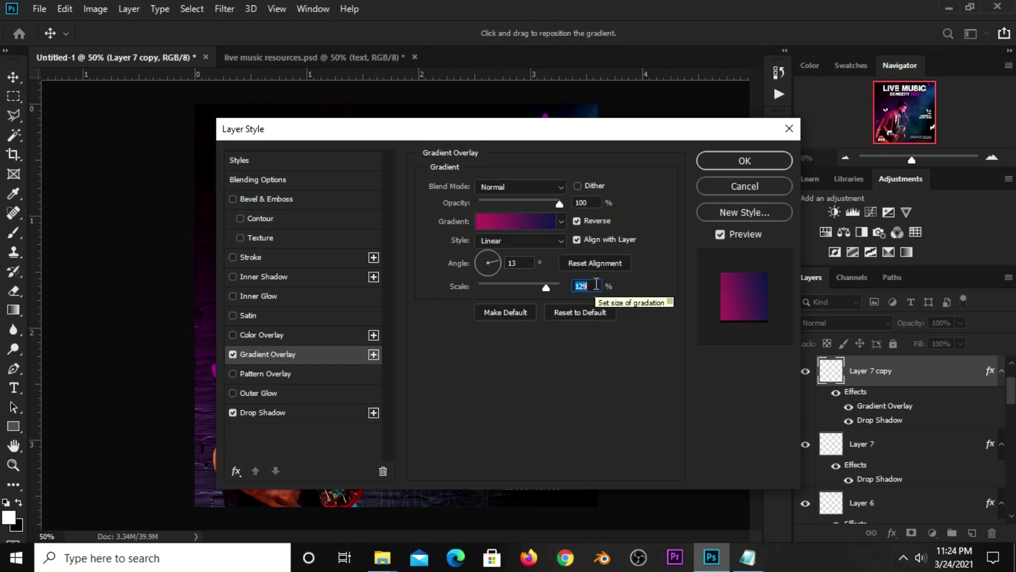
pyautogui.click(709, 156)
# Step: Duplicate the gradient squiggle as Layer 7 copy 2, rotate it, and place it beside the saxophone
pyautogui.click(486, 281)
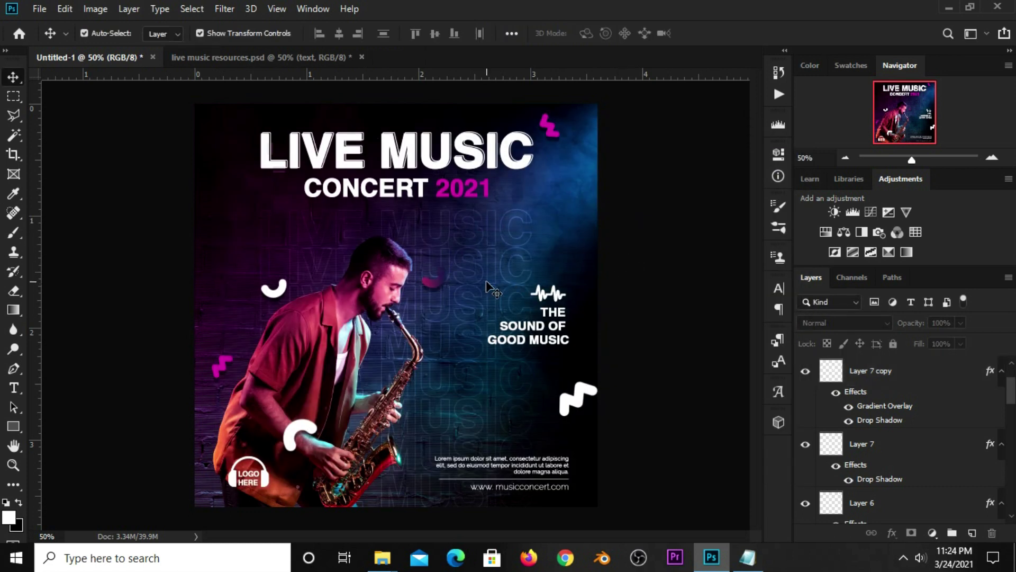
pyautogui.click(435, 286)
pyautogui.hotkey('ctrl', 'j')
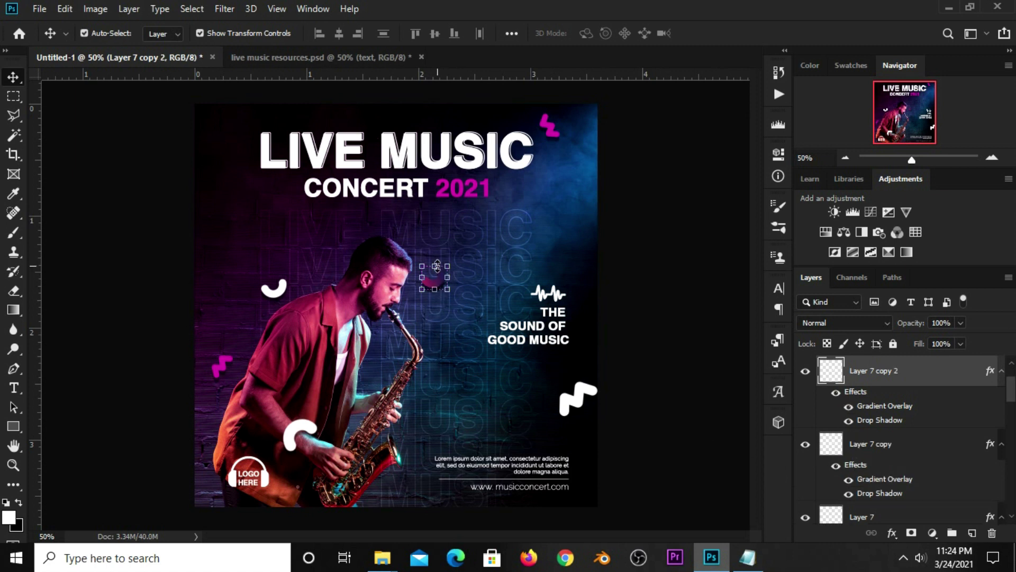
pyautogui.hotkey('ctrl', 't')
pyautogui.moveTo(472, 316)
pyautogui.mouseDown()
pyautogui.moveTo(441, 297)
pyautogui.moveTo(430, 391)
pyautogui.mouseUp()
pyautogui.moveTo(466, 356); pyautogui.dragTo(471, 362)
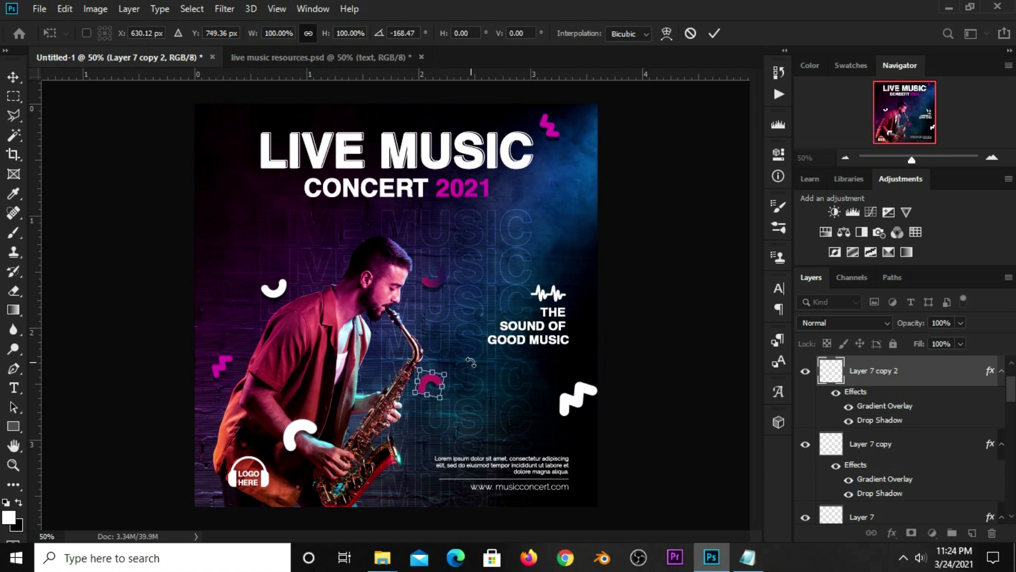
pyautogui.press('Return')
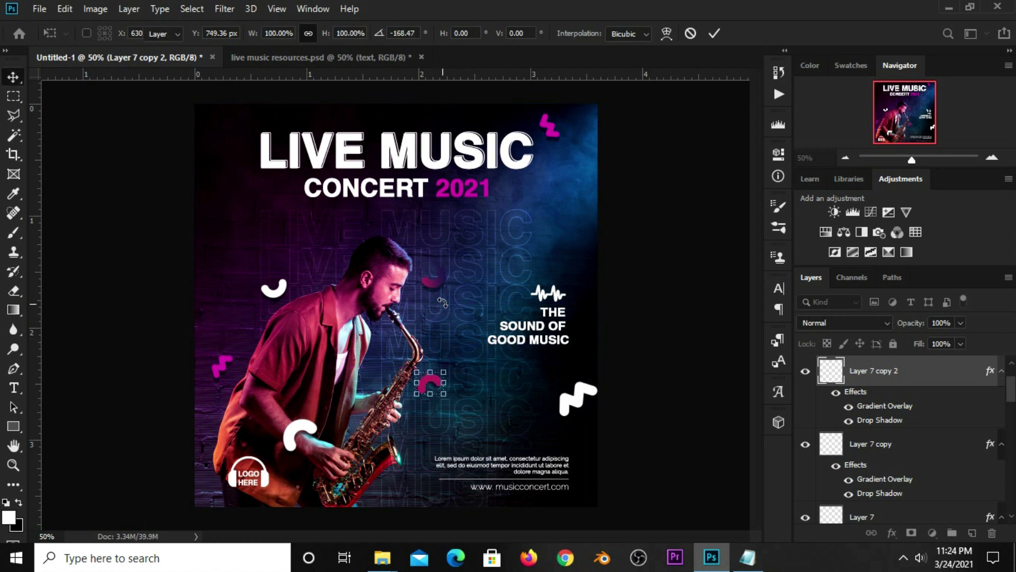
# Step: Rotate Layer 7 copy about 80°, nudge the lower squiggle down, and reposition the white zigzag
pyautogui.click(438, 286)
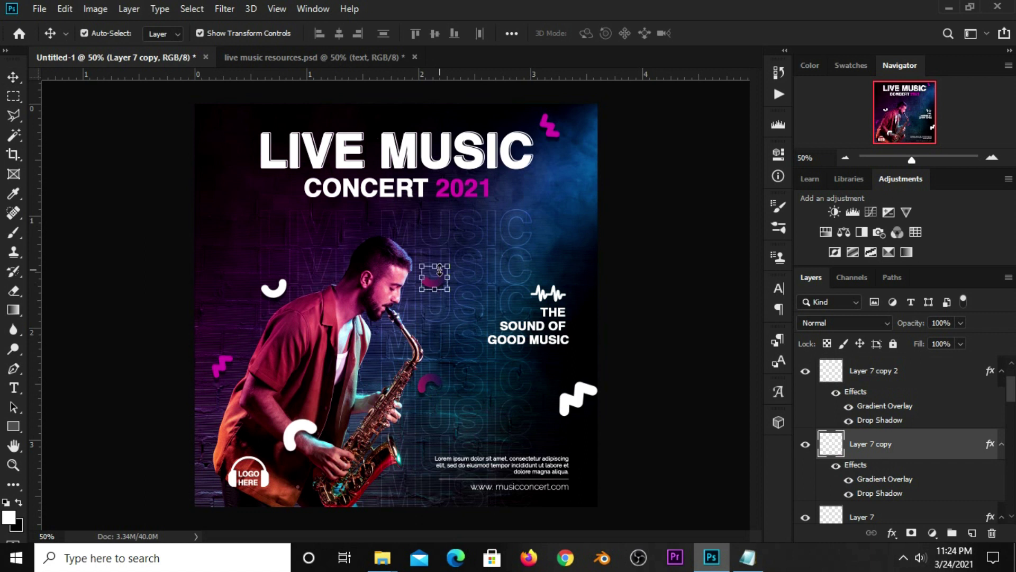
pyautogui.hotkey('ctrl', 't')
pyautogui.moveTo(452, 251); pyautogui.dragTo(474, 298)
pyautogui.press('Return')
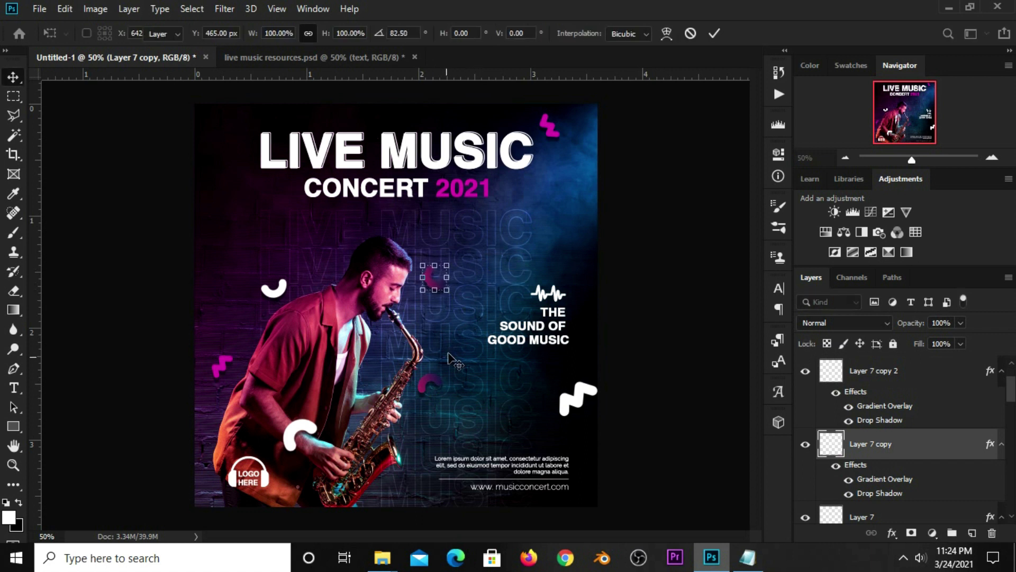
pyautogui.click(433, 382)
pyautogui.moveTo(433, 382); pyautogui.dragTo(433, 391)
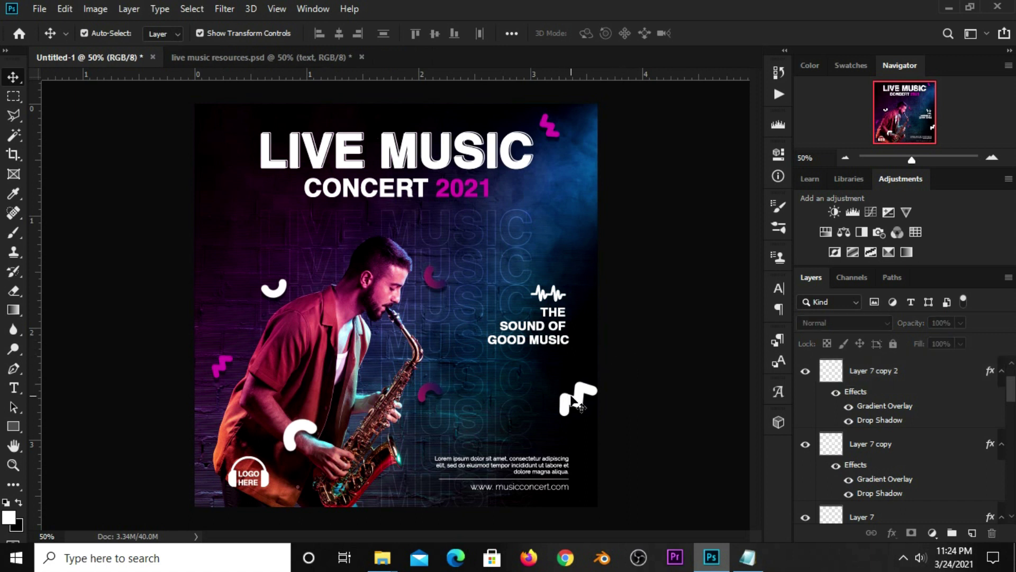
pyautogui.moveTo(572, 405); pyautogui.dragTo(577, 403)
# Step: Add a Solid Color fill layer using hex cd12a6 copied from the notes
pyautogui.click(618, 348)
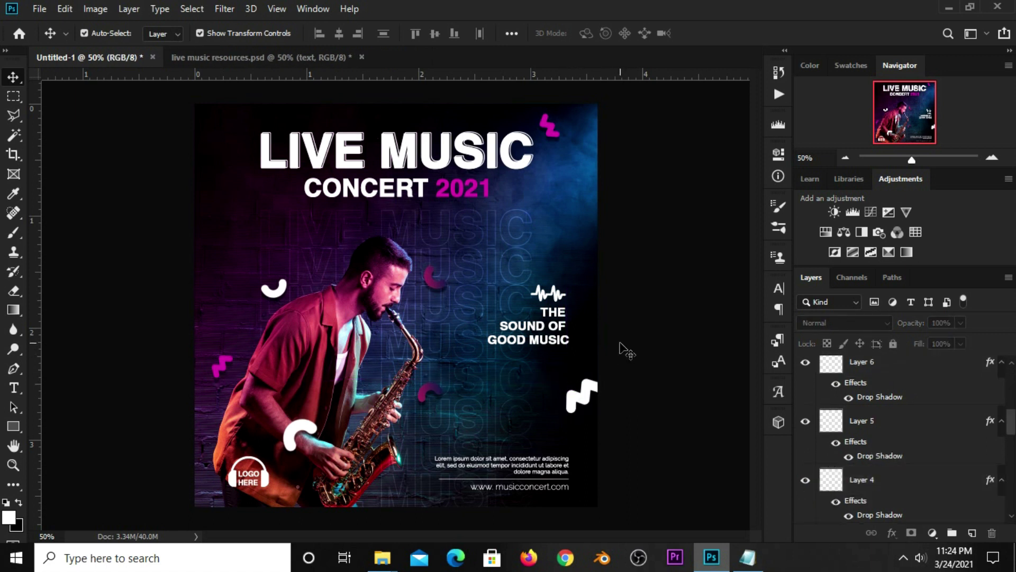
pyautogui.click(933, 532)
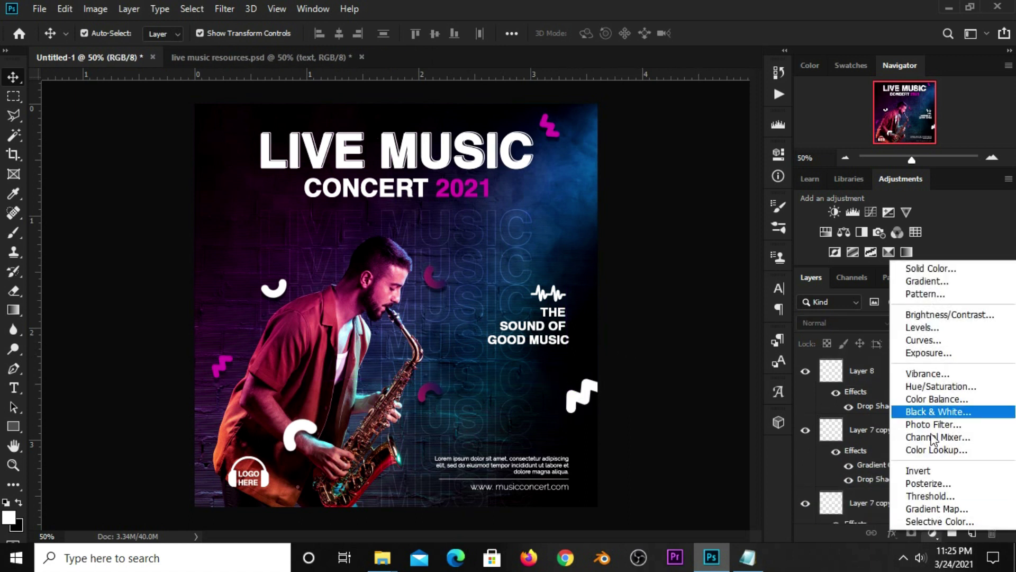
pyautogui.click(946, 269)
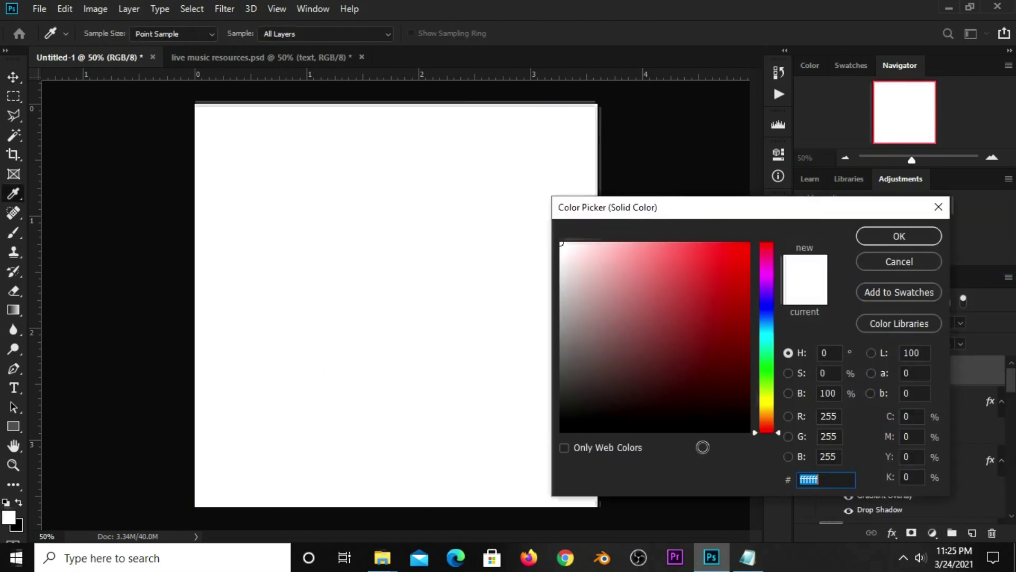
pyautogui.click(747, 557)
pyautogui.press('Up')
pyautogui.press('Up')
pyautogui.press('Up')
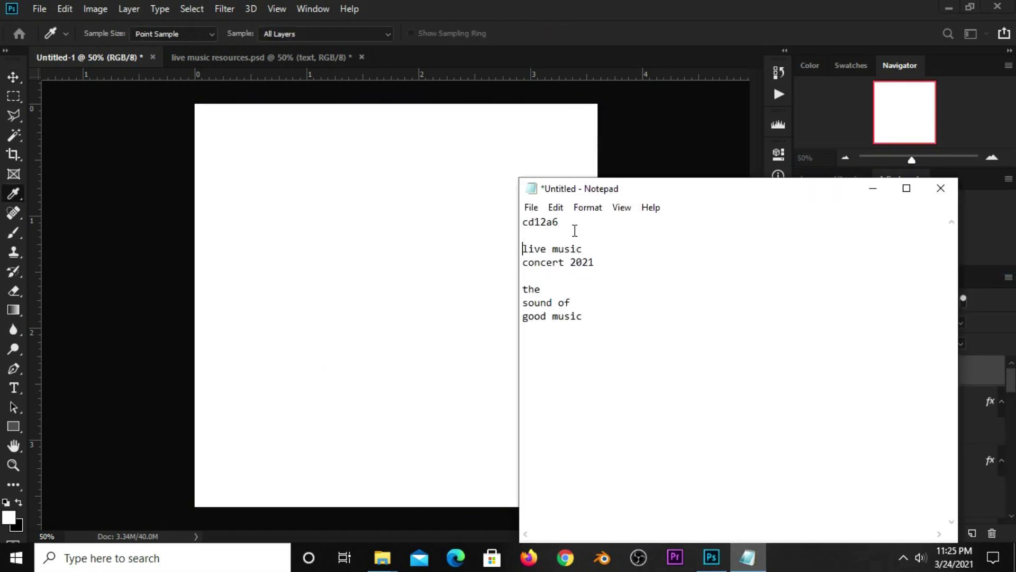
pyautogui.doubleClick(562, 221)
pyautogui.rightClick(543, 218)
pyautogui.click(585, 264)
pyautogui.click(622, 44)
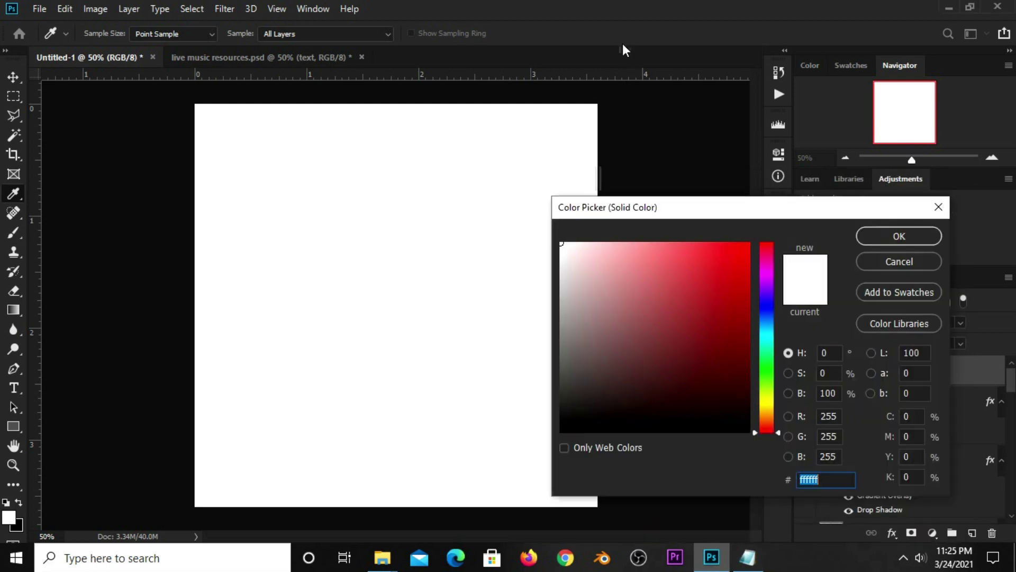
pyautogui.rightClick(809, 481)
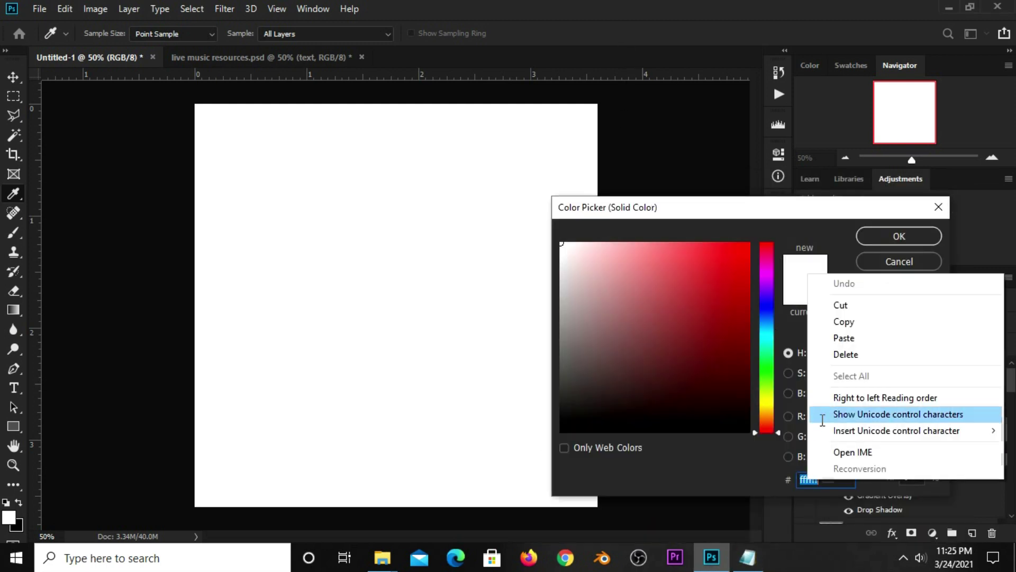
pyautogui.click(844, 337)
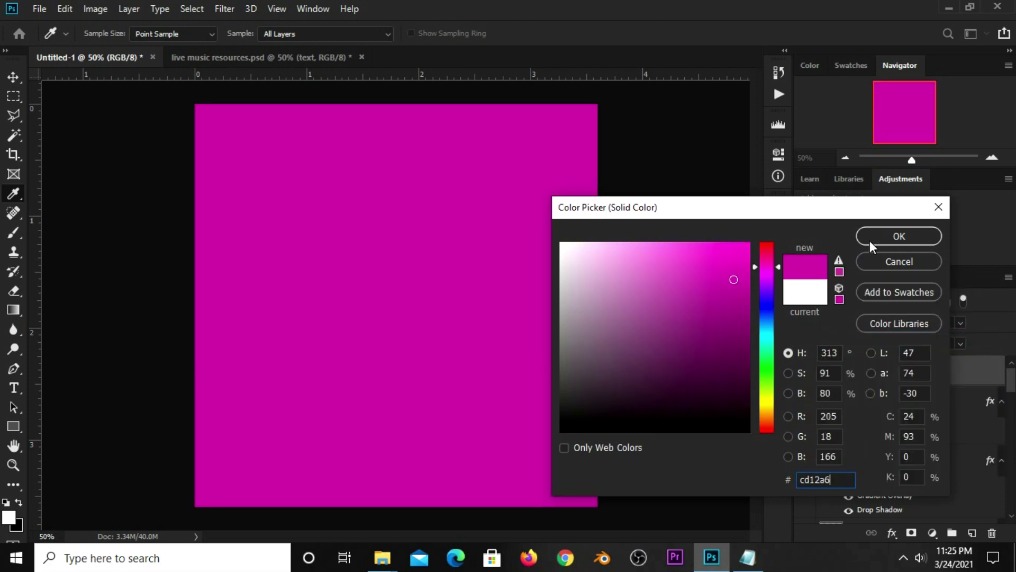
pyautogui.click(869, 240)
# Step: Set Color Fill 1 to Overlay with lowered opacity and compare the tint on and off
pyautogui.click(804, 370)
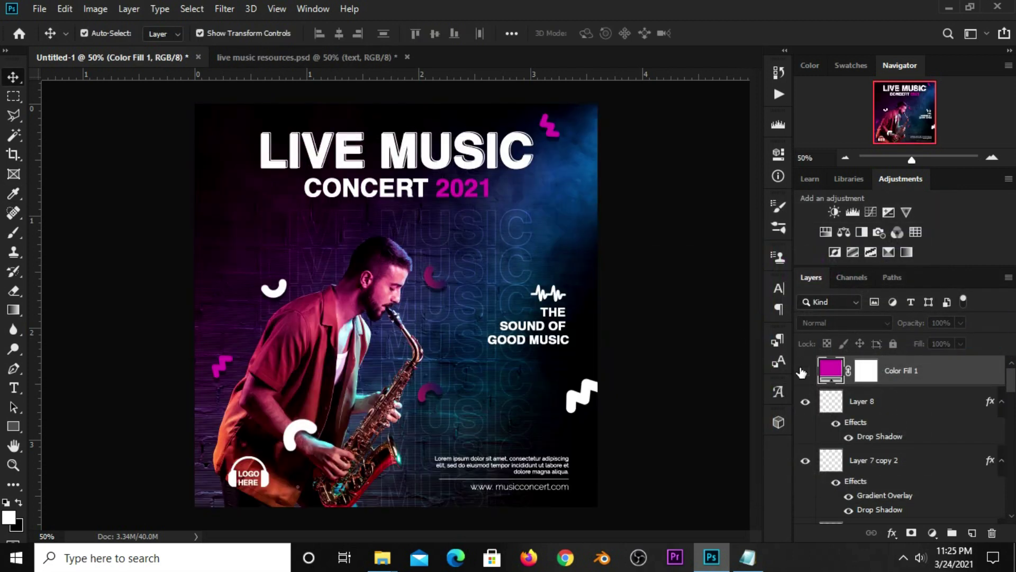
pyautogui.click(832, 320)
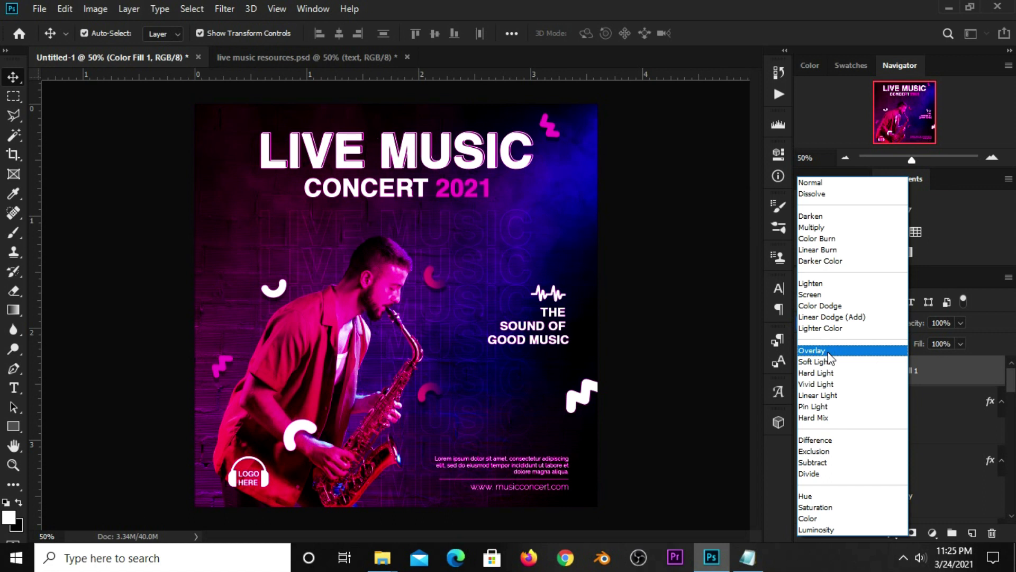
pyautogui.click(829, 352)
pyautogui.moveTo(960, 324); pyautogui.dragTo(900, 339)
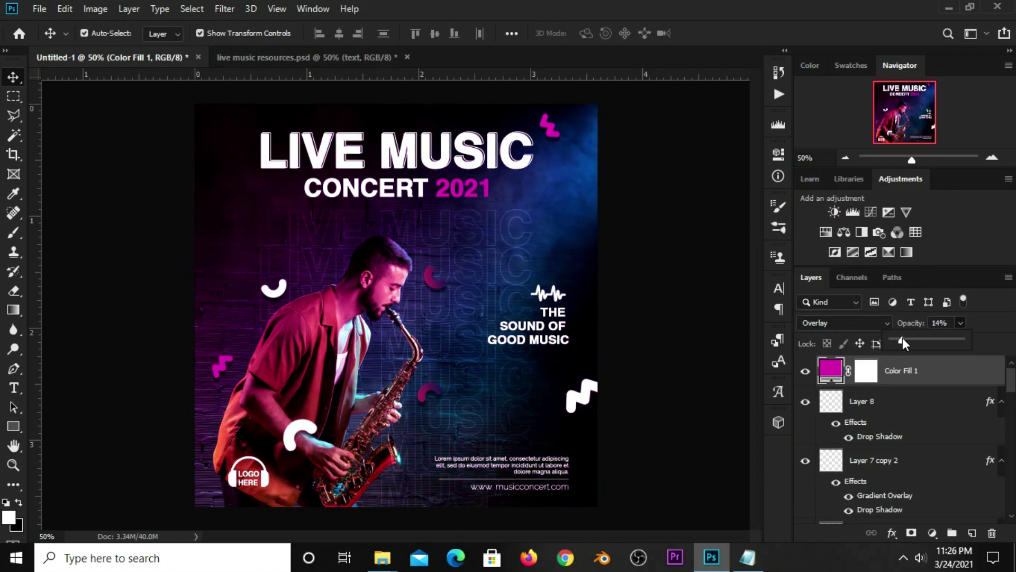
pyautogui.click(699, 356)
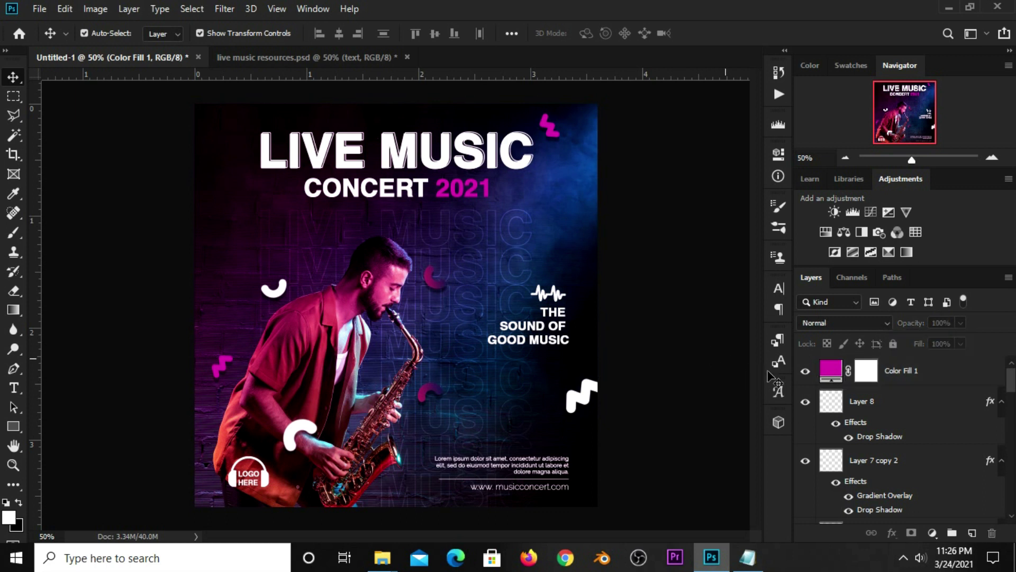
pyautogui.click(805, 371)
pyautogui.click(806, 371)
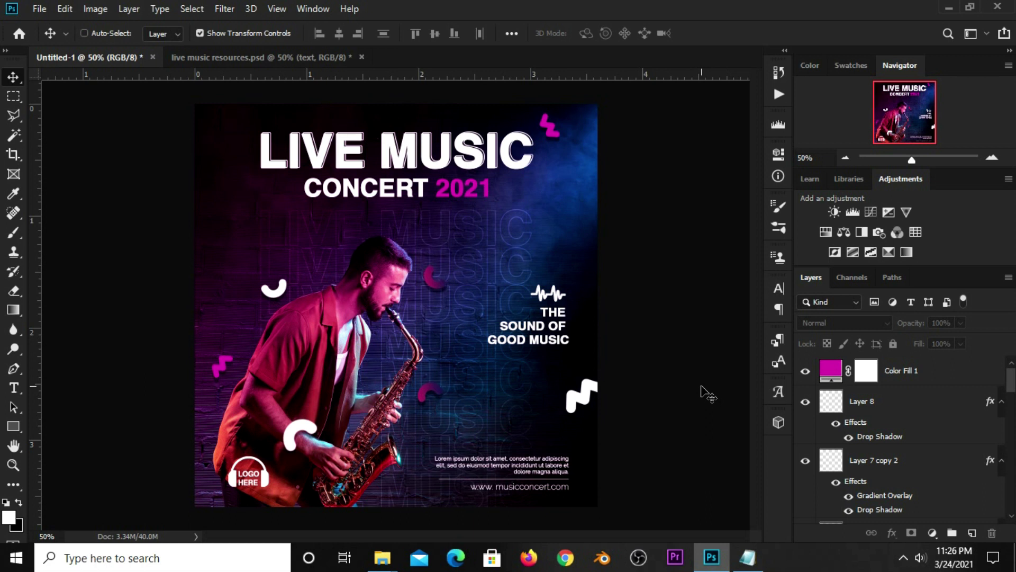
# Step: Stamp visible layers into Layer 9 and set Camera Raw exposure -0.15 and contrast +6
pyautogui.hotkey('ctrl', 'alt', 'shift', 'e')
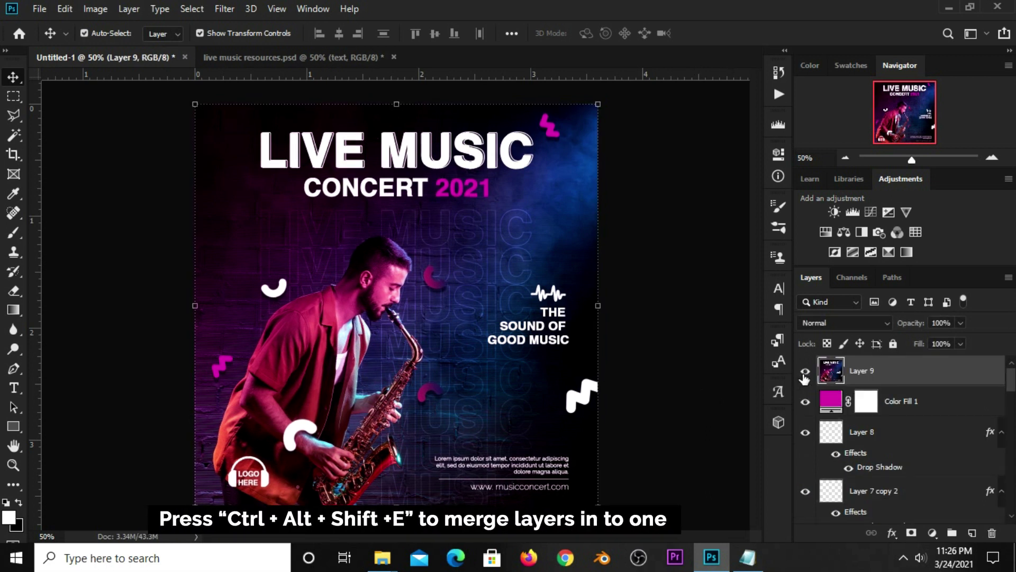
pyautogui.click(220, 11)
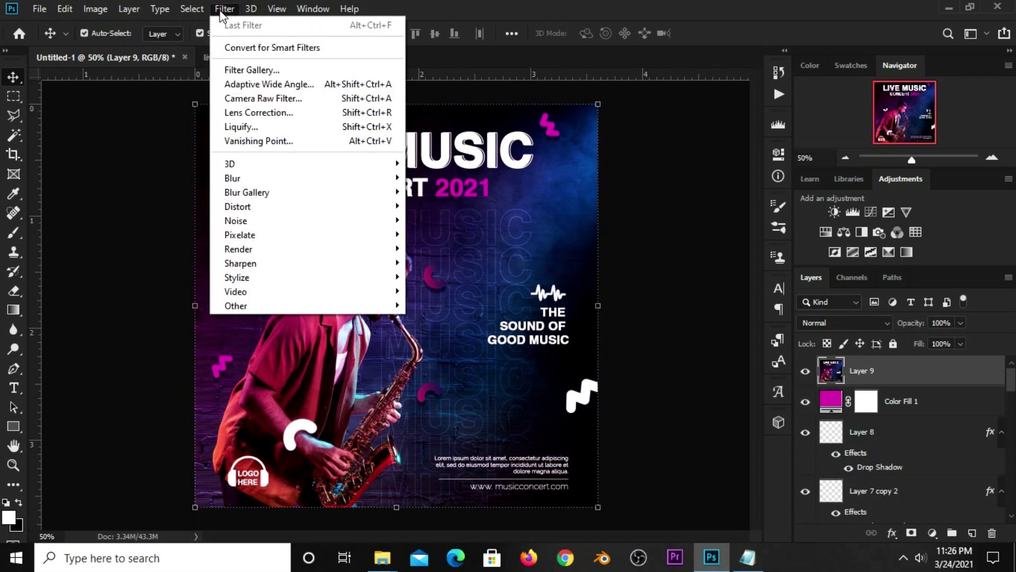
pyautogui.click(242, 101)
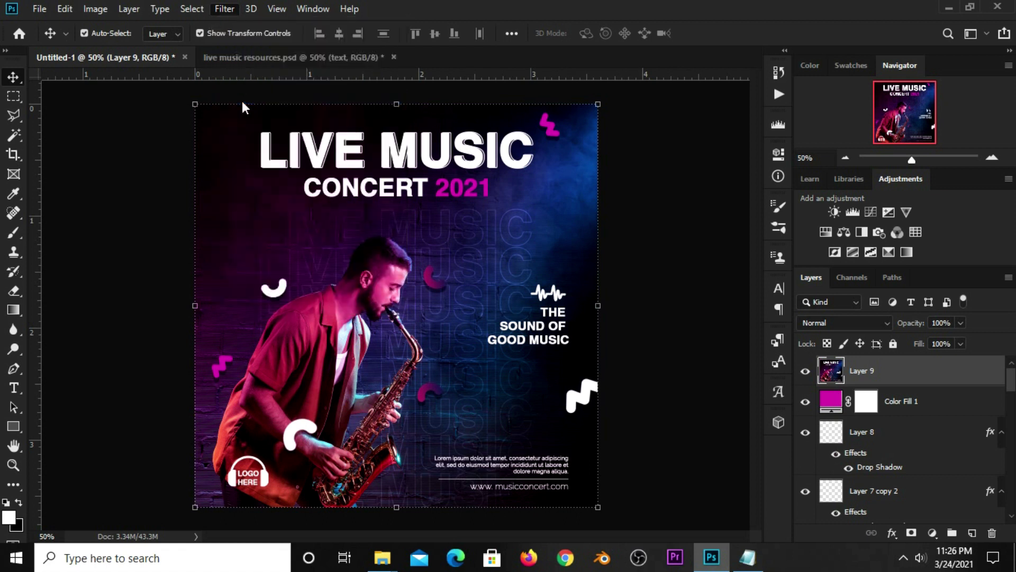
pyautogui.click(866, 377)
pyautogui.moveTo(866, 377); pyautogui.dragTo(863, 377)
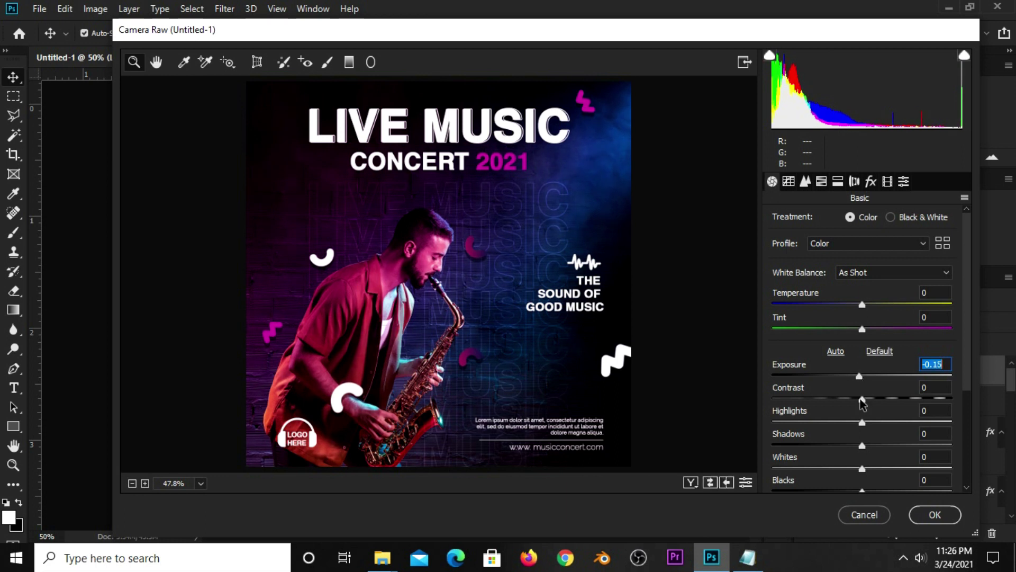
pyautogui.click(862, 399)
pyautogui.moveTo(862, 399); pyautogui.dragTo(872, 423)
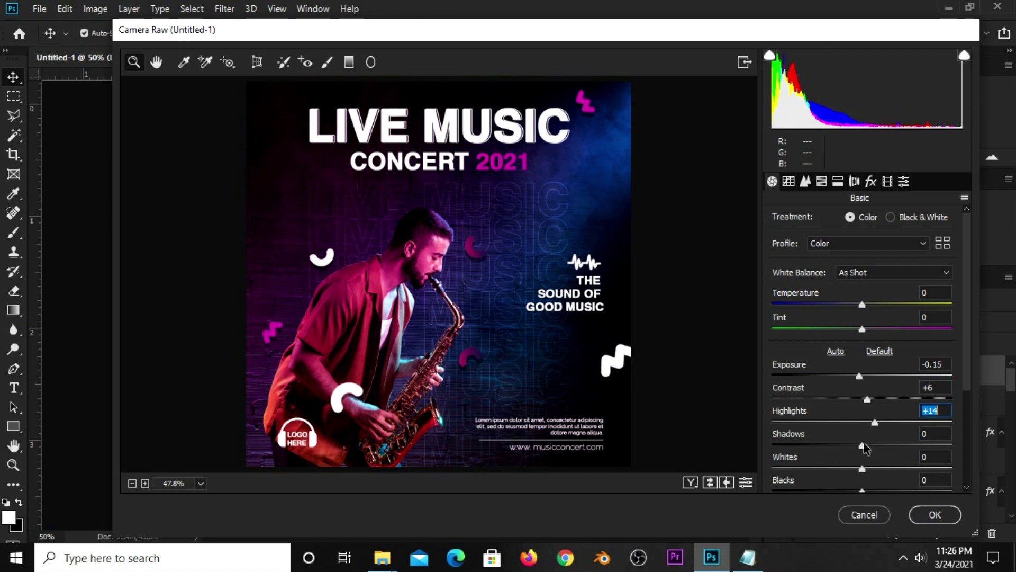
# Step: Tune highlights +14, shadows, whites -22, blacks and texture +7, then apply the filter
pyautogui.moveTo(863, 445); pyautogui.dragTo(866, 445)
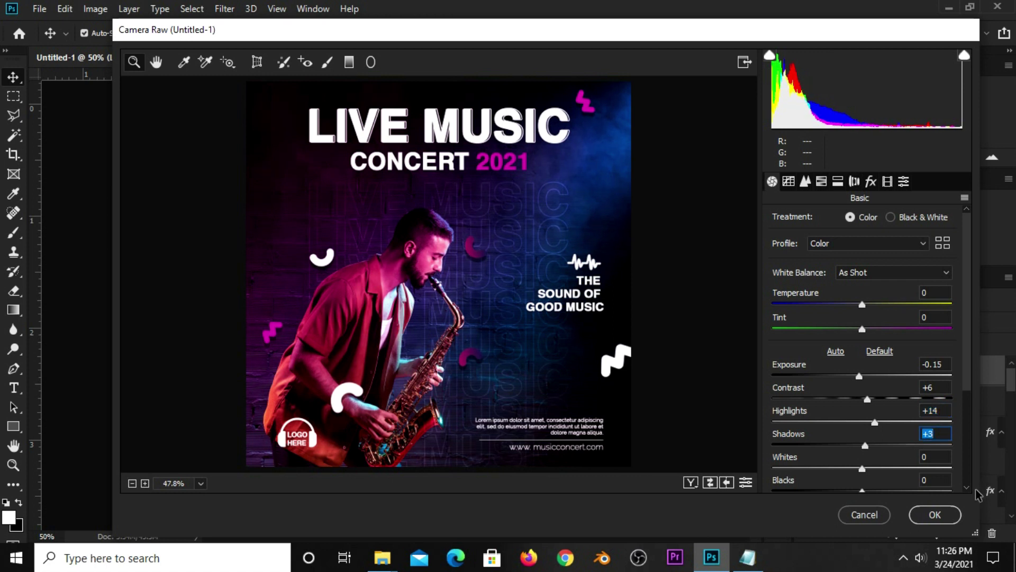
pyautogui.scroll(-3, 868, 423)
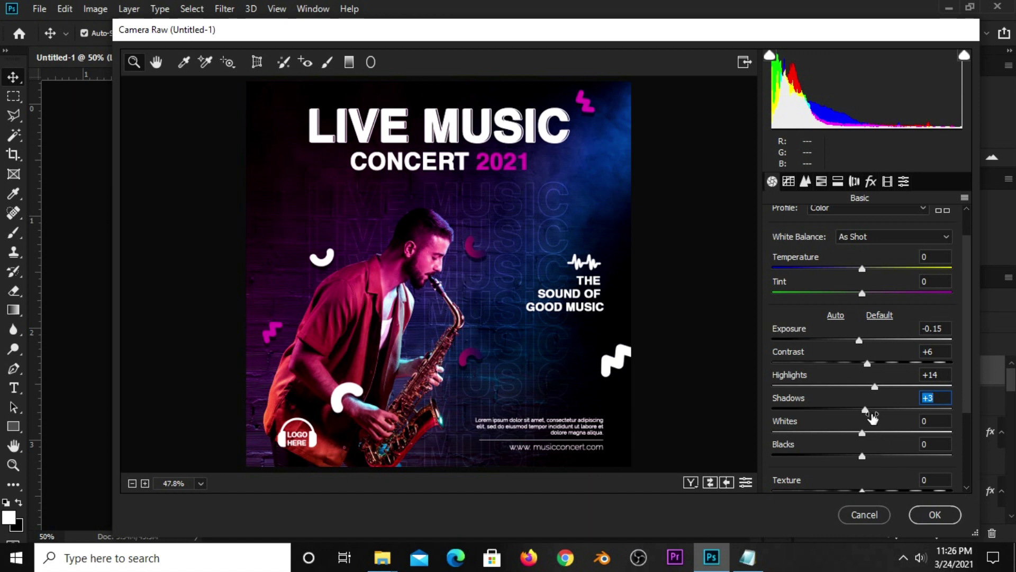
pyautogui.moveTo(869, 411); pyautogui.dragTo(862, 415)
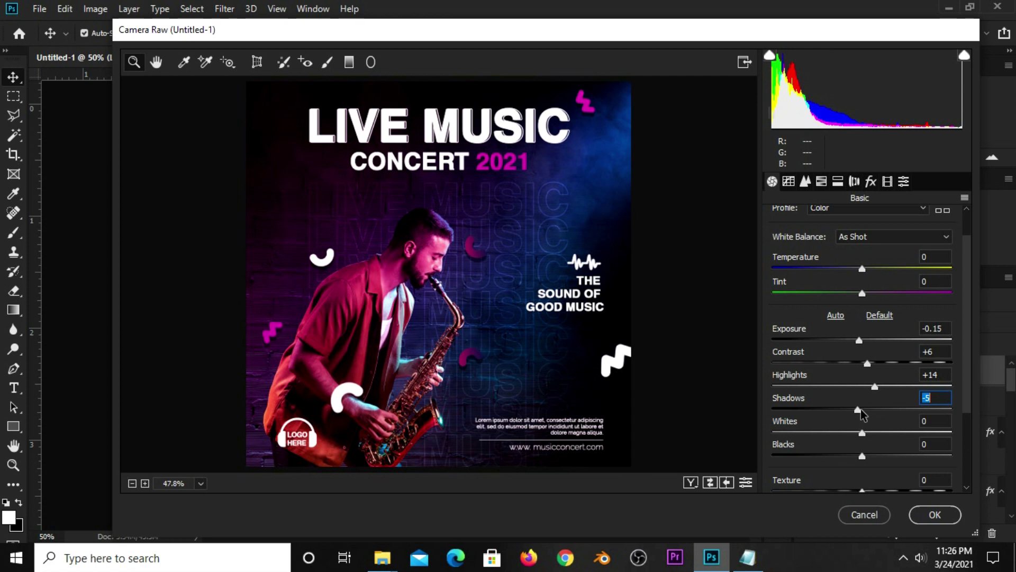
pyautogui.moveTo(861, 433); pyautogui.dragTo(842, 434)
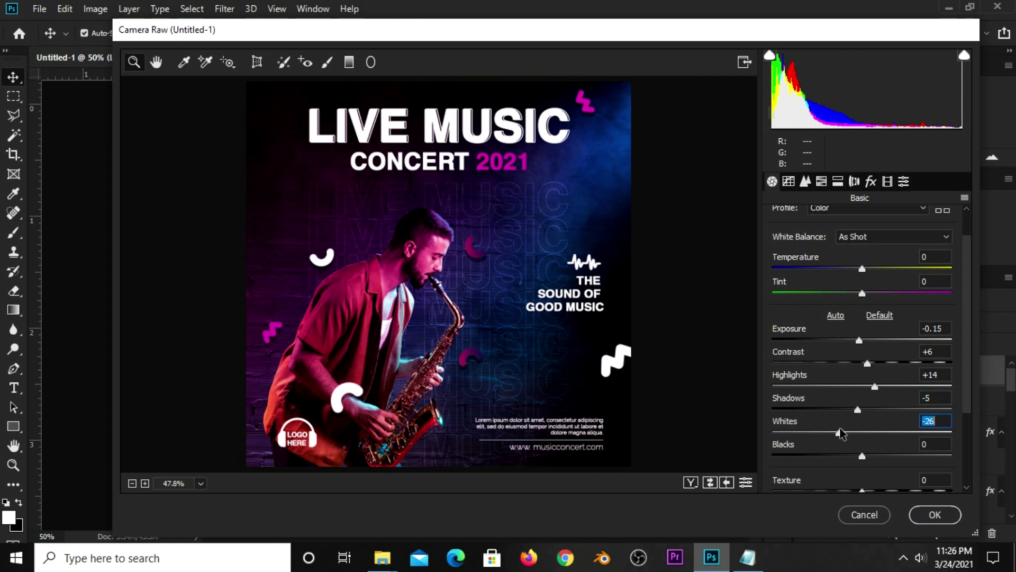
pyautogui.scroll(-2, 967, 492)
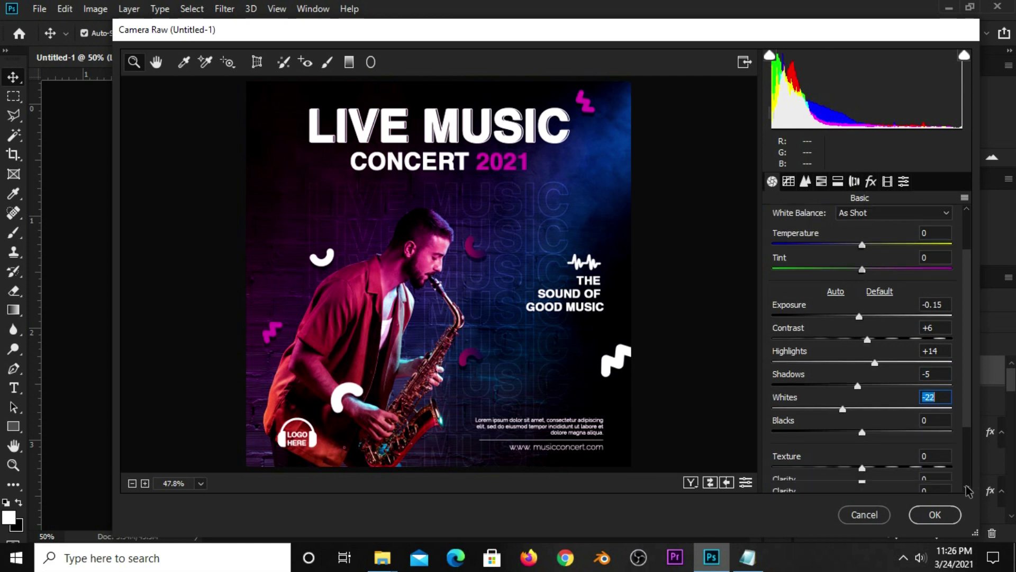
pyautogui.moveTo(864, 435); pyautogui.dragTo(870, 437)
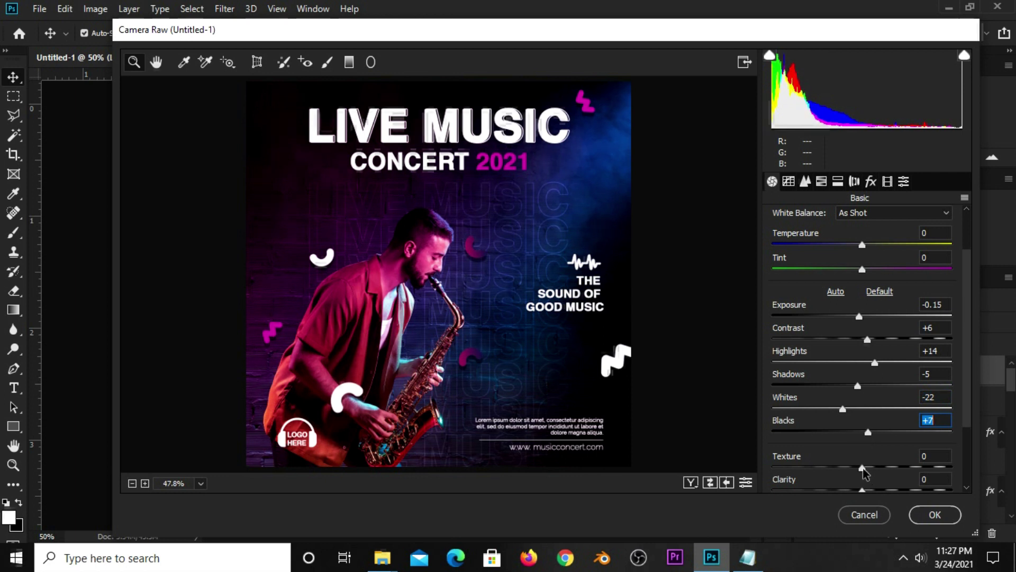
pyautogui.moveTo(863, 466); pyautogui.dragTo(865, 468)
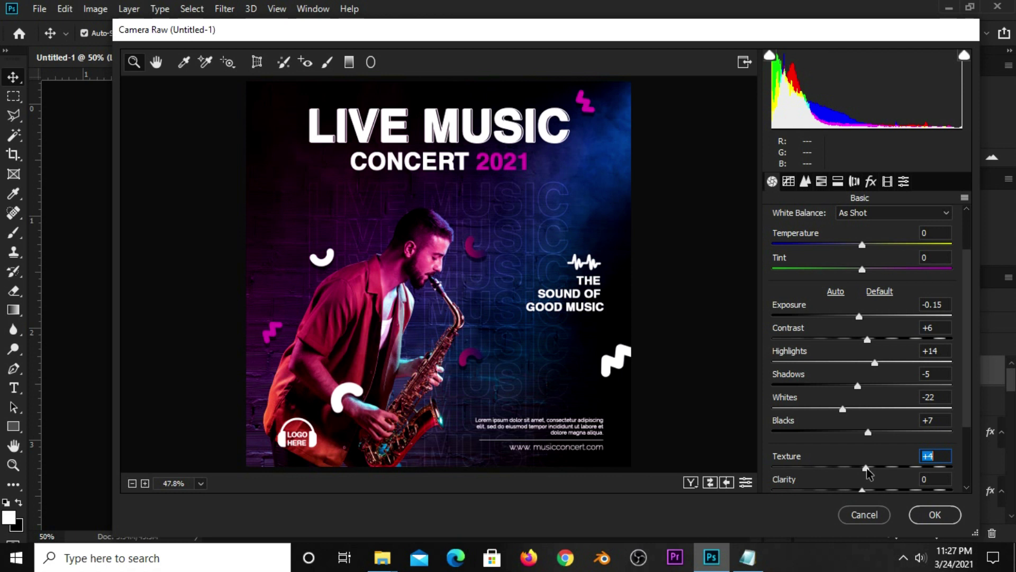
pyautogui.moveTo(869, 472); pyautogui.dragTo(873, 473)
pyautogui.click(925, 510)
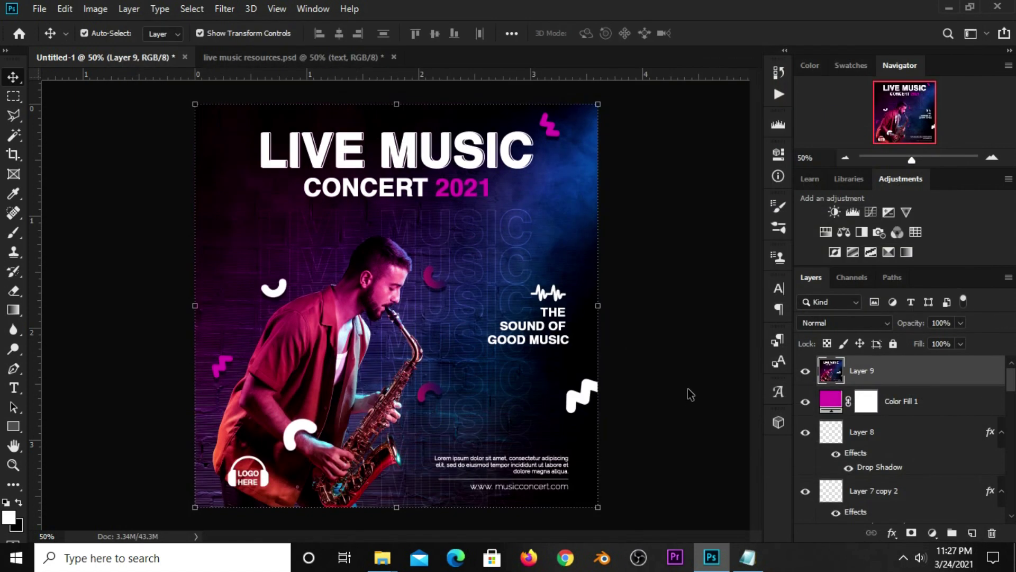
pyautogui.click(805, 372)
pyautogui.click(691, 355)
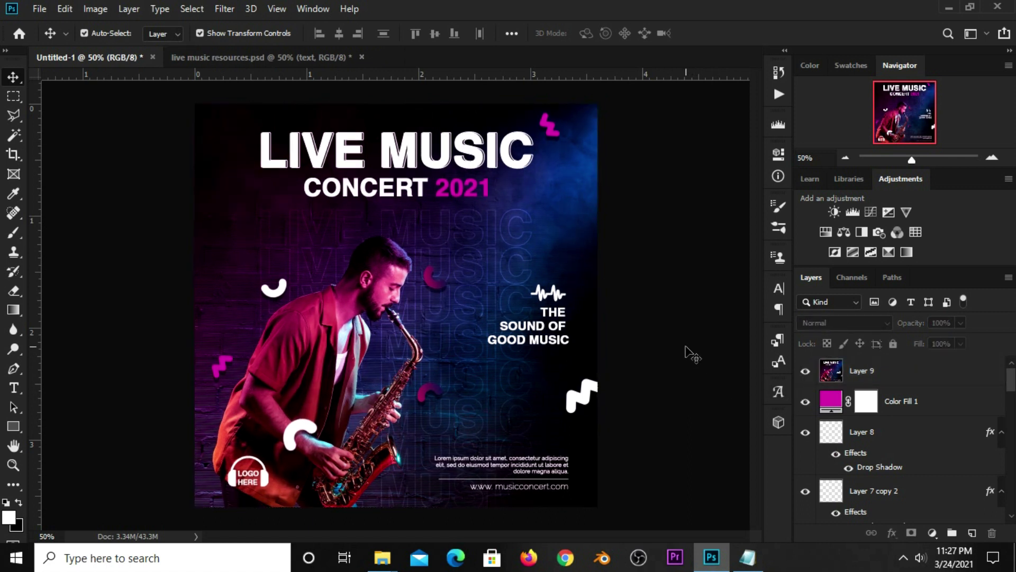
pyautogui.scroll(1, 692, 355)
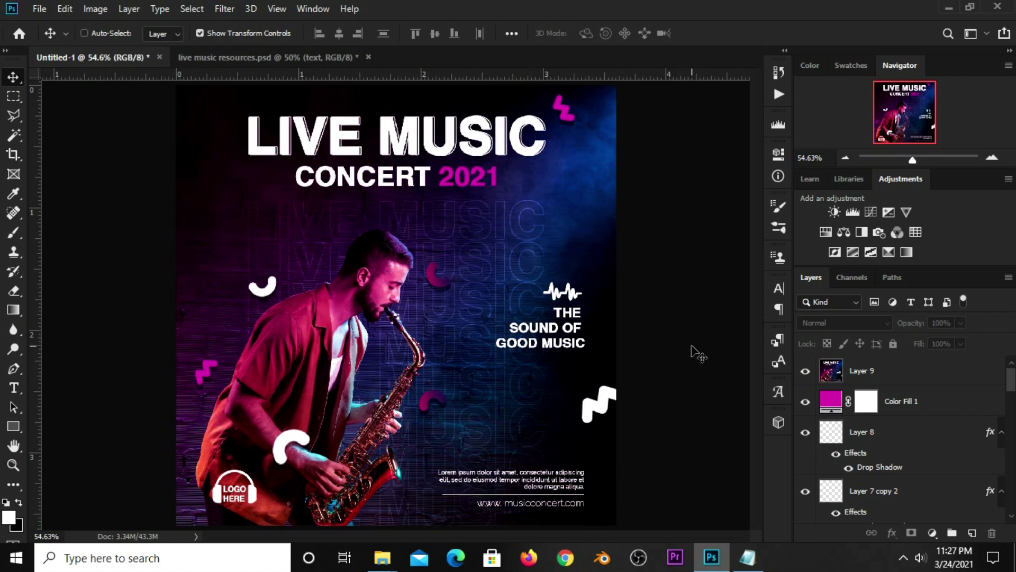
pyautogui.scroll(2, 691, 355)
pyautogui.scroll(-2, 691, 354)
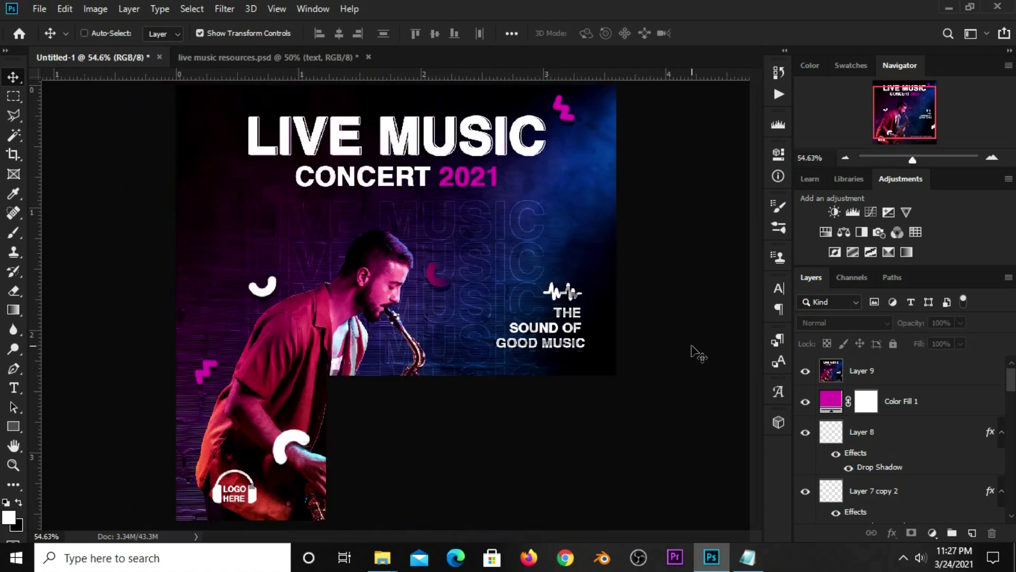